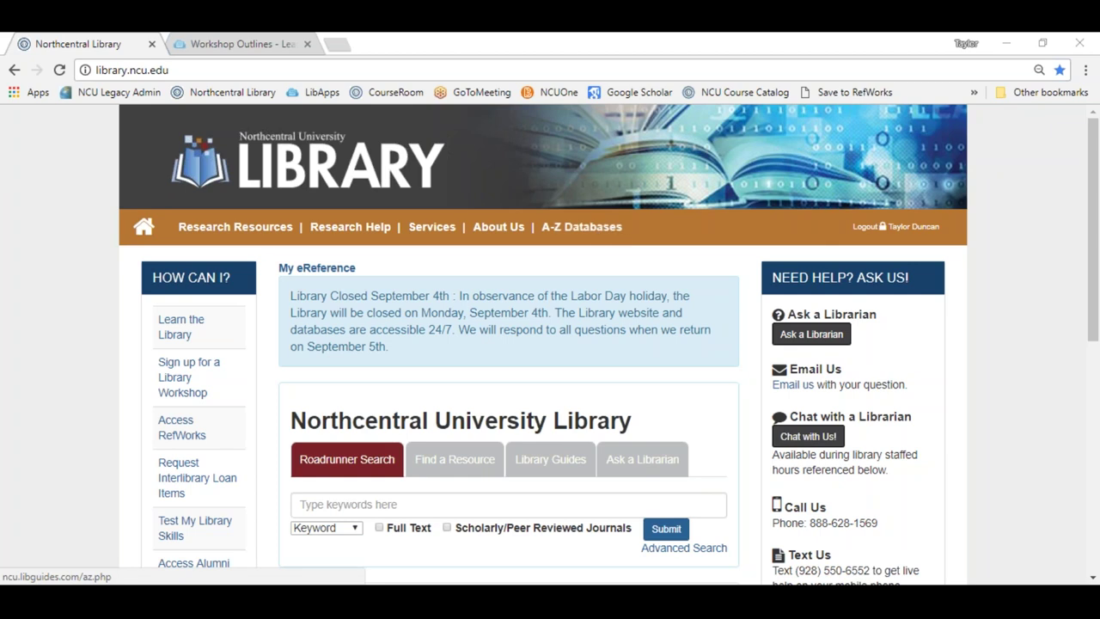
Step: Open the Medline Complete database from the databases listed under M in the library's A-Z Databases
mouse_move(601, 218)
mouse_down()
mouse_move(520, 231)
mouse_move(631, 208)
mouse_up()
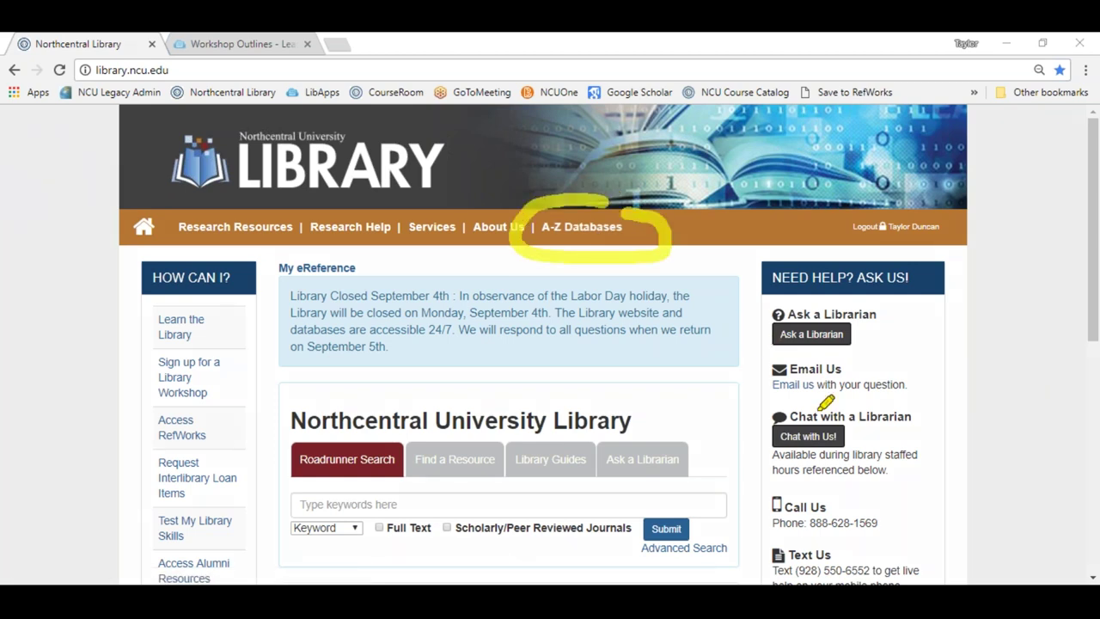
key(Escape)
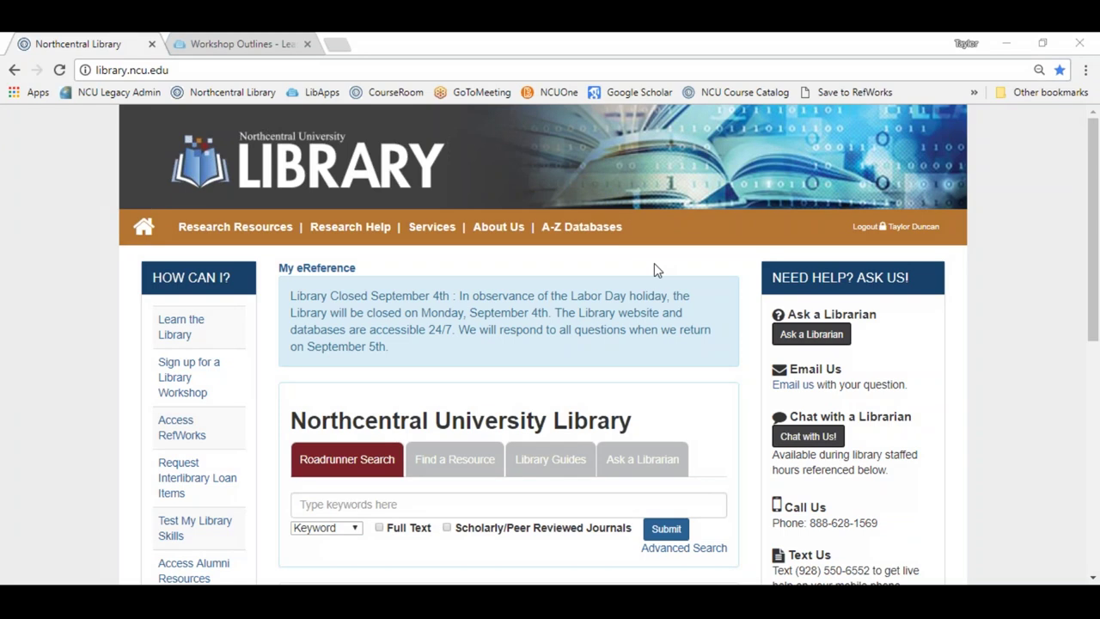
click(581, 227)
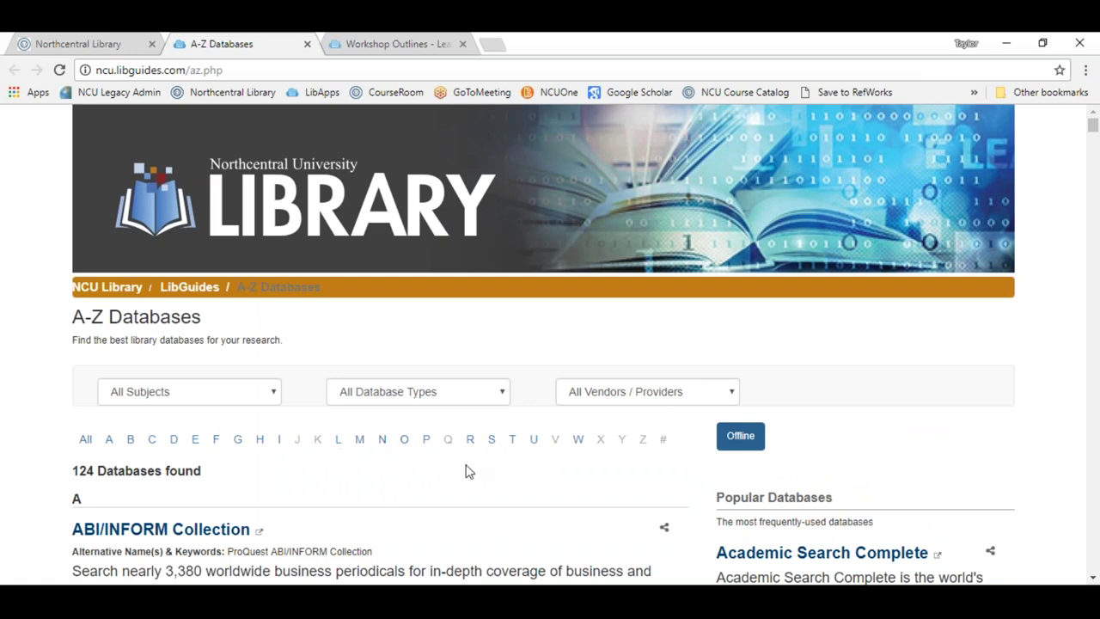
click(360, 439)
scroll(471, 406, down, 3)
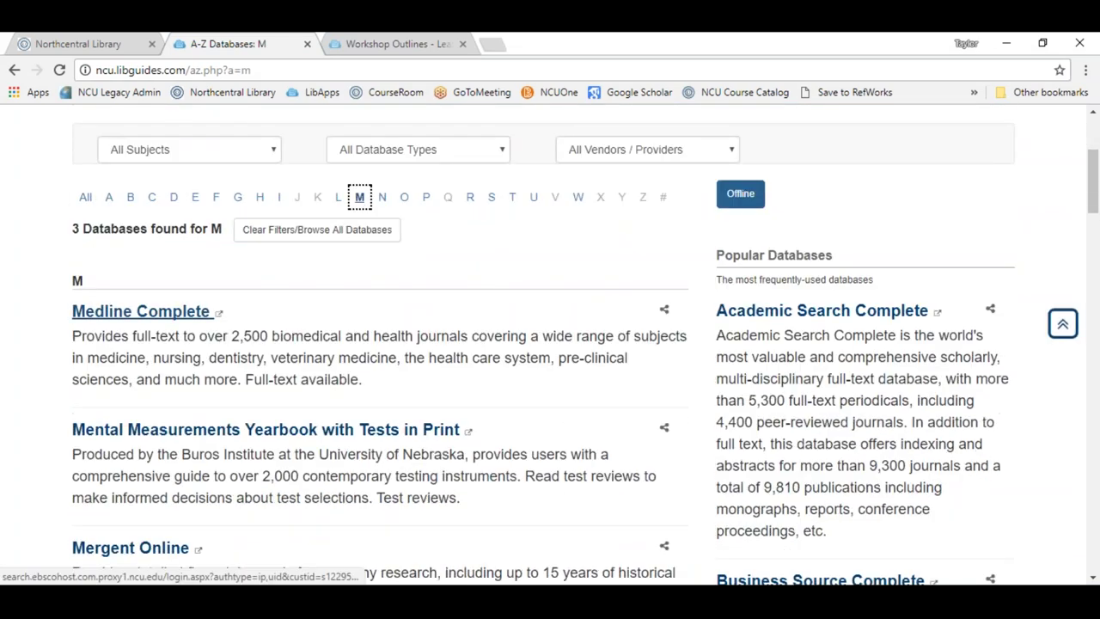
click(140, 311)
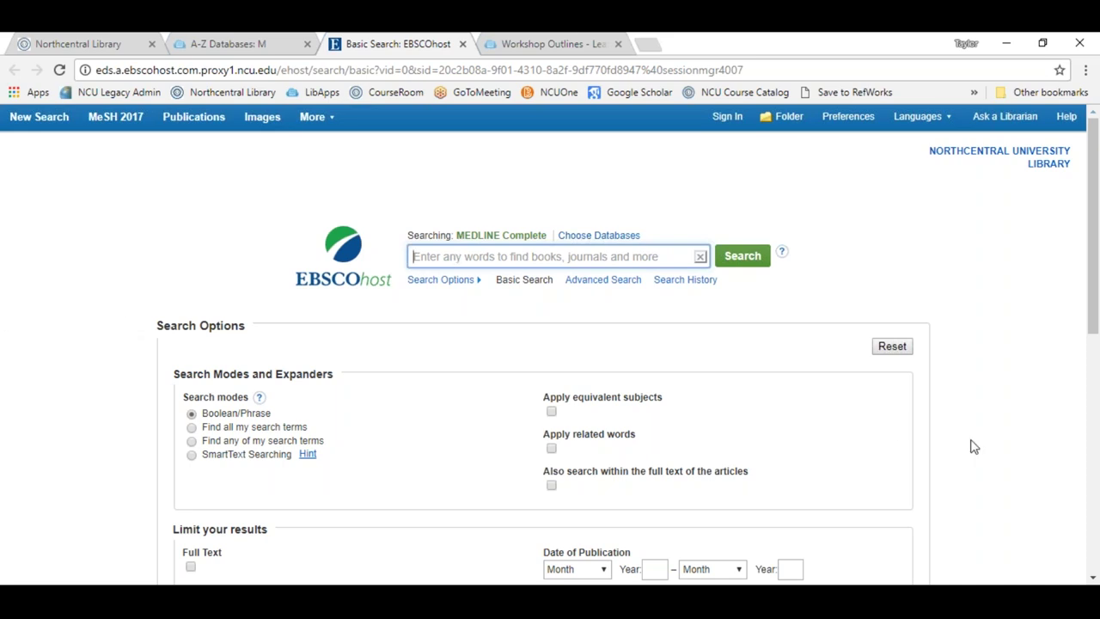
Step: Open the MeSH 2017 subject heading browser for MEDLINE Complete
key(ctrl+2)
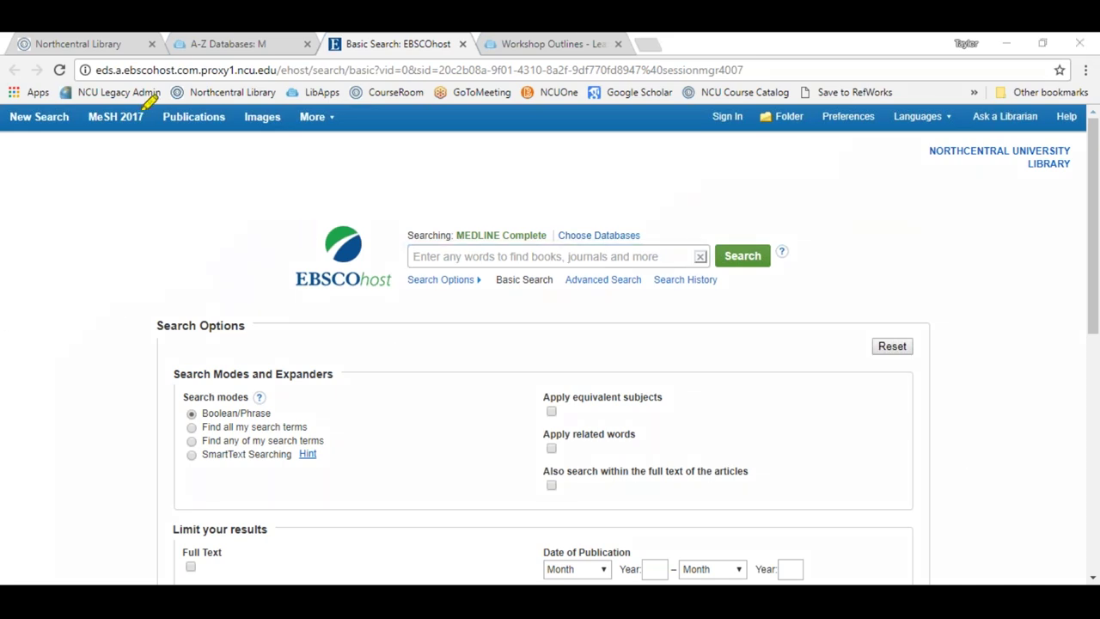
drag(79, 110, 172, 107)
click(115, 118)
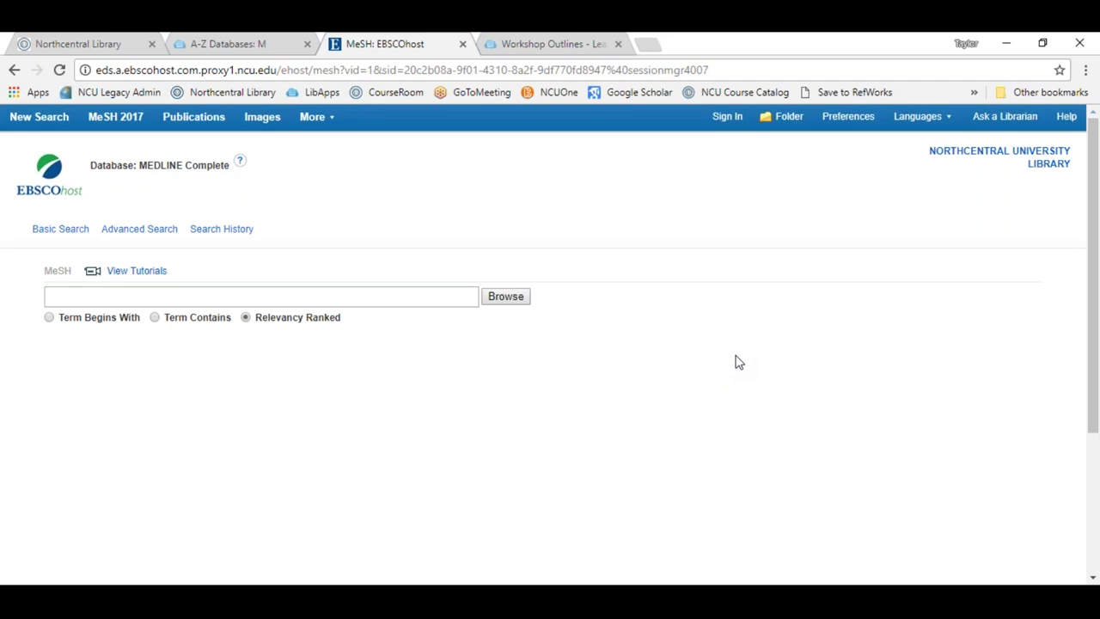
Step: Browse the MeSH terms for vitamin c and examine which subject heading is to use instead
click(180, 292)
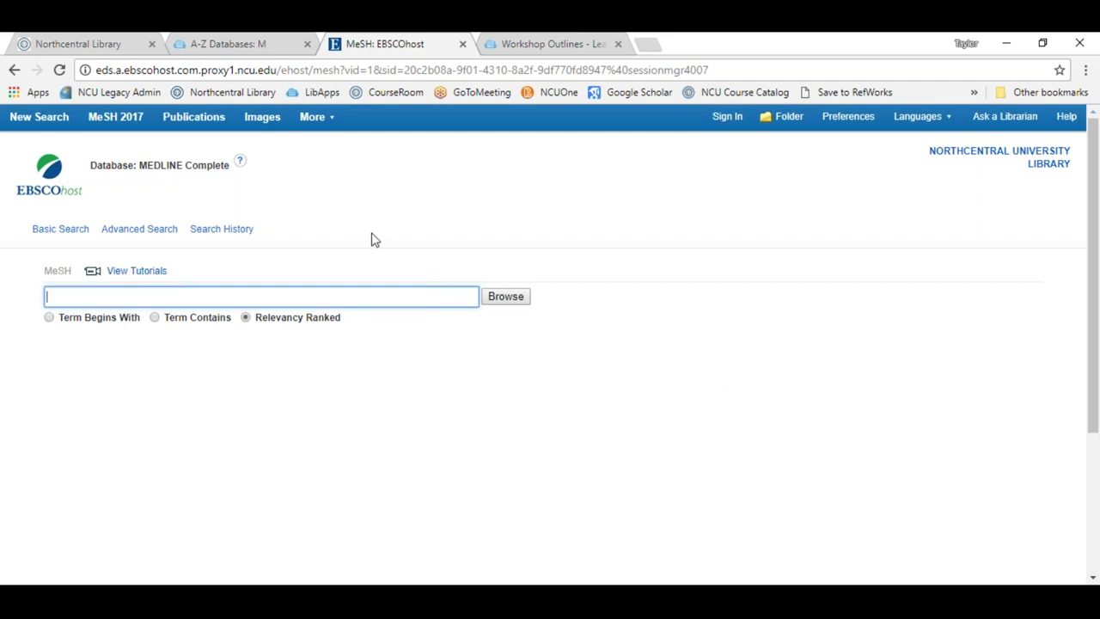
text(vitamin c)
click(504, 300)
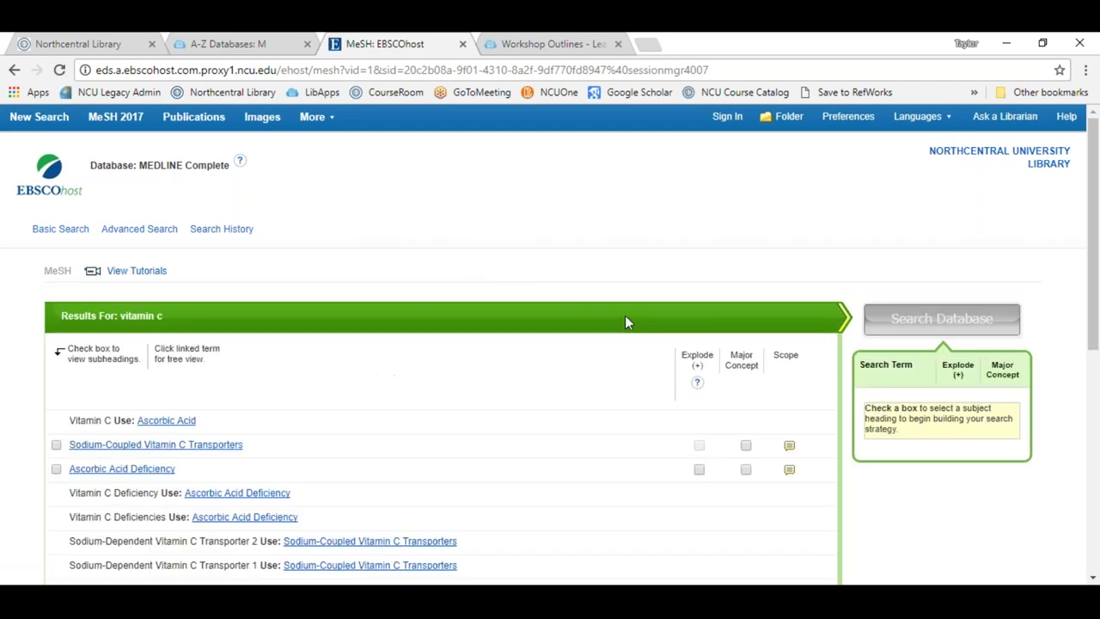
scroll(625, 322, down, 1)
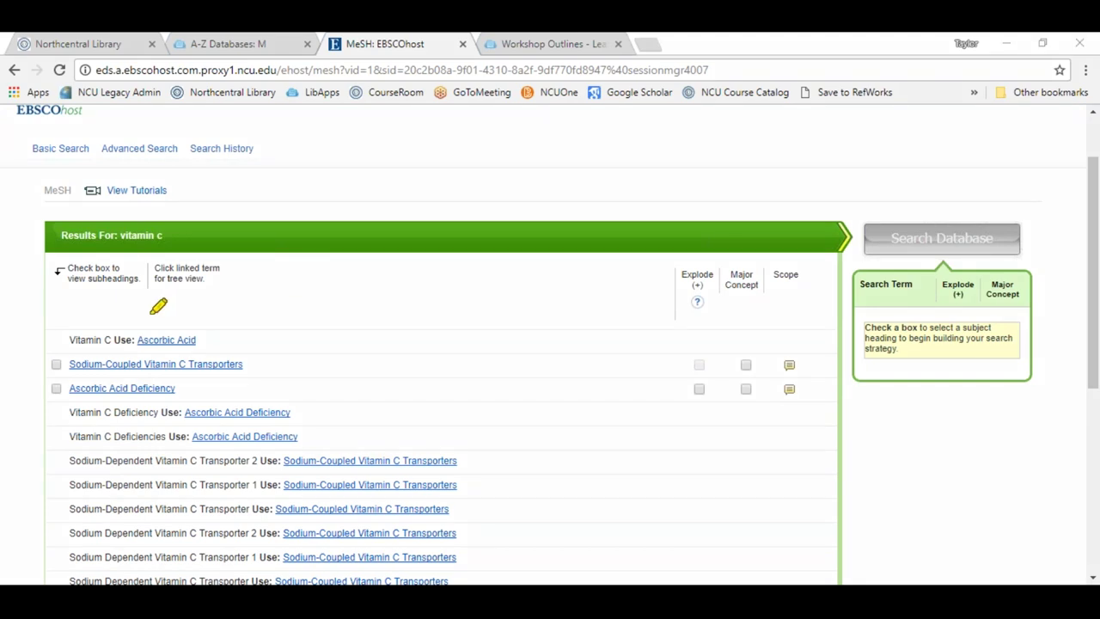
mouse_move(151, 314)
mouse_down()
mouse_move(49, 320)
mouse_move(86, 354)
mouse_up()
drag(157, 355, 168, 305)
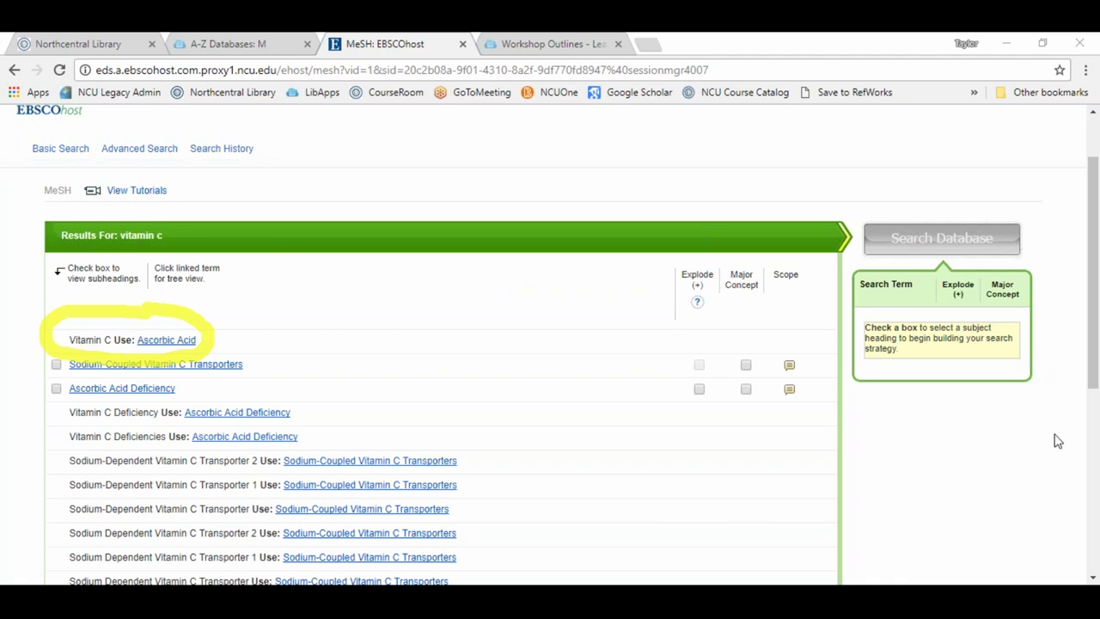
scroll(310, 283, up, 1)
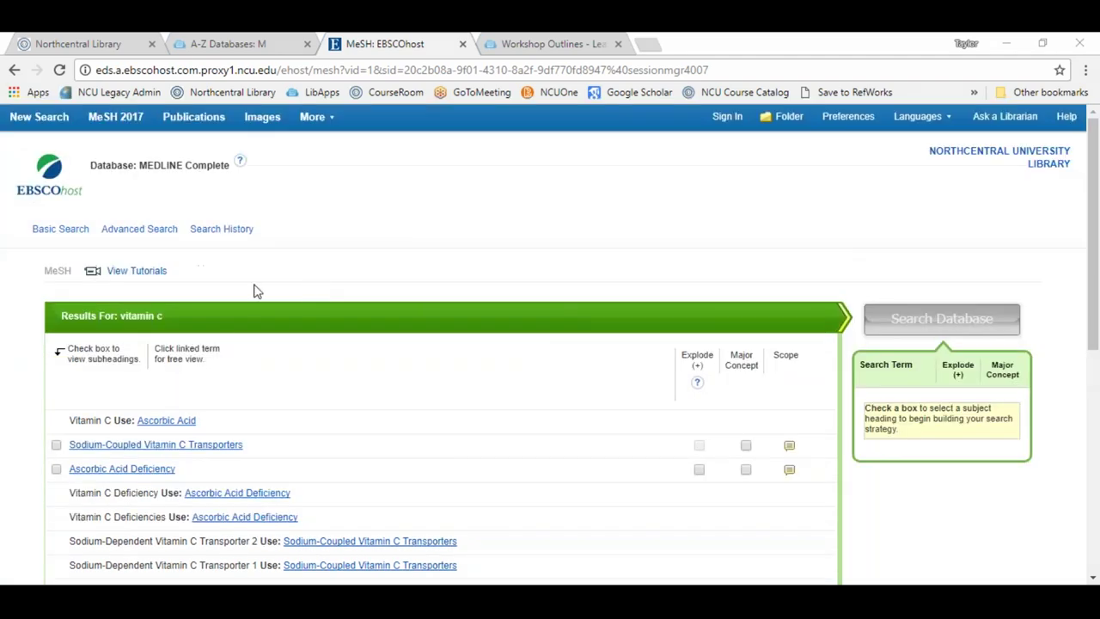
Step: Start a new MeSH browse for the phrase "panic disorder" in quotation marks, ranked by relevancy
click(115, 117)
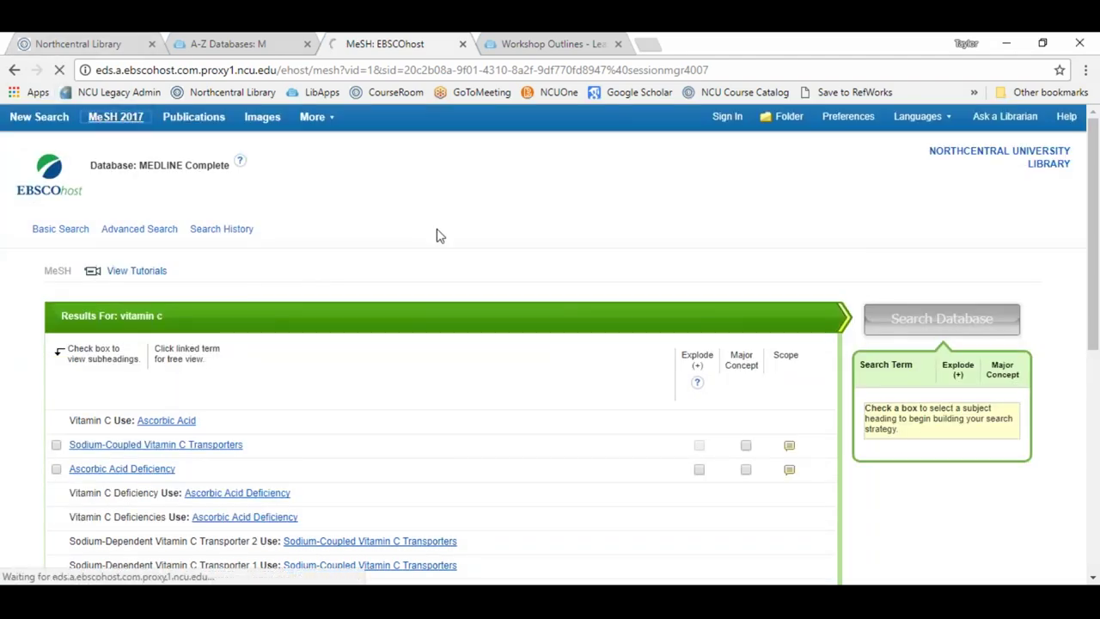
click(408, 304)
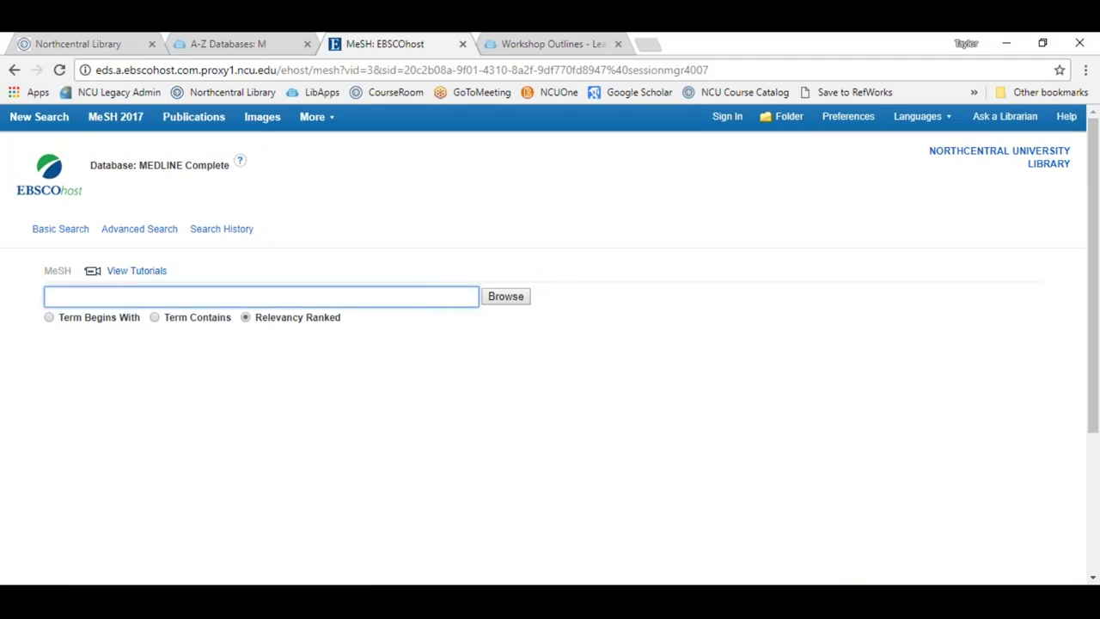
click(254, 295)
text("panic disorder")
click(506, 297)
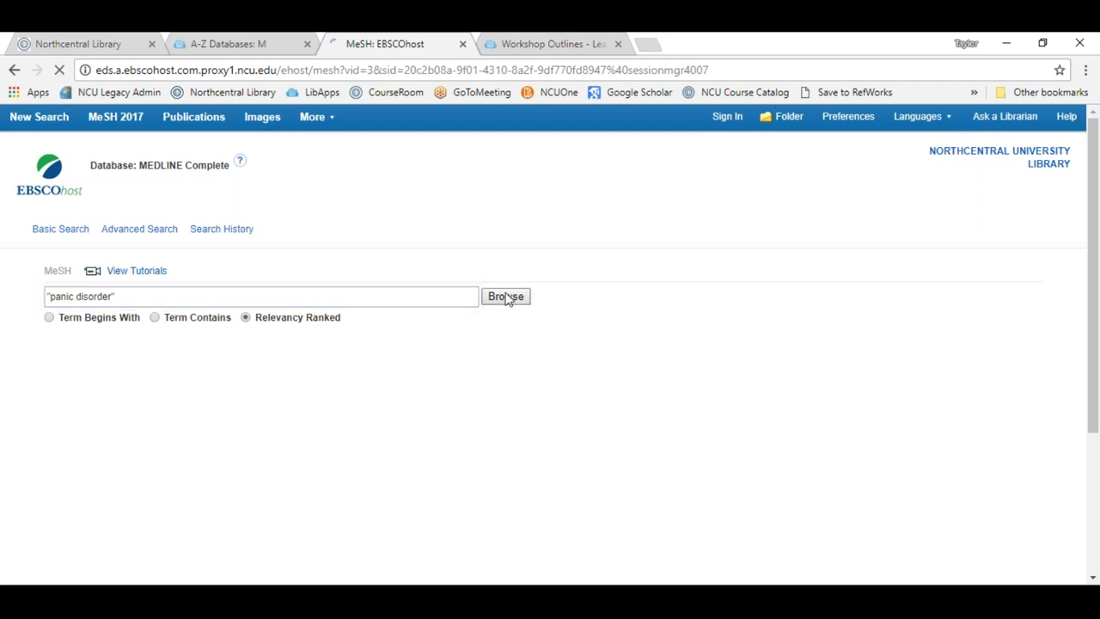
scroll(628, 313, down, 1)
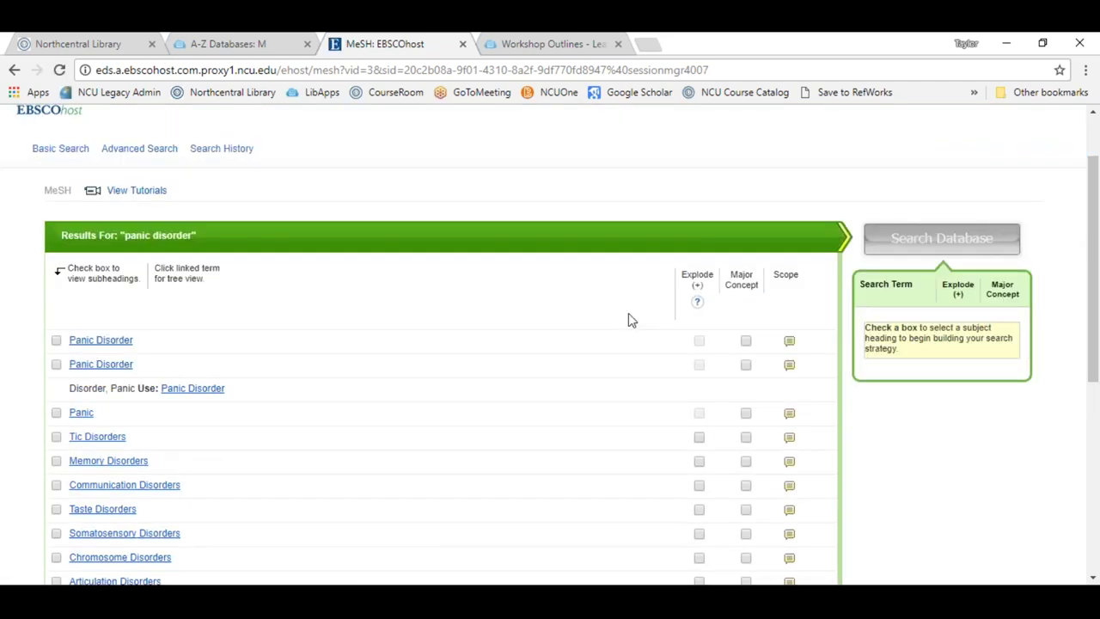
Step: Open the tree view of the Panic Disorder heading and select Panic Disorder as a search term with its subheadings
click(101, 340)
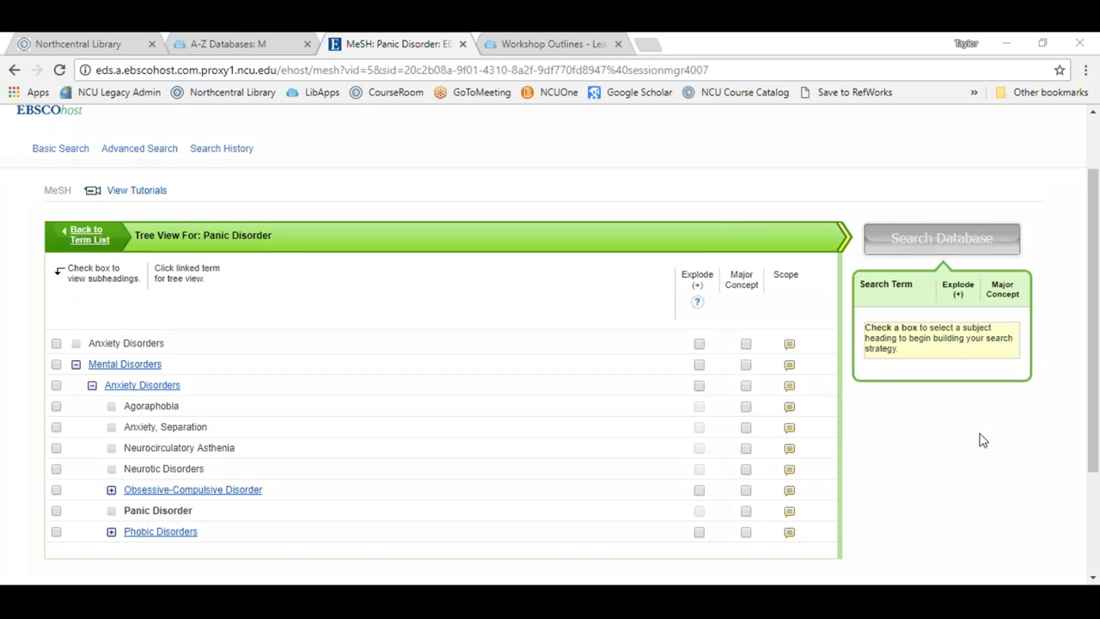
drag(182, 340, 225, 340)
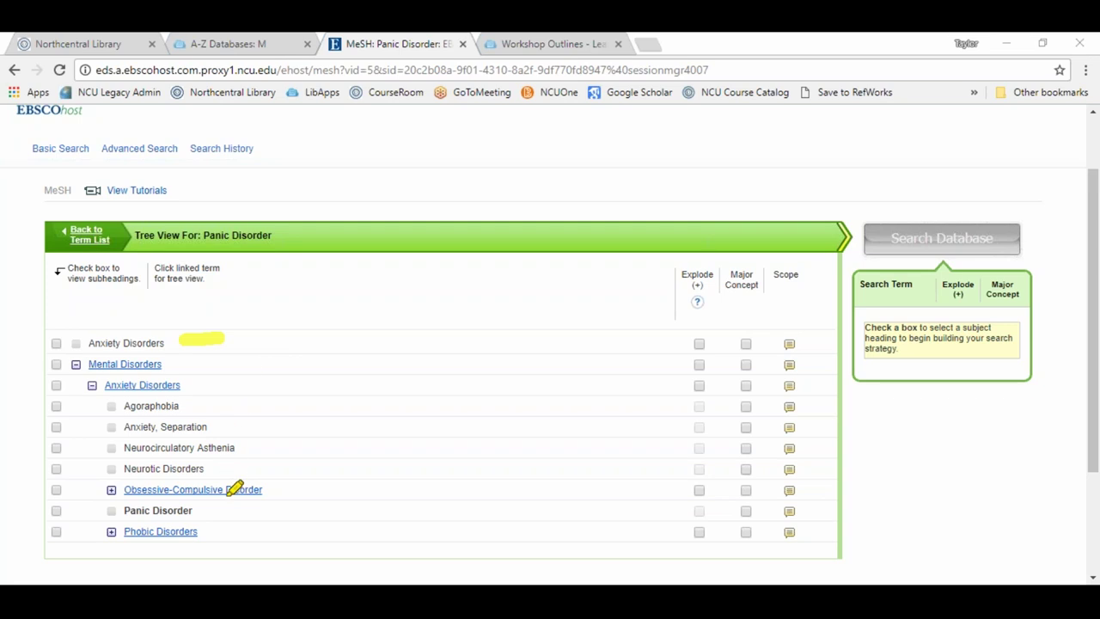
mouse_move(228, 517)
mouse_down()
mouse_move(204, 515)
mouse_move(232, 515)
mouse_up()
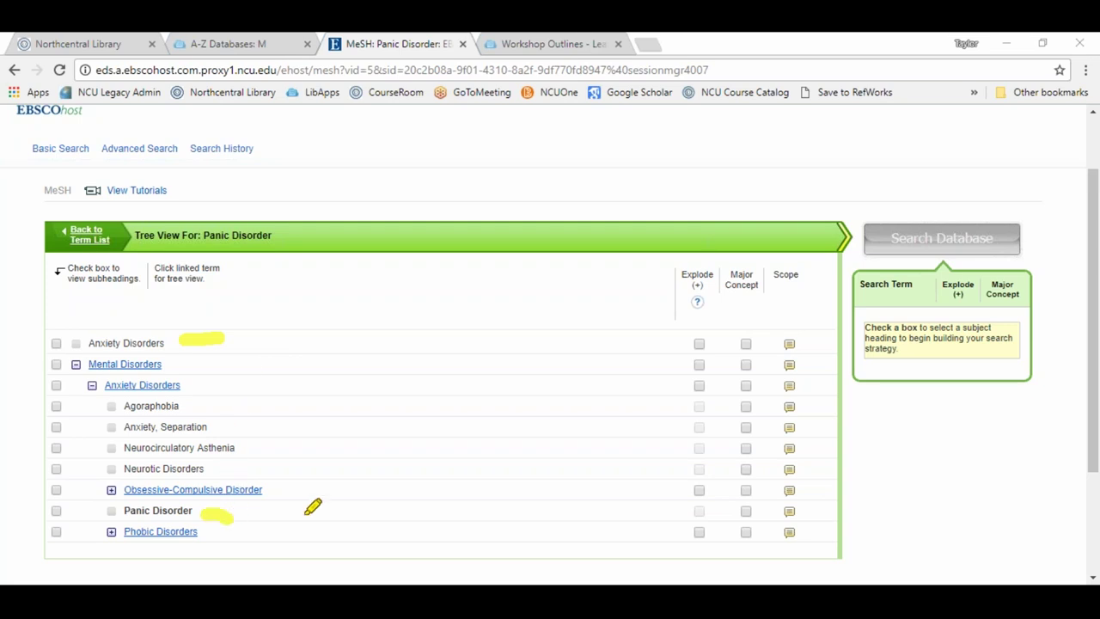
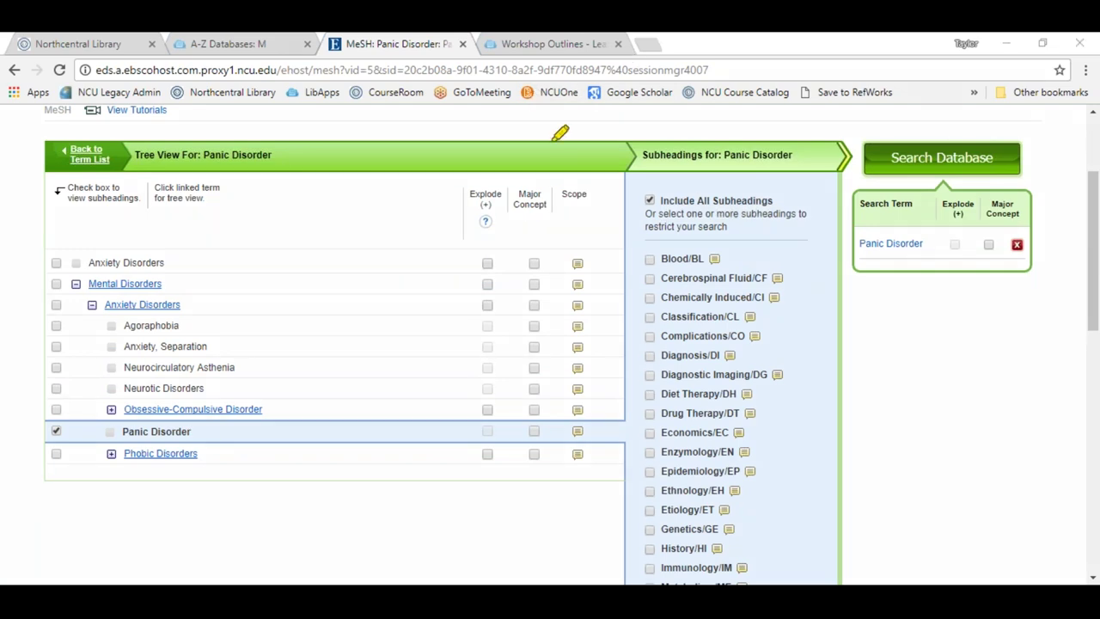
mouse_move(754, 176)
mouse_down()
mouse_move(717, 227)
mouse_move(780, 231)
mouse_move(739, 182)
mouse_up()
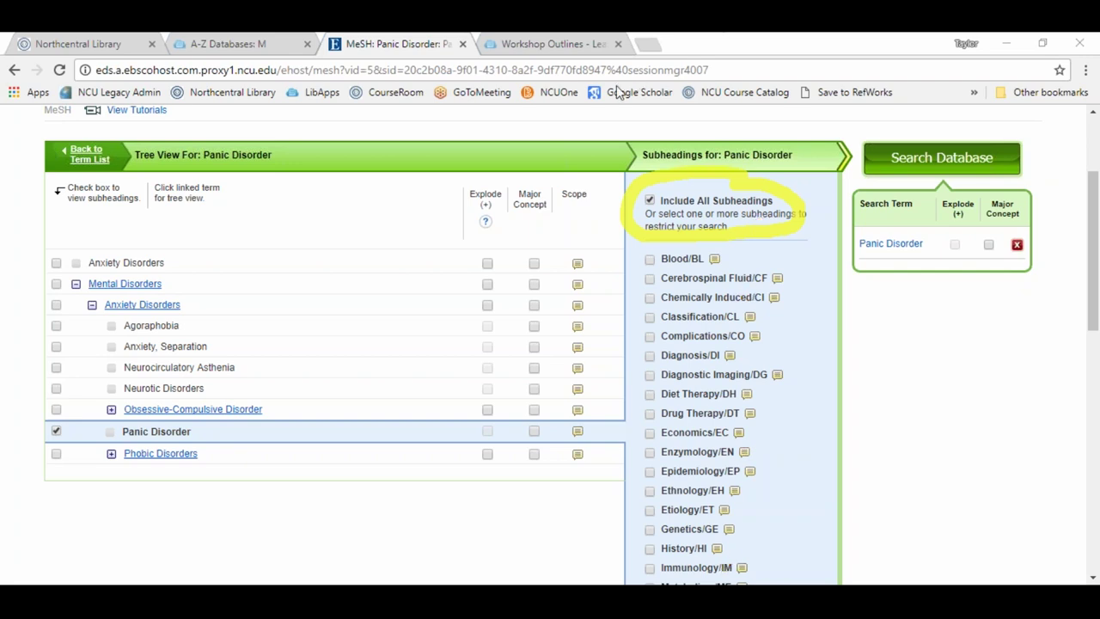
key(Escape)
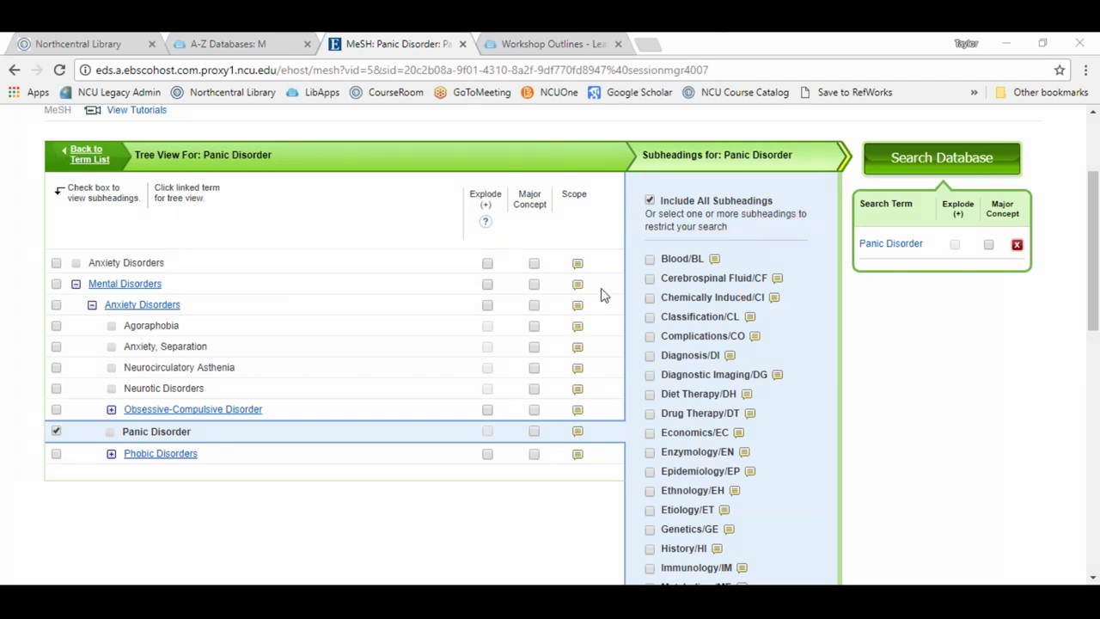
Step: Restrict the Panic Disorder search term to the Diagnosis/DI subheading
click(650, 355)
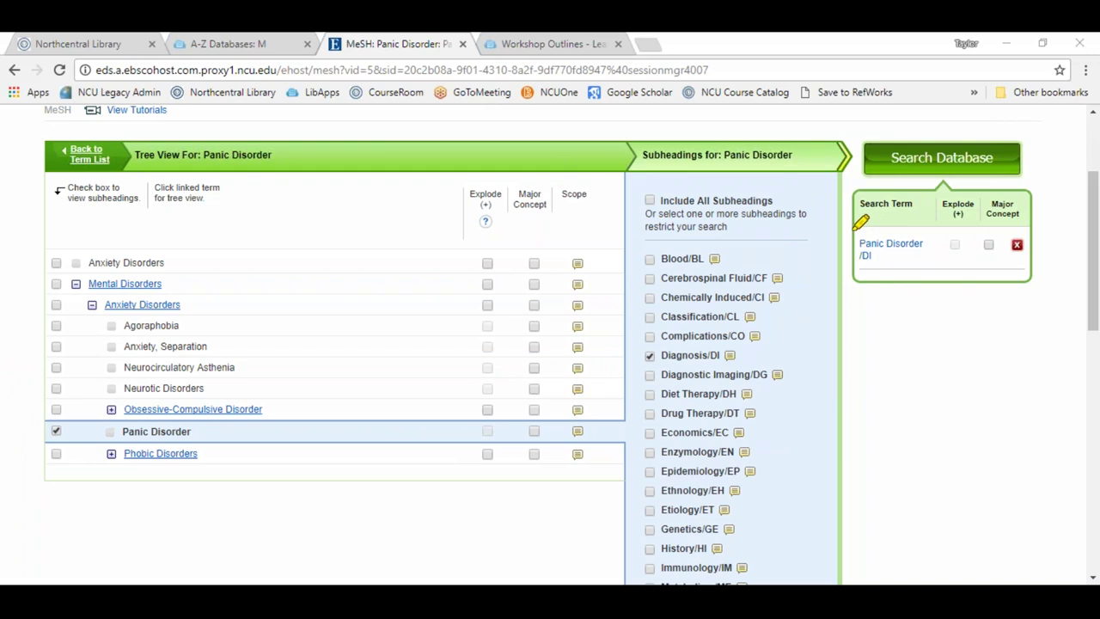
mouse_move(855, 227)
mouse_down()
mouse_move(927, 230)
mouse_move(930, 277)
mouse_move(848, 290)
mouse_move(851, 228)
mouse_up()
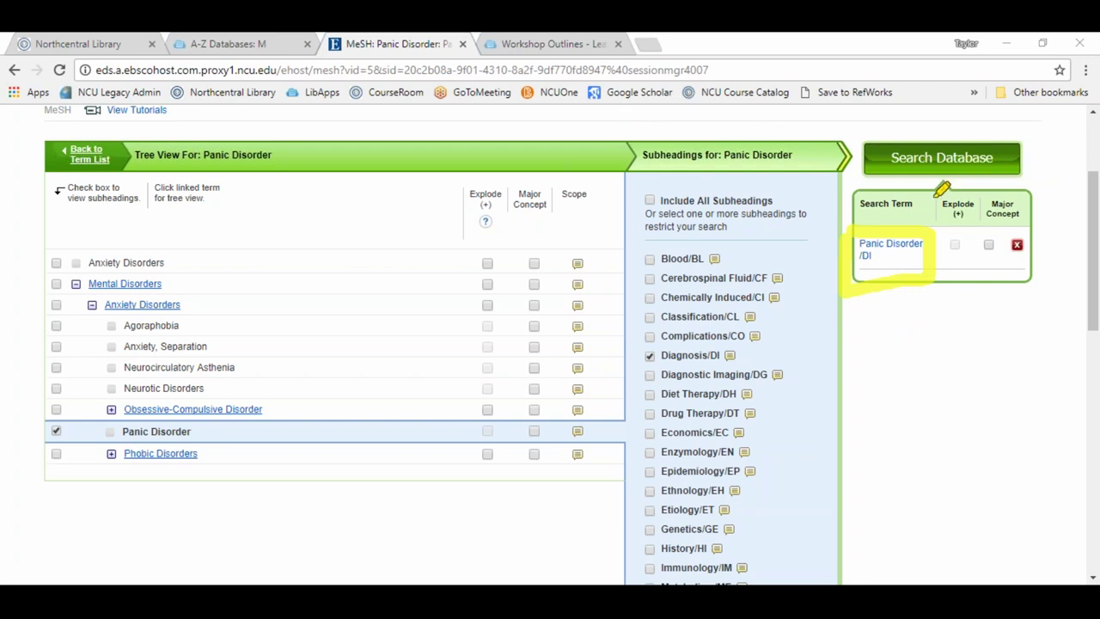
mouse_move(929, 196)
mouse_down()
mouse_move(1019, 223)
mouse_move(1056, 221)
mouse_move(945, 182)
mouse_up()
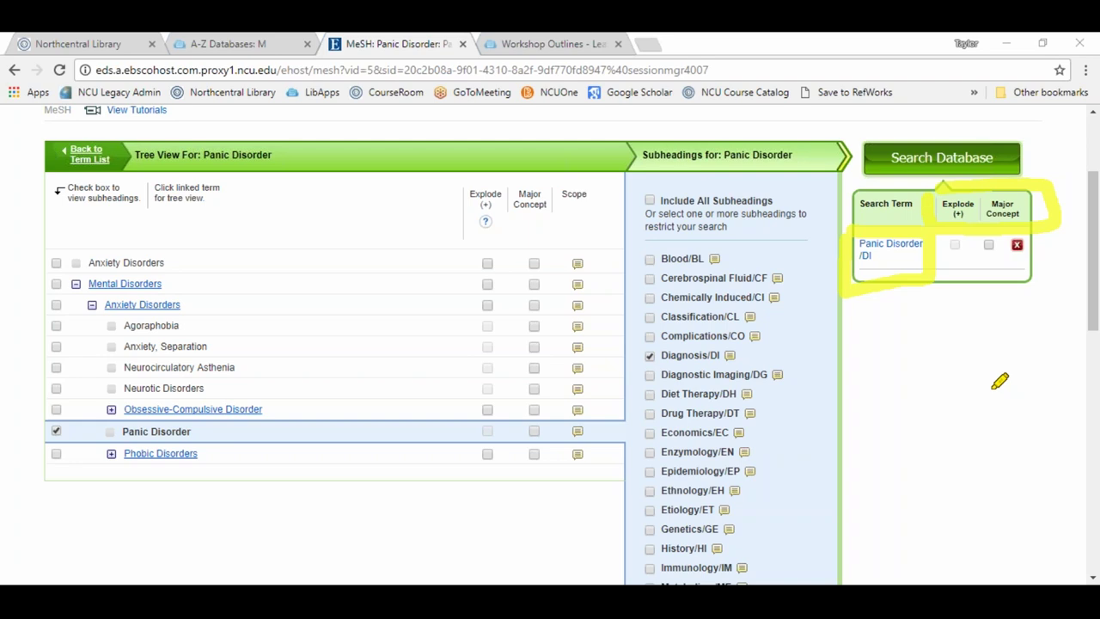
key(Escape)
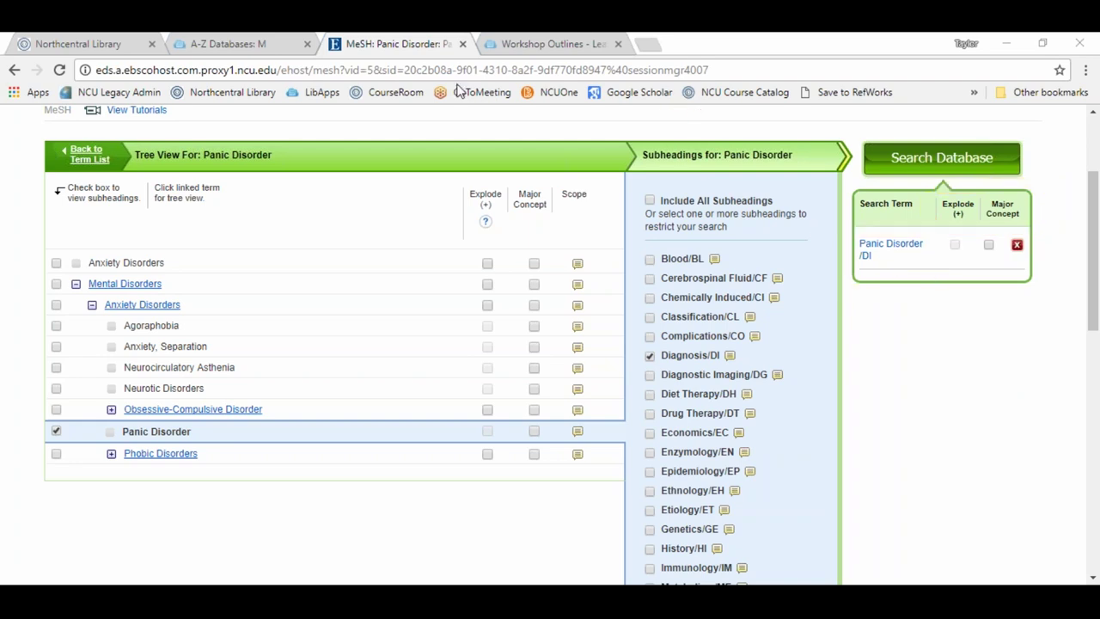
Step: Mark the Panic Disorder/DI search term as a major concept
click(989, 245)
key(ctrl+2)
mouse_move(546, 224)
mouse_down()
mouse_move(616, 230)
mouse_move(610, 496)
mouse_move(556, 507)
mouse_up()
drag(557, 445, 550, 196)
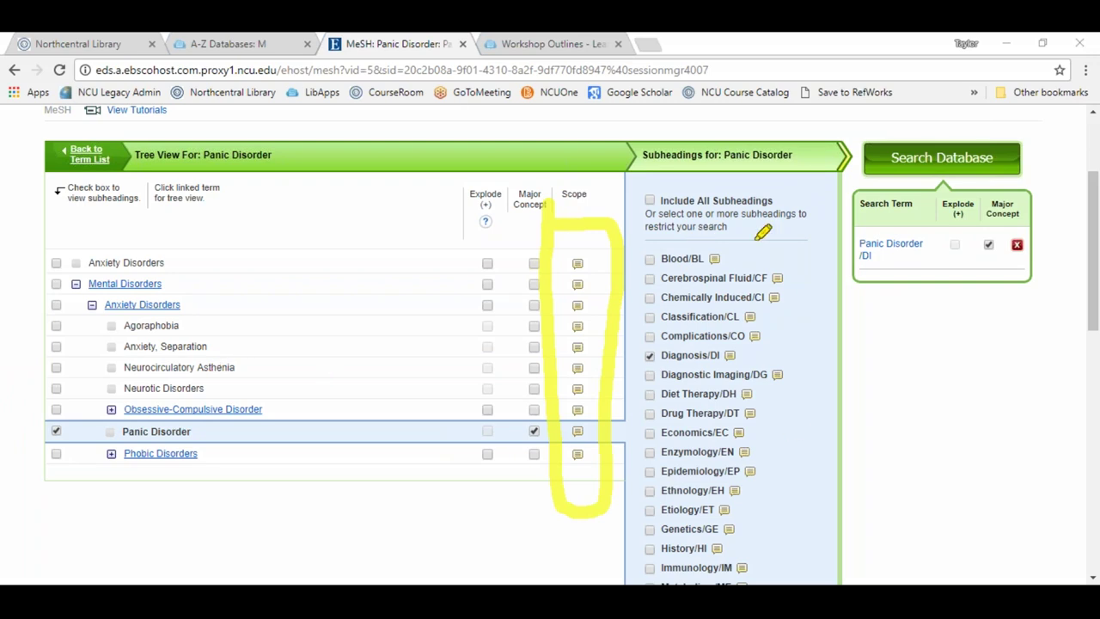
mouse_move(726, 241)
mouse_down()
mouse_move(809, 241)
mouse_move(828, 574)
mouse_move(789, 581)
mouse_up()
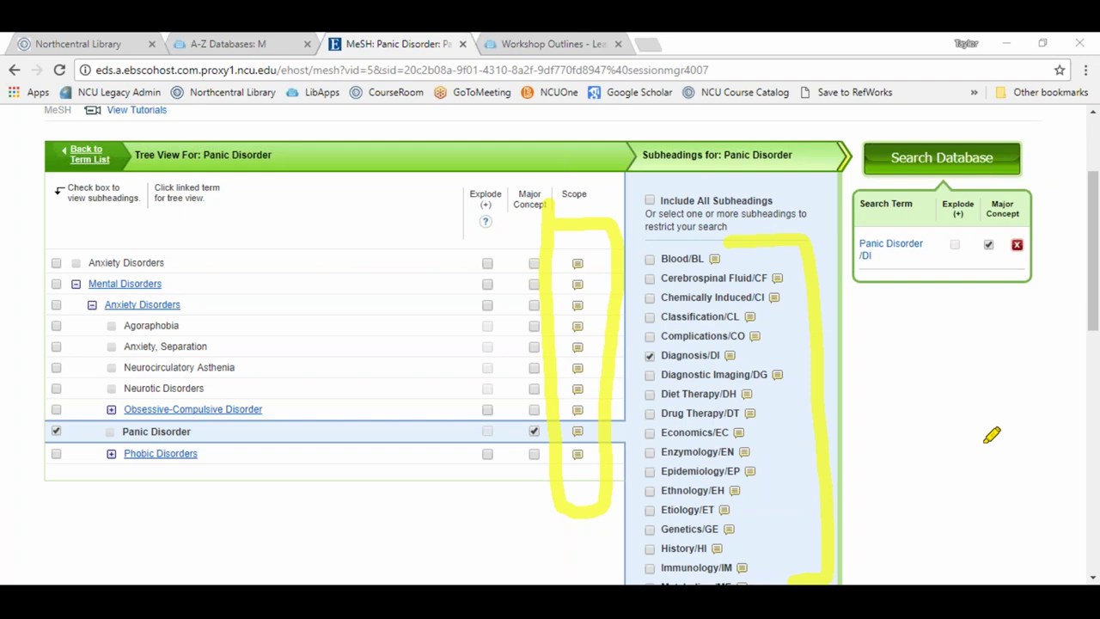
key(Escape)
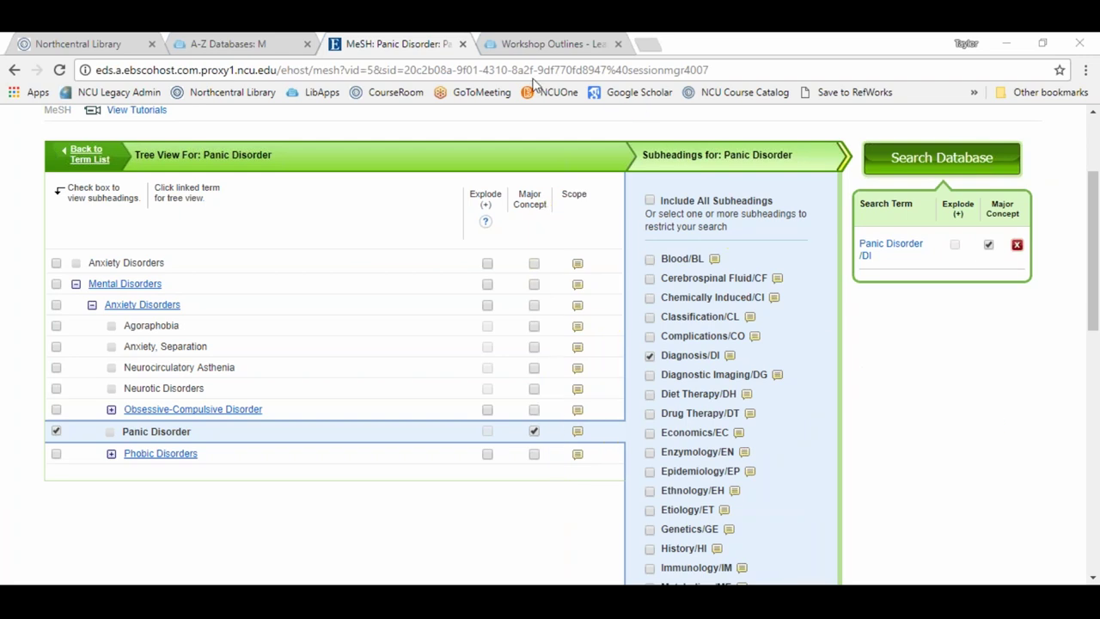
Step: Read the scope notes of the Panic Disorder heading and of its Diagnosis/DI subheading, closing each one
click(579, 432)
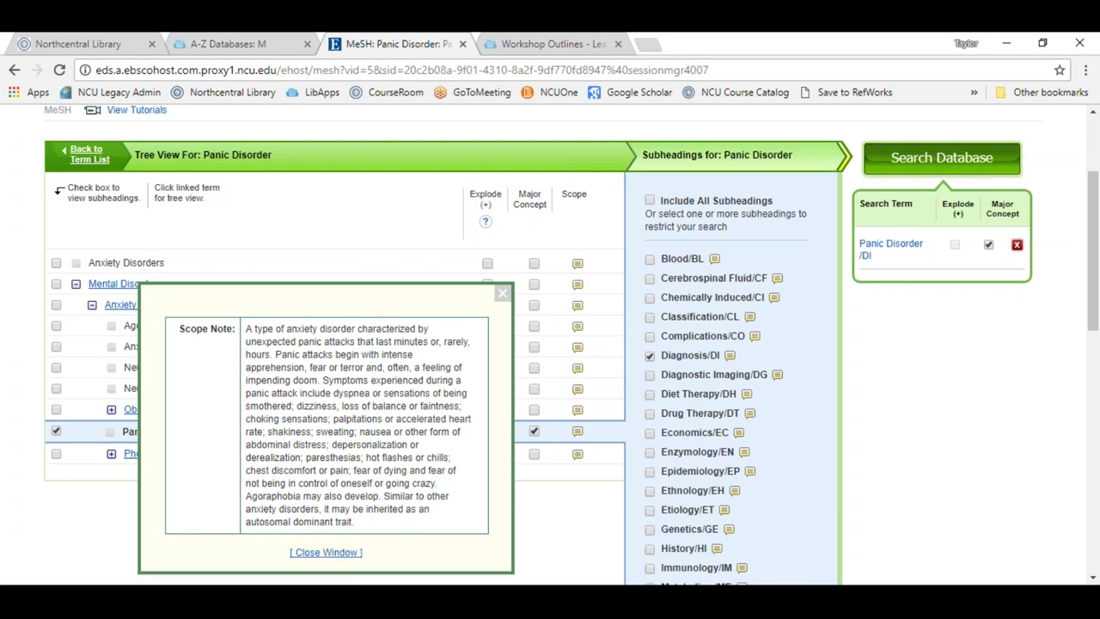
click(337, 552)
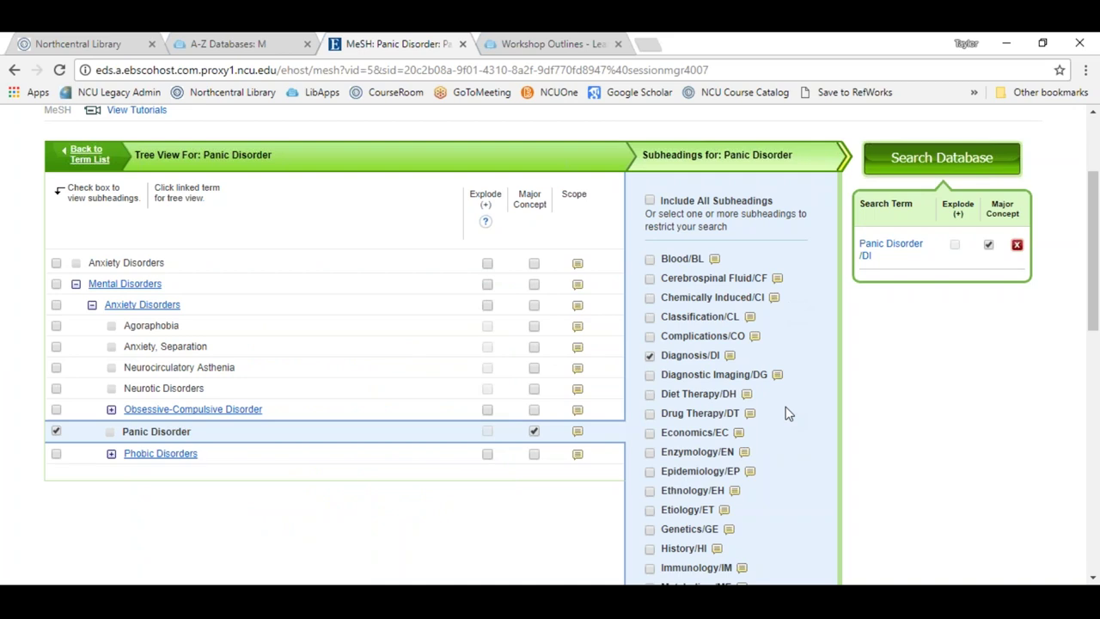
click(729, 357)
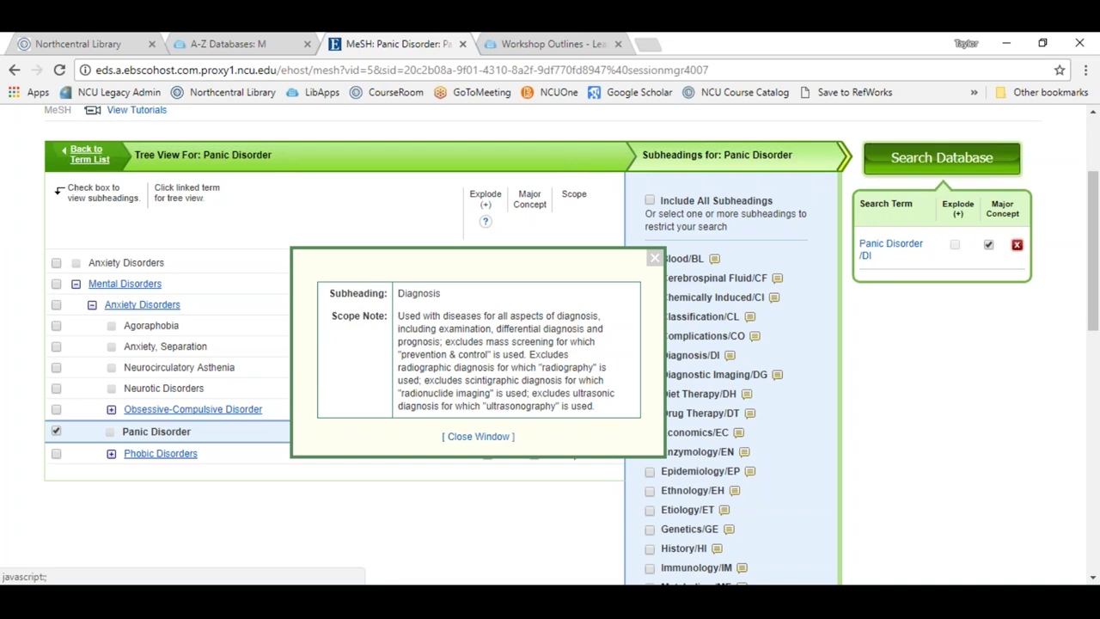
click(654, 257)
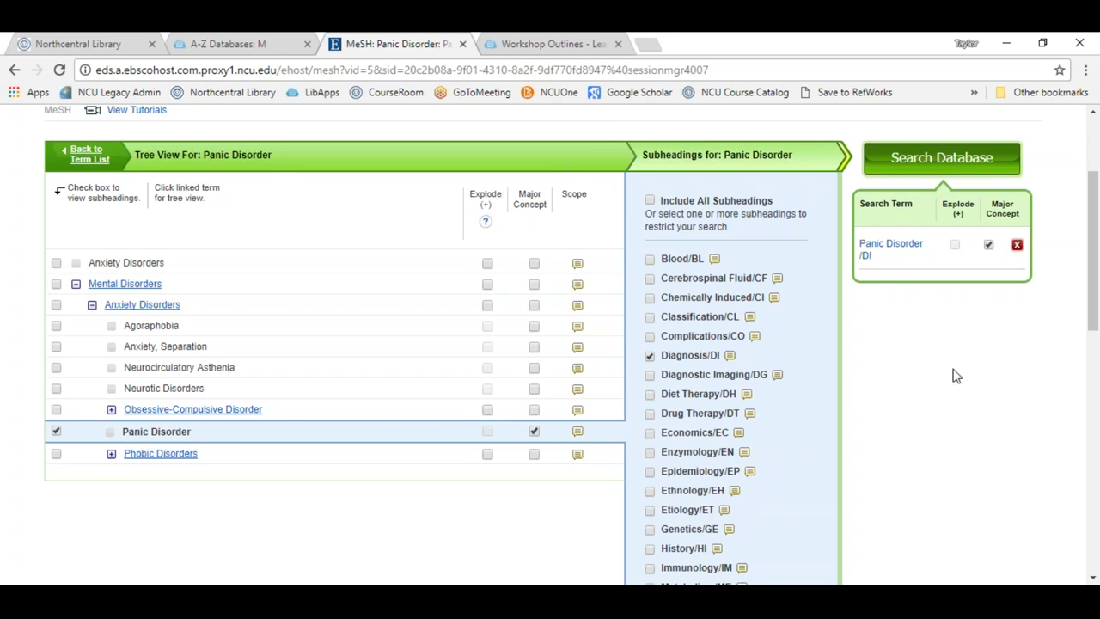
Step: Return from the Panic Disorder tree view to the "panic disorder" term list
click(86, 155)
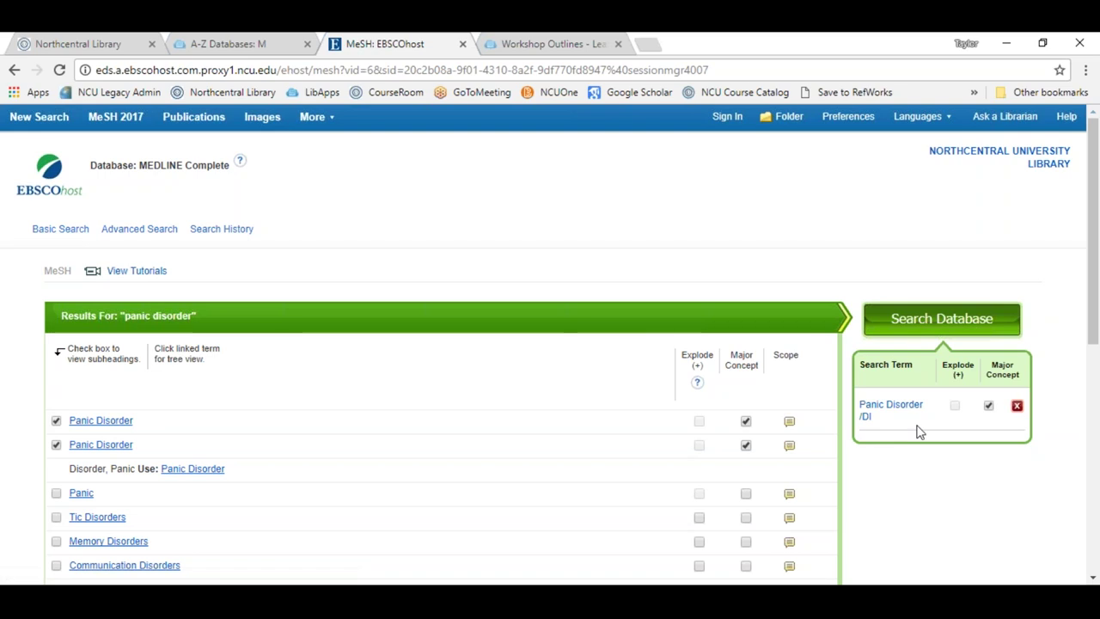
scroll(763, 368, down, 4)
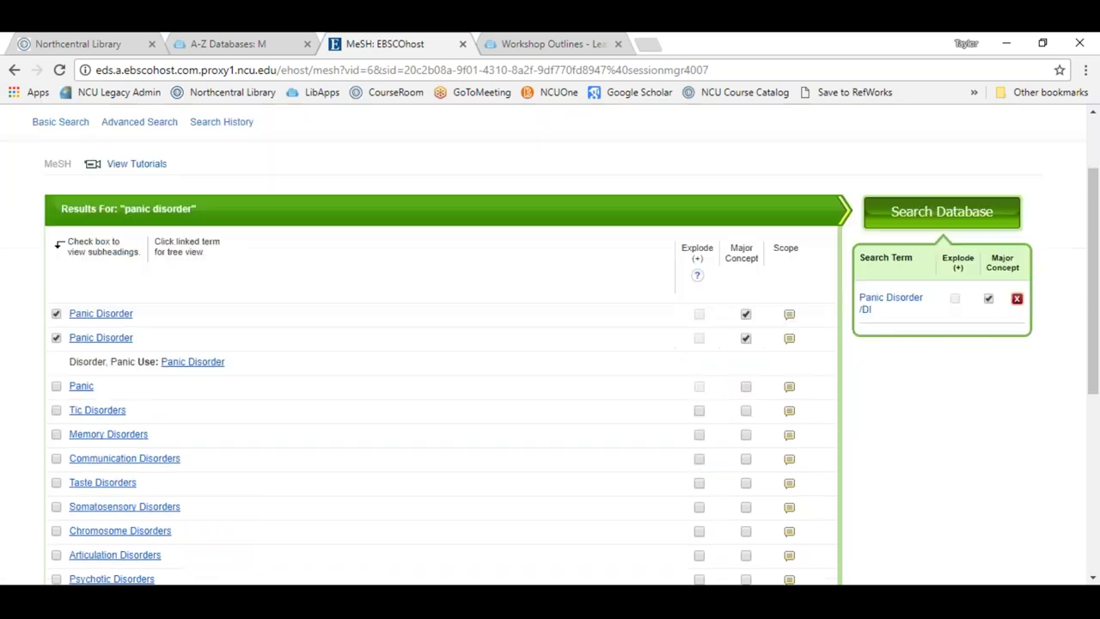
Step: Browse additional MeSH terms for male adolescent, keeping the Panic Disorder/DI term selected
scroll(755, 367, down, 2)
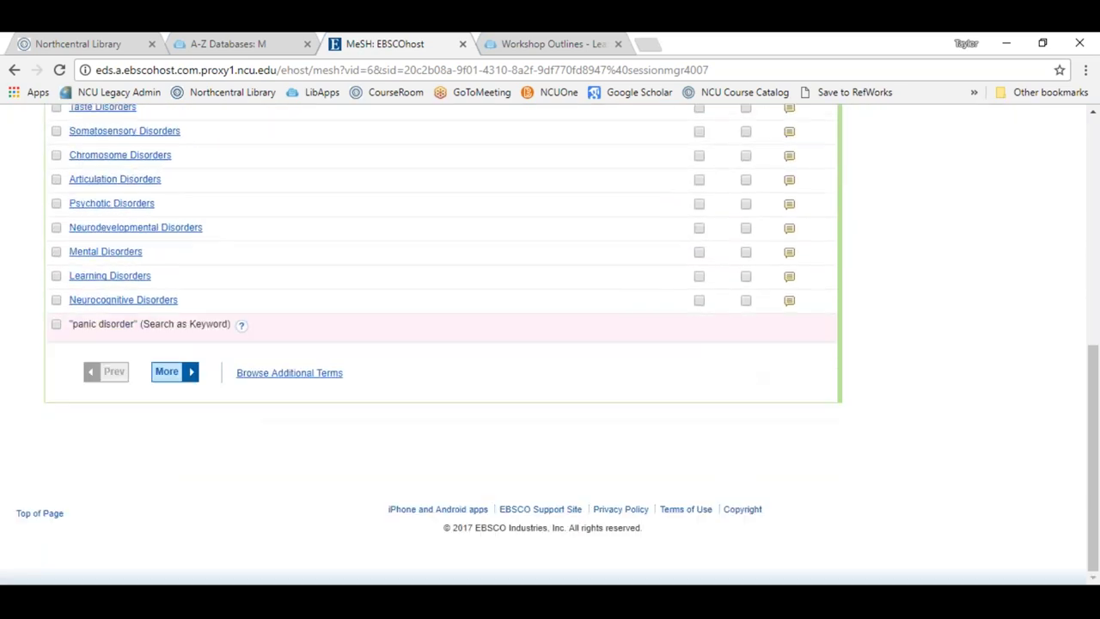
mouse_move(305, 342)
mouse_down()
mouse_move(232, 395)
mouse_move(361, 363)
mouse_move(326, 343)
mouse_up()
click(292, 372)
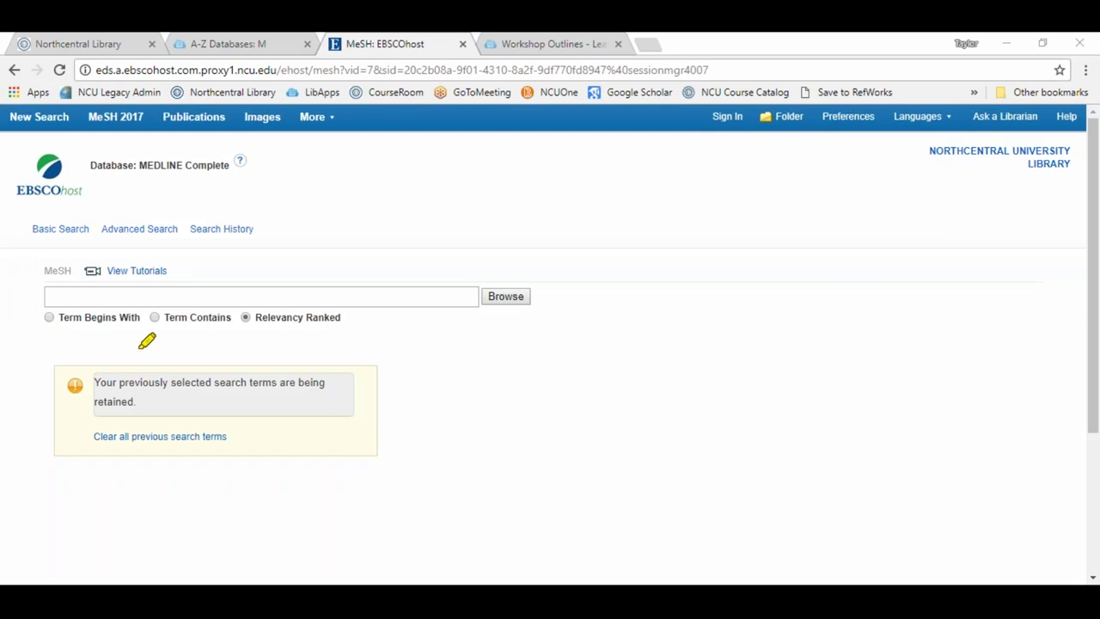
mouse_move(158, 342)
mouse_down()
mouse_move(47, 378)
mouse_move(378, 467)
mouse_move(155, 332)
mouse_up()
click(327, 296)
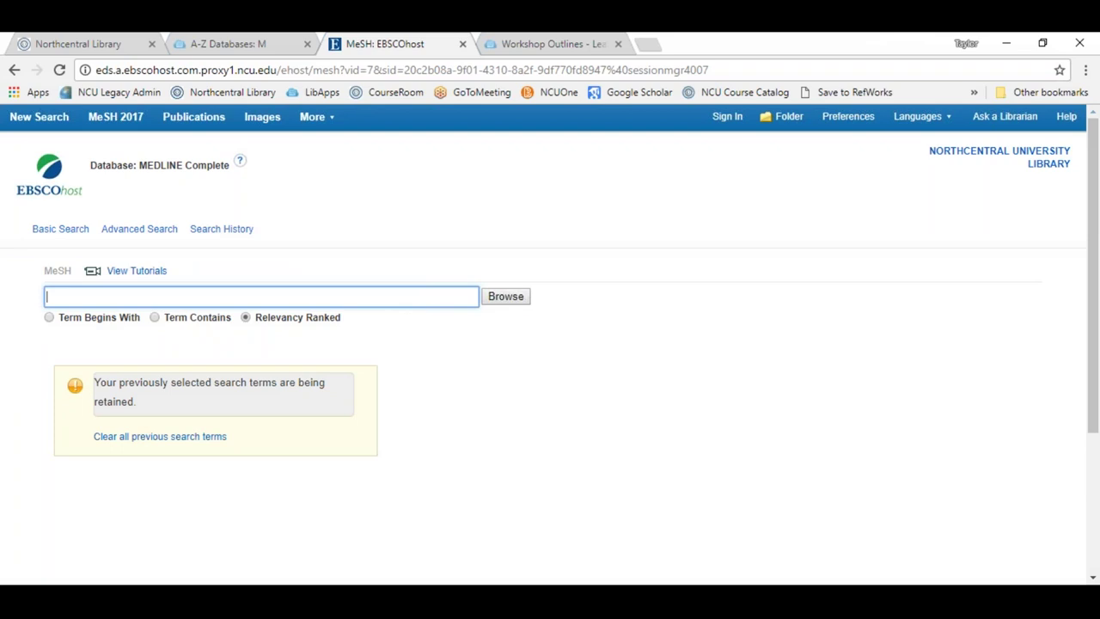
text(male adolescent)
click(503, 298)
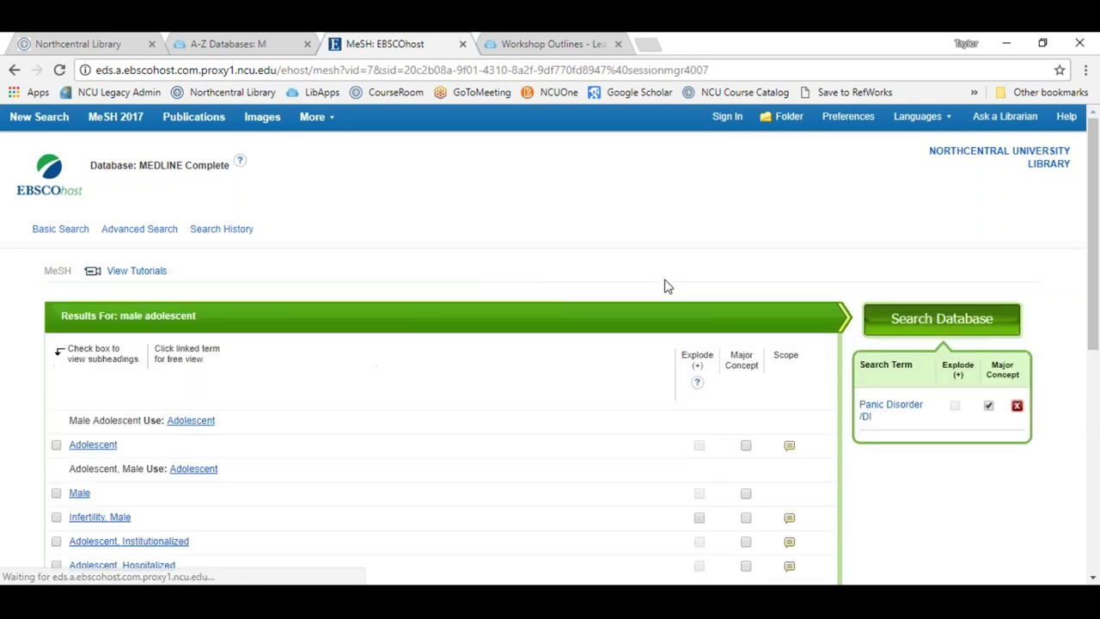
Step: Add the Adolescent heading with all its subheadings to the search terms
scroll(438, 391, down, 1)
click(537, 92)
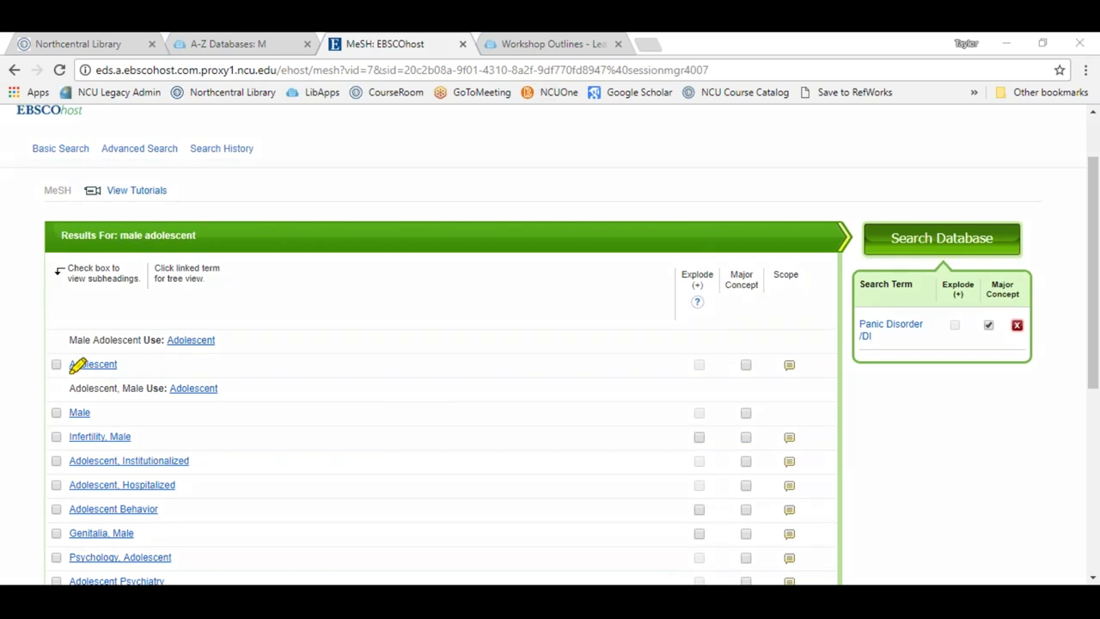
mouse_move(52, 325)
mouse_down()
mouse_move(51, 346)
mouse_move(225, 356)
mouse_up()
click(56, 364)
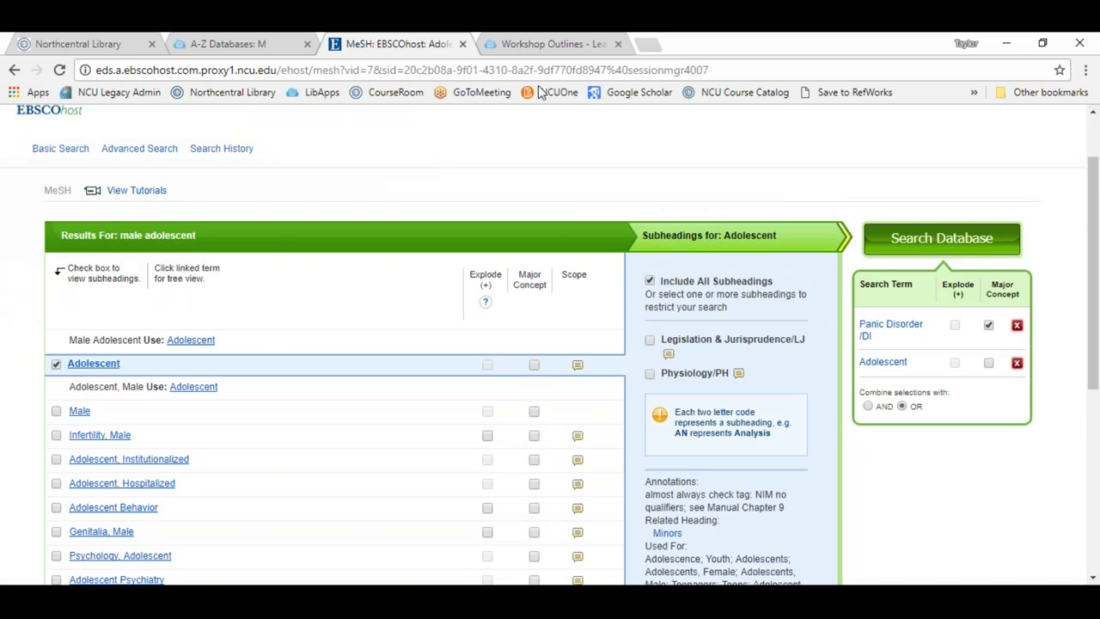
Step: Combine the Panic Disorder/DI and Adolescent terms with AND and run the database search
mouse_move(831, 262)
mouse_down()
mouse_move(975, 237)
mouse_move(1070, 344)
mouse_move(879, 445)
mouse_move(812, 281)
mouse_up()
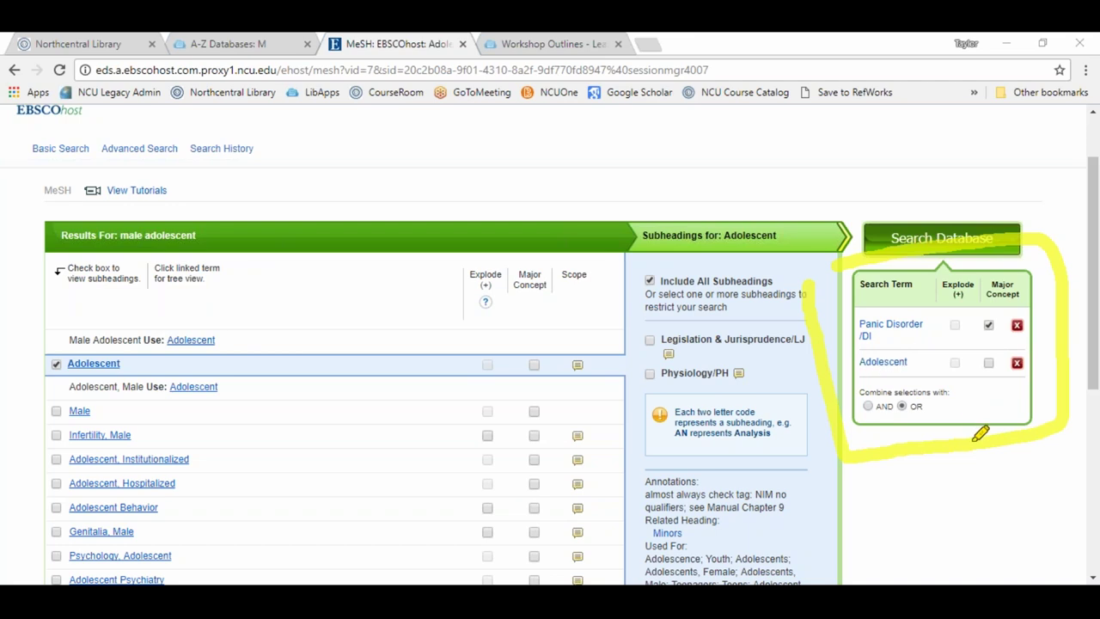
key(Escape)
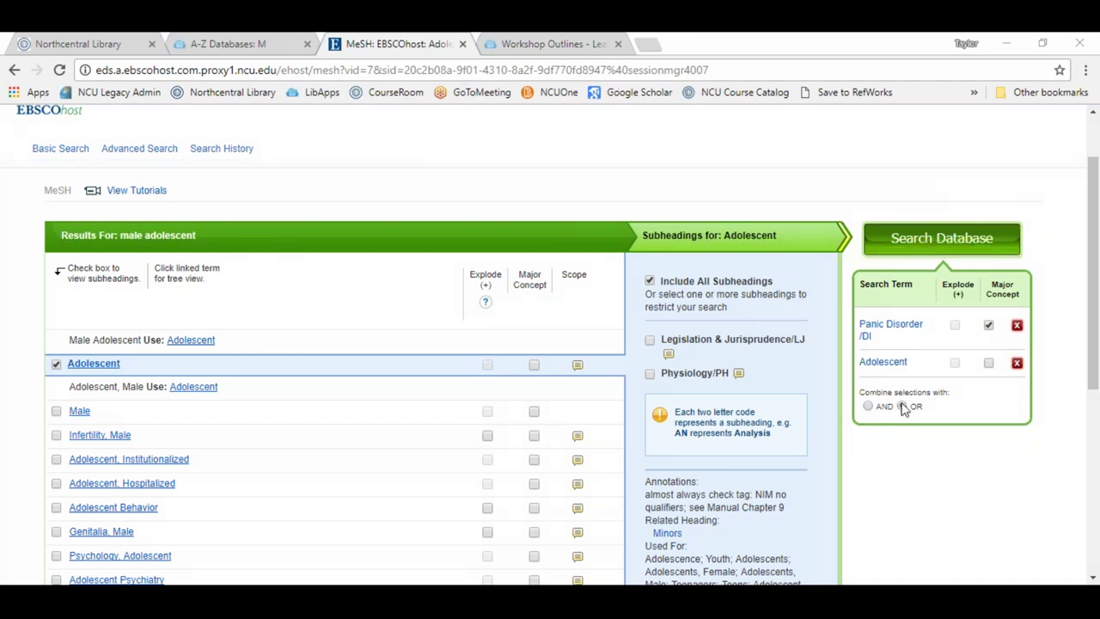
click(868, 406)
click(948, 241)
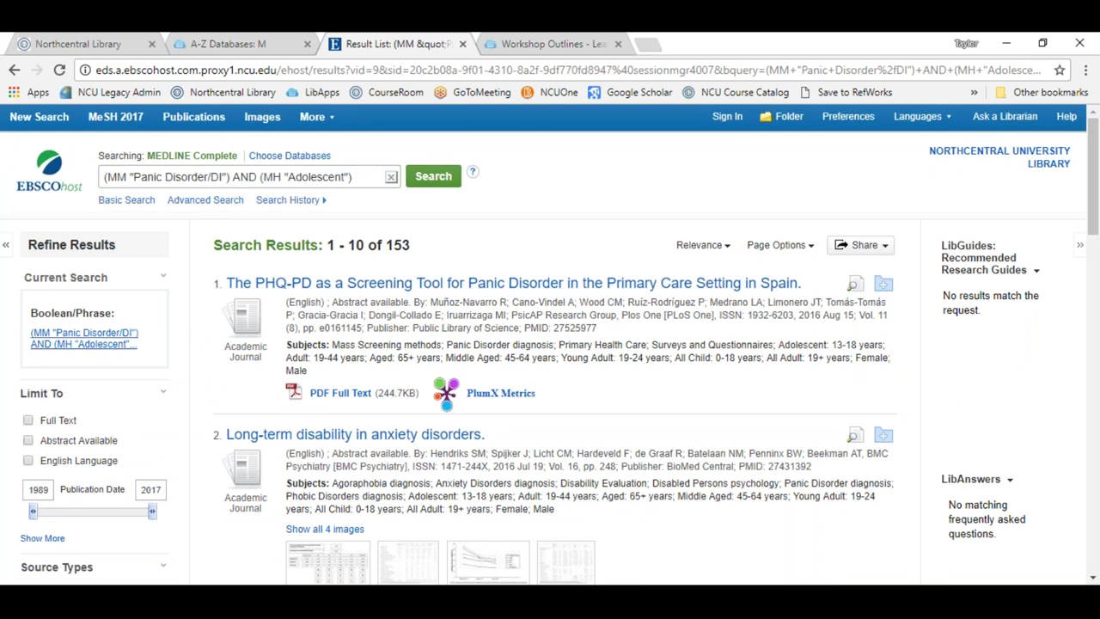
Step: Switch from the result list to the advanced search and clear the existing query
key(ctrl+2)
mouse_move(77, 301)
mouse_down()
mouse_move(90, 368)
mouse_move(99, 294)
mouse_move(76, 300)
mouse_up()
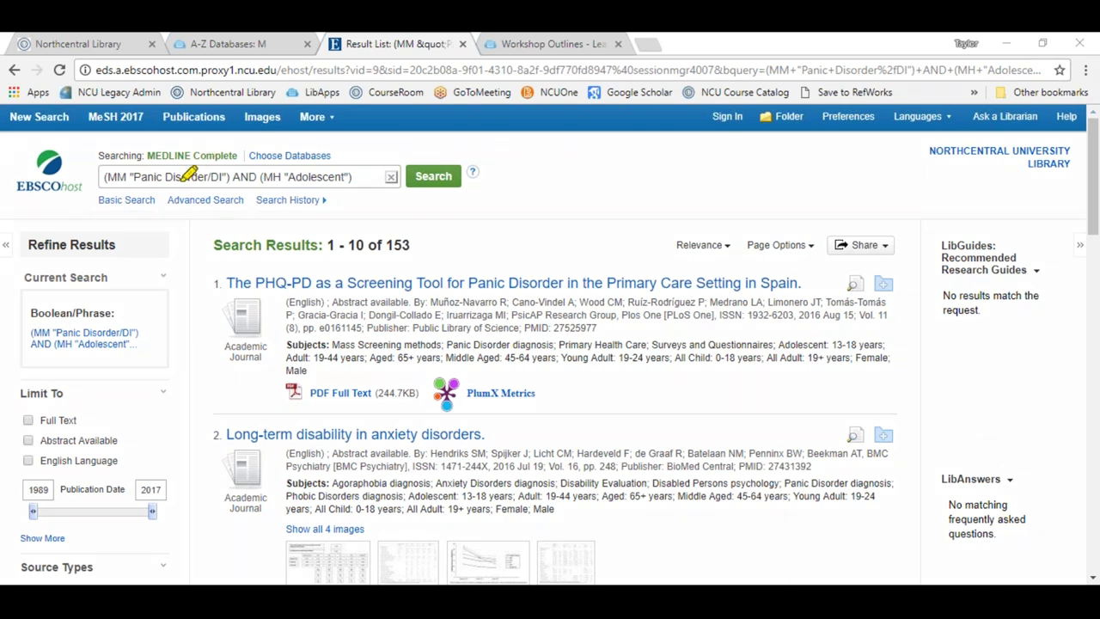
mouse_move(187, 175)
mouse_down()
mouse_move(152, 206)
mouse_move(248, 211)
mouse_move(216, 168)
mouse_move(187, 171)
mouse_up()
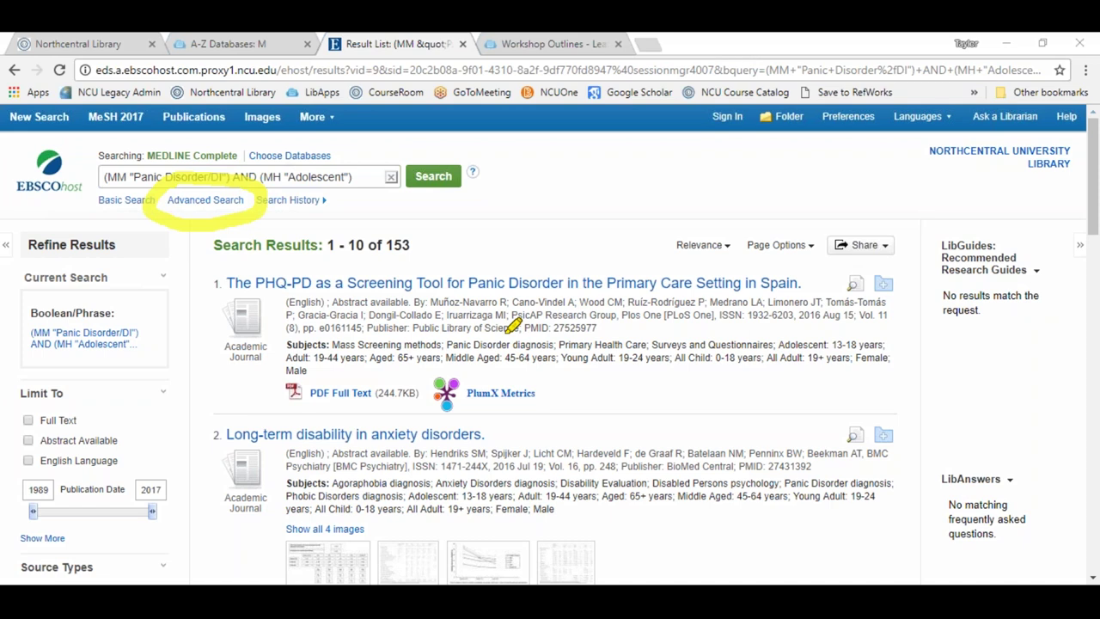
key(Escape)
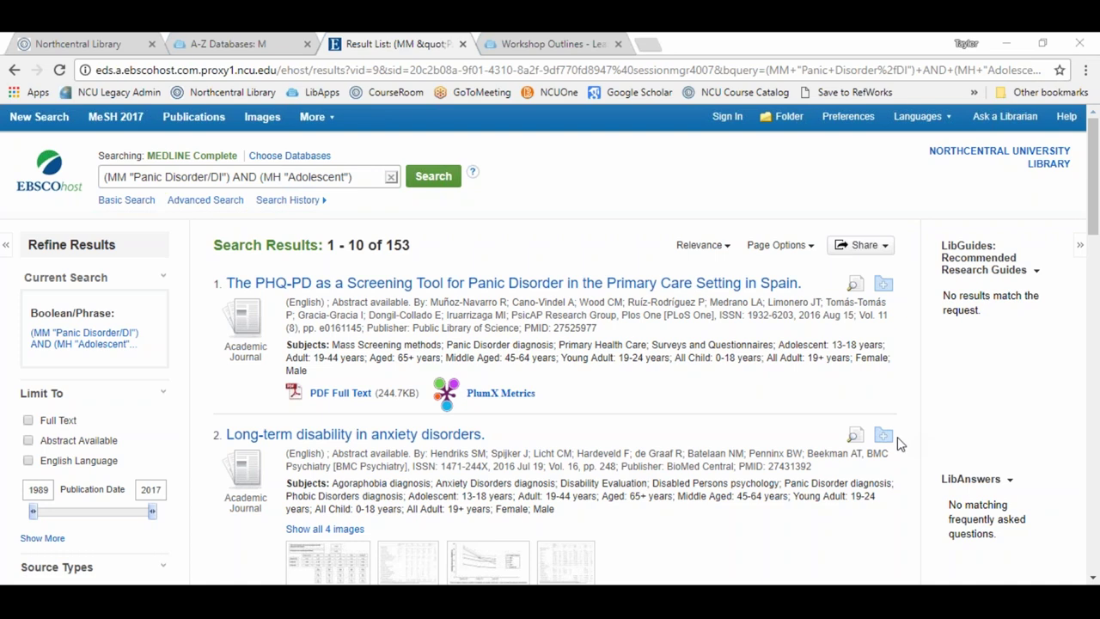
click(206, 200)
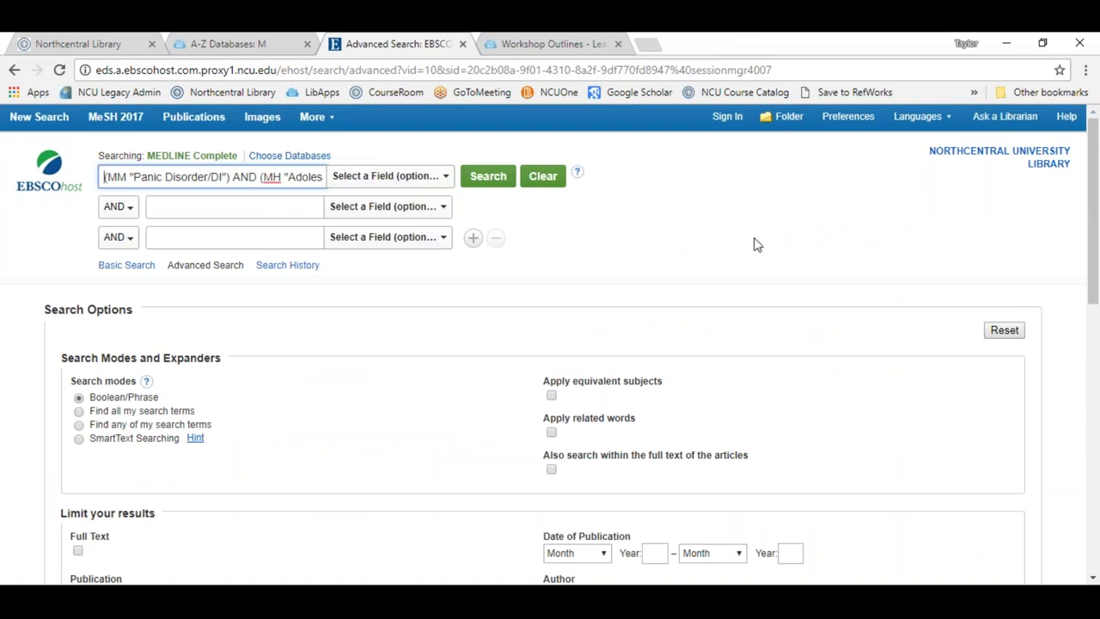
click(540, 183)
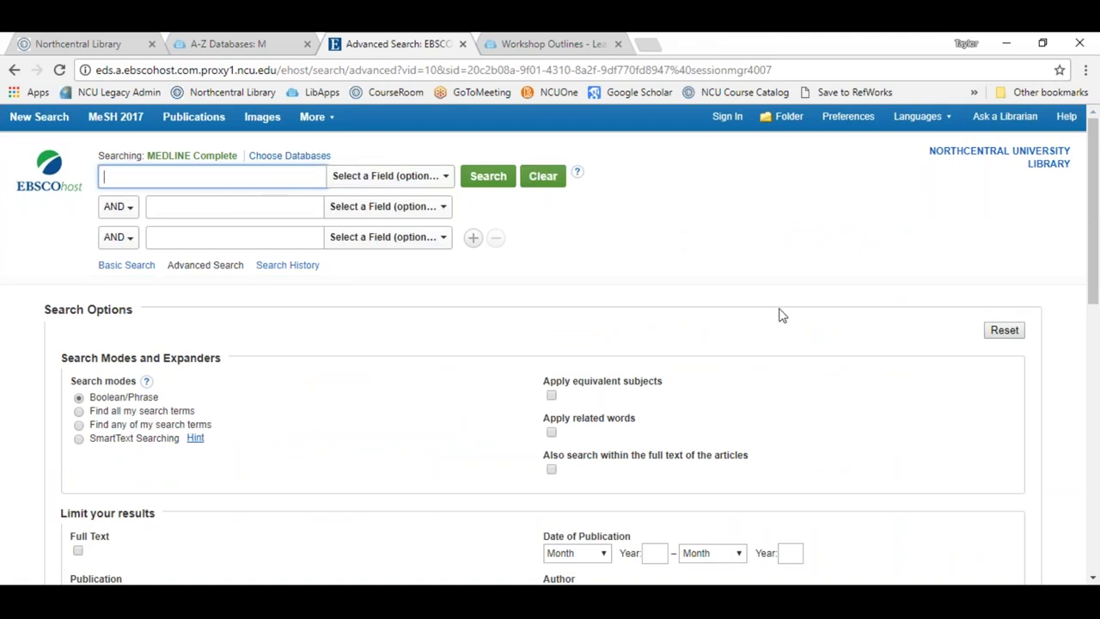
Step: Look through the MEDLINE limiters on the advanced search page, from publication date and age to image types
scroll(782, 315, down, 2)
scroll(782, 315, down, 5)
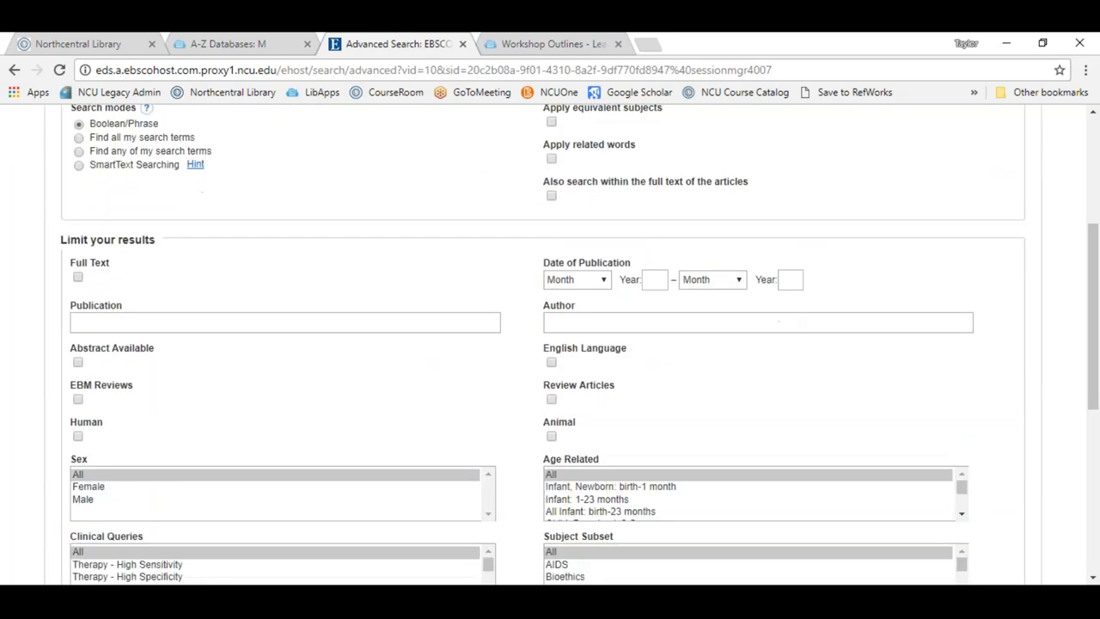
scroll(486, 422, down, 3)
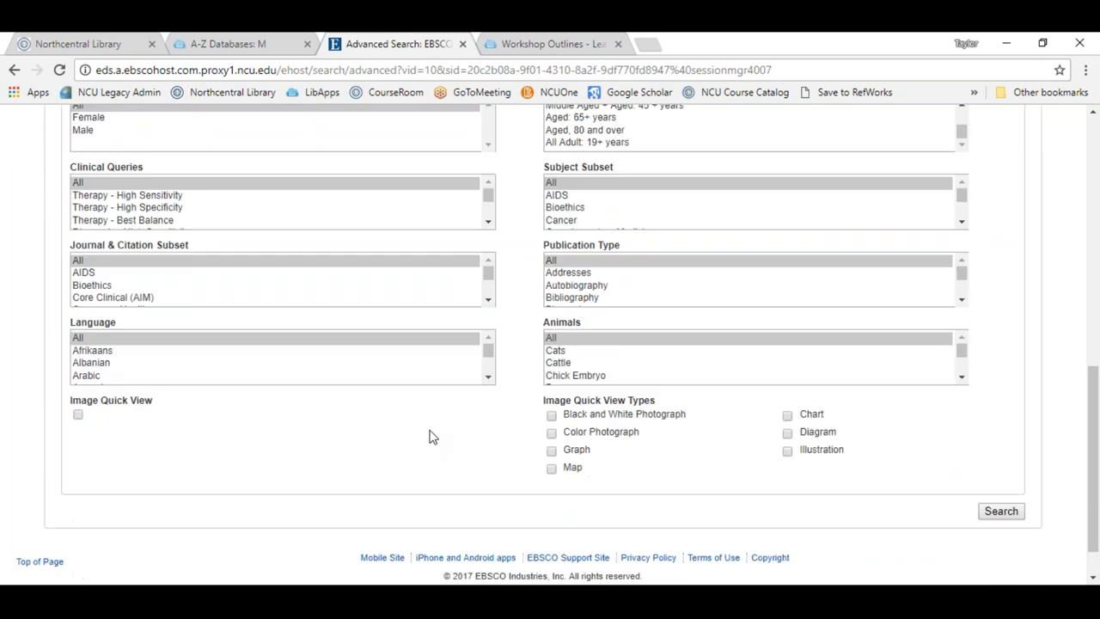
scroll(430, 436, up, 2)
scroll(464, 438, up, 1)
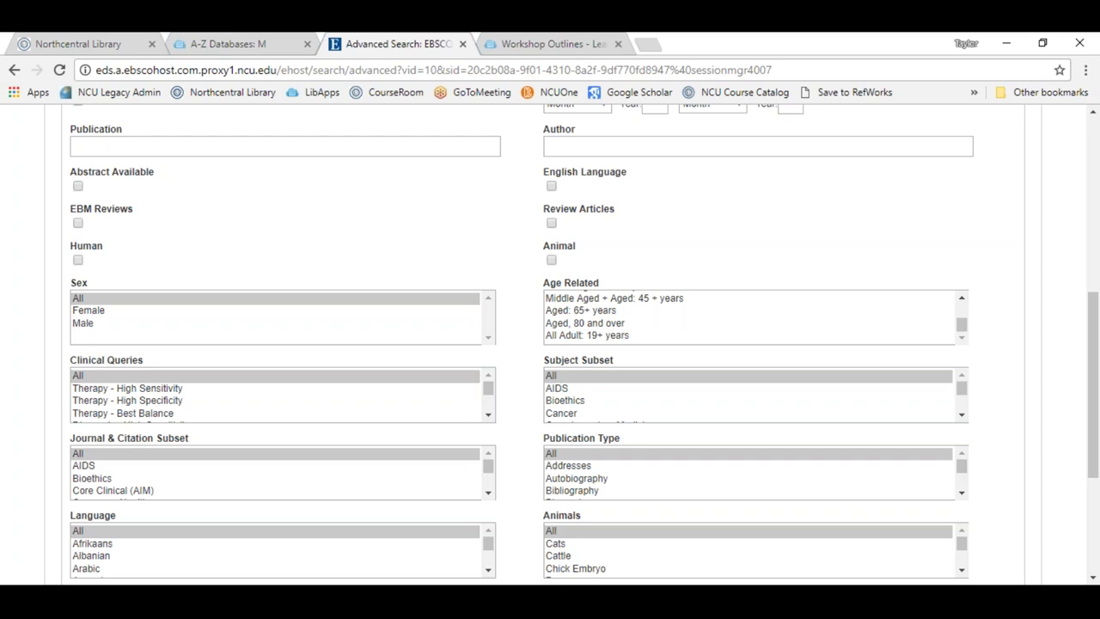
scroll(578, 382, up, 1)
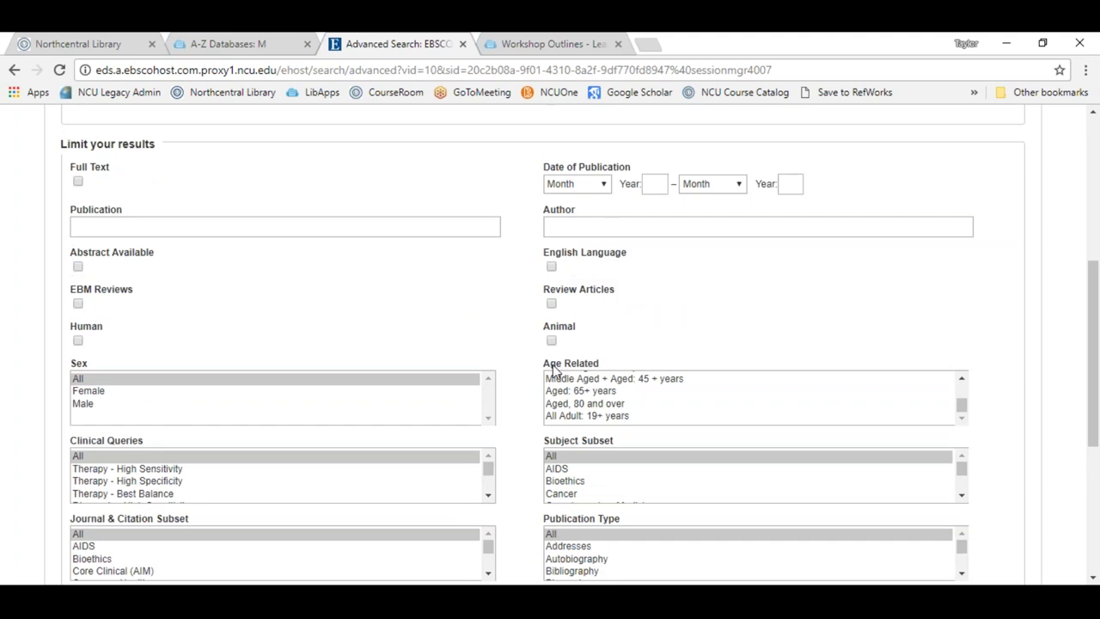
scroll(528, 385, down, 3)
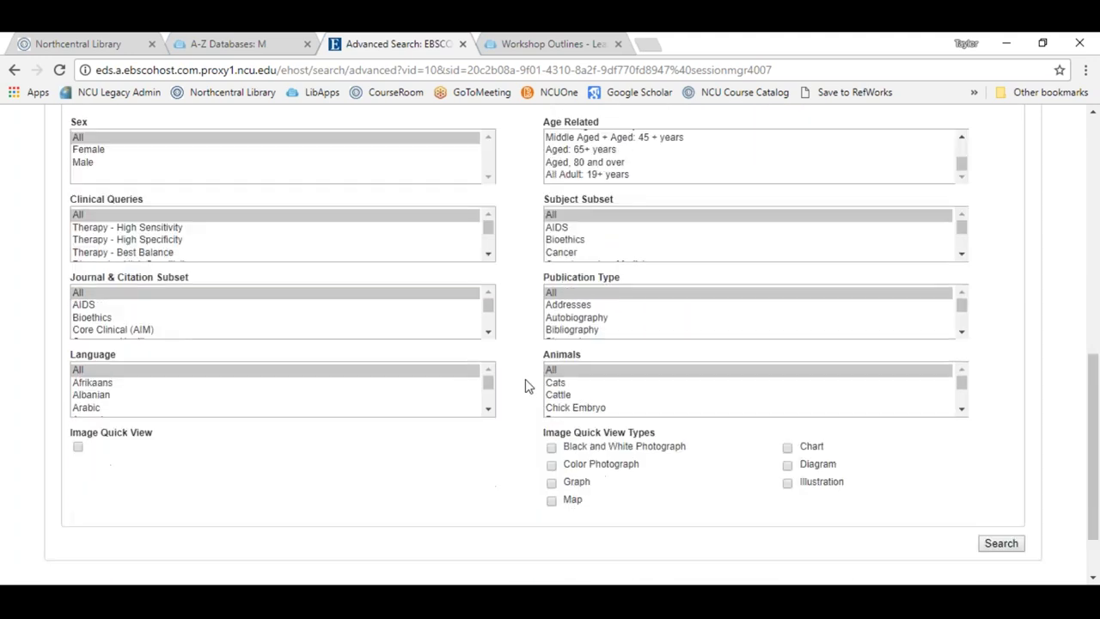
scroll(525, 385, up, 3)
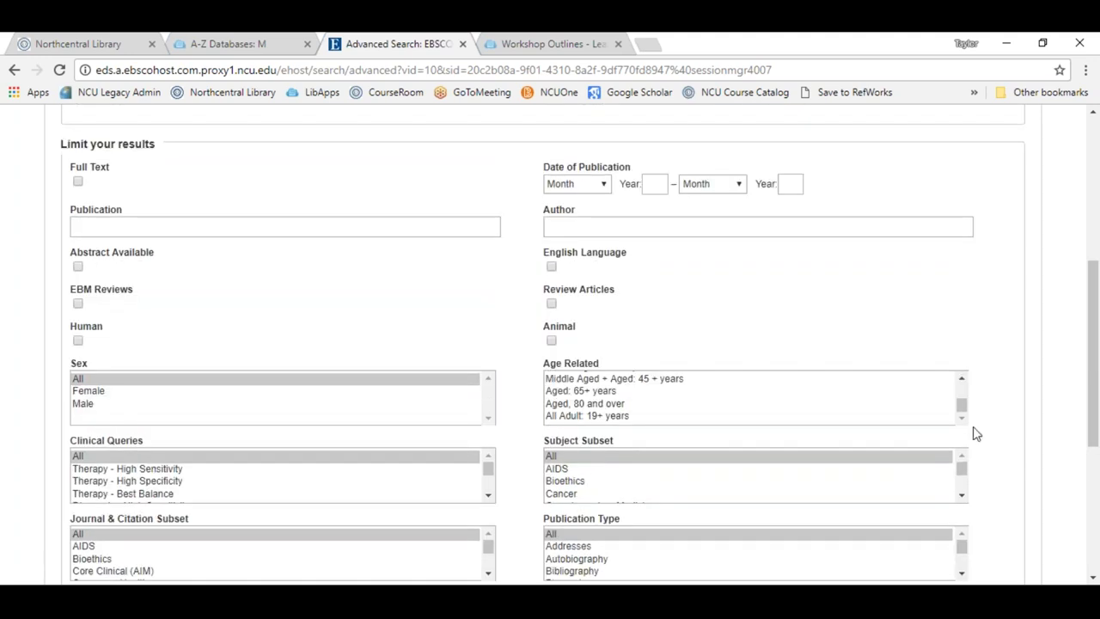
Step: Limit the advanced search to EBM Reviews
mouse_move(102, 274)
mouse_down()
mouse_move(52, 284)
mouse_move(147, 294)
mouse_move(130, 273)
mouse_up()
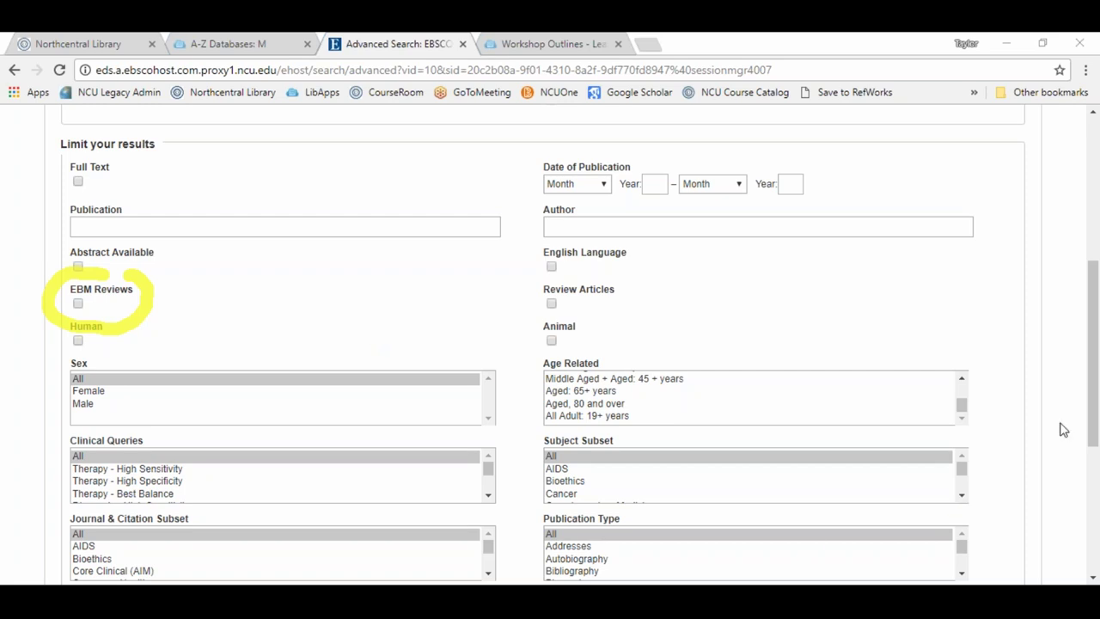
key(Escape)
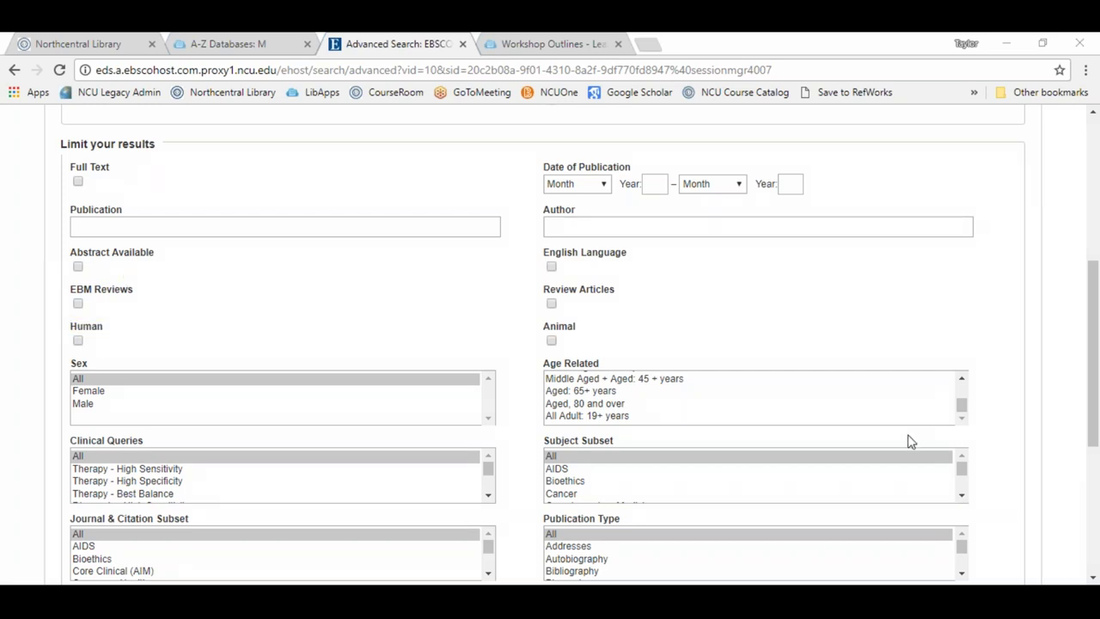
click(79, 303)
Step: Search for the exact phrase "obsessive compulsive disorder" in the first search row
scroll(310, 363, up, 5)
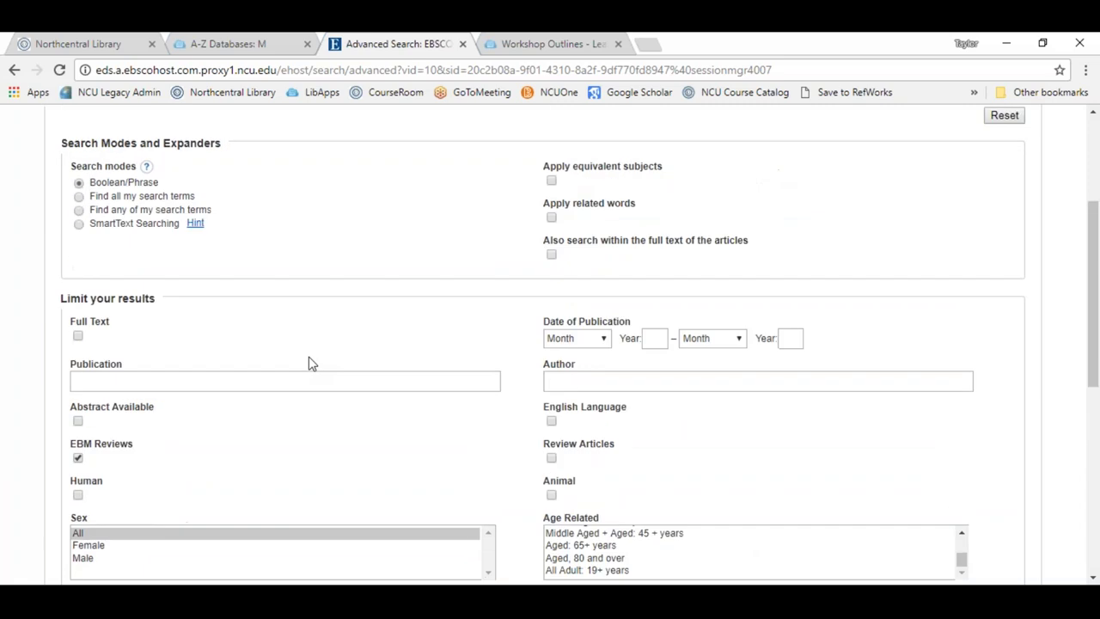
click(172, 176)
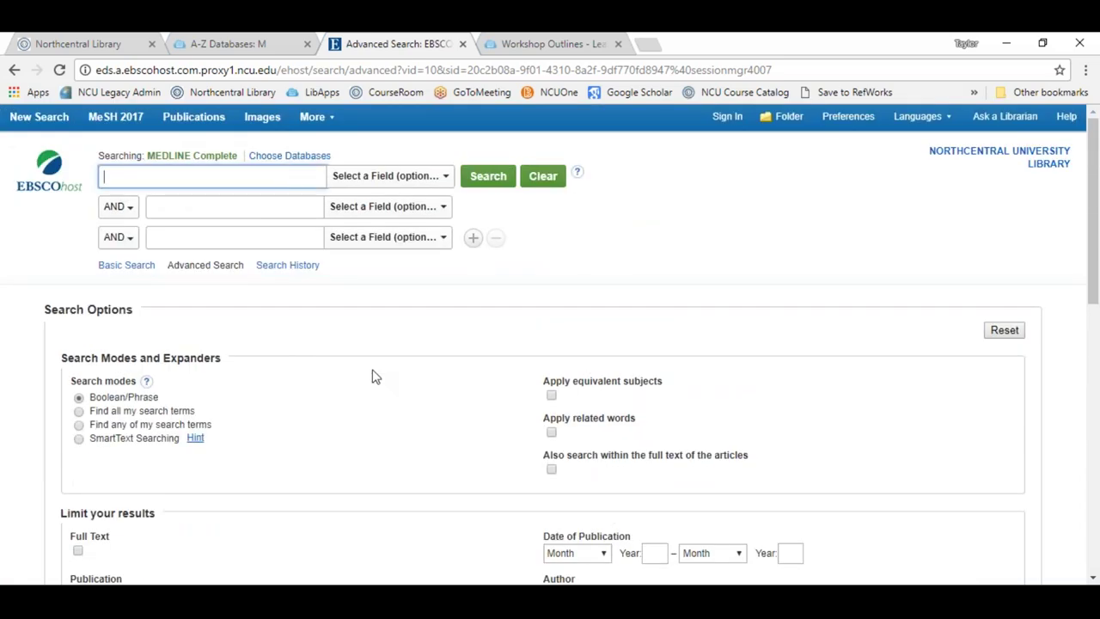
text("obs)
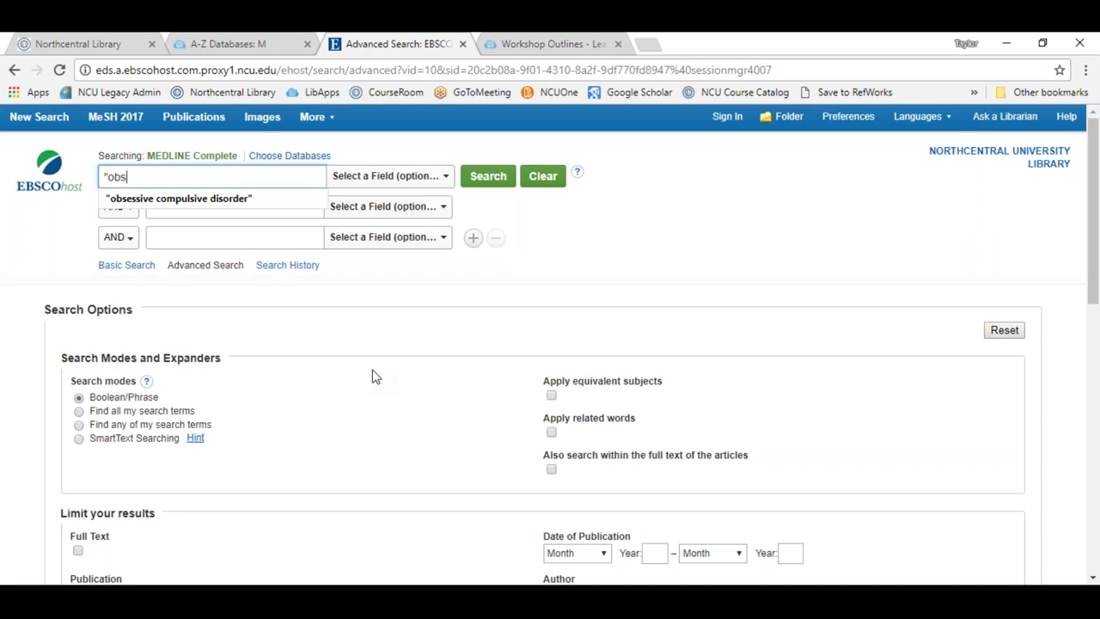
text(essive compulsive )
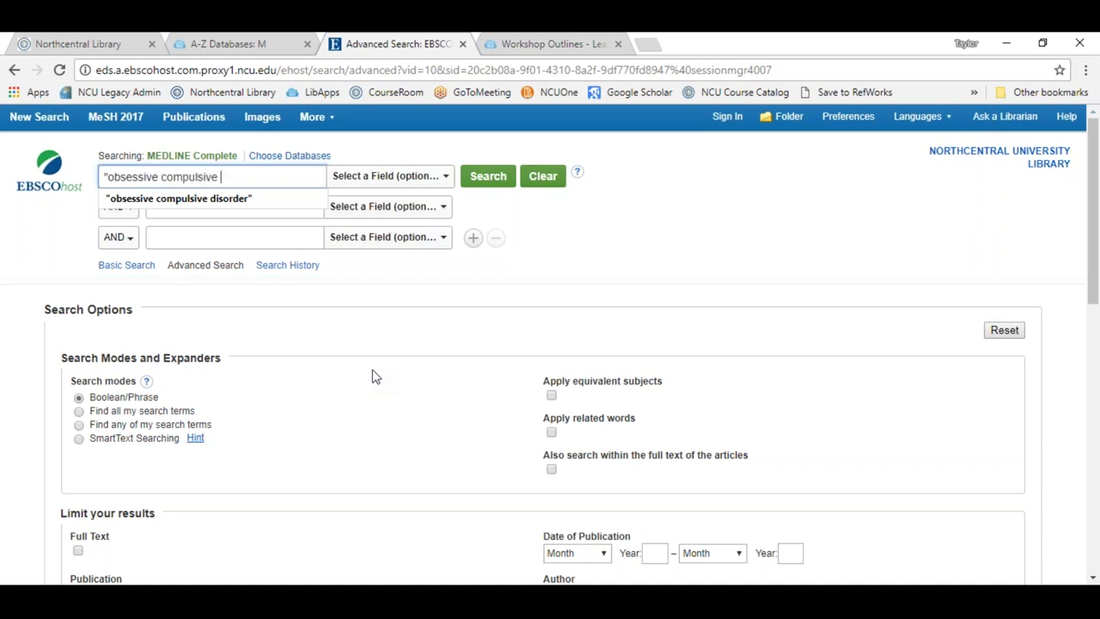
text(disorder")
key(Return)
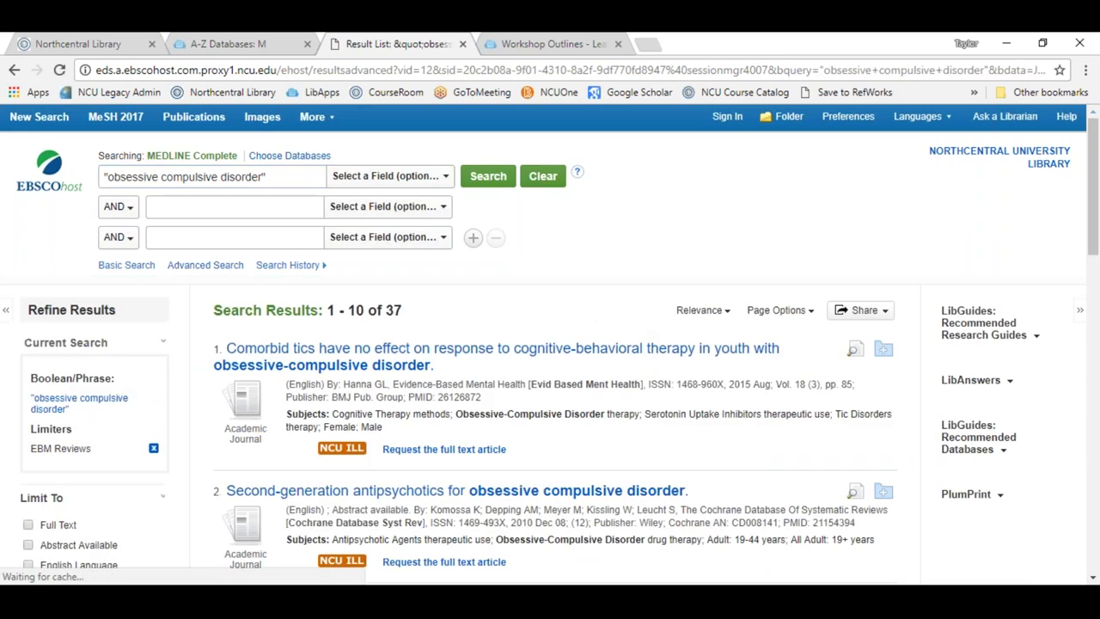
Step: Look through the EBM Reviews results for "obsessive compulsive disorder", checking the source journals of the articles
scroll(715, 333, down, 1)
scroll(703, 303, down, 1)
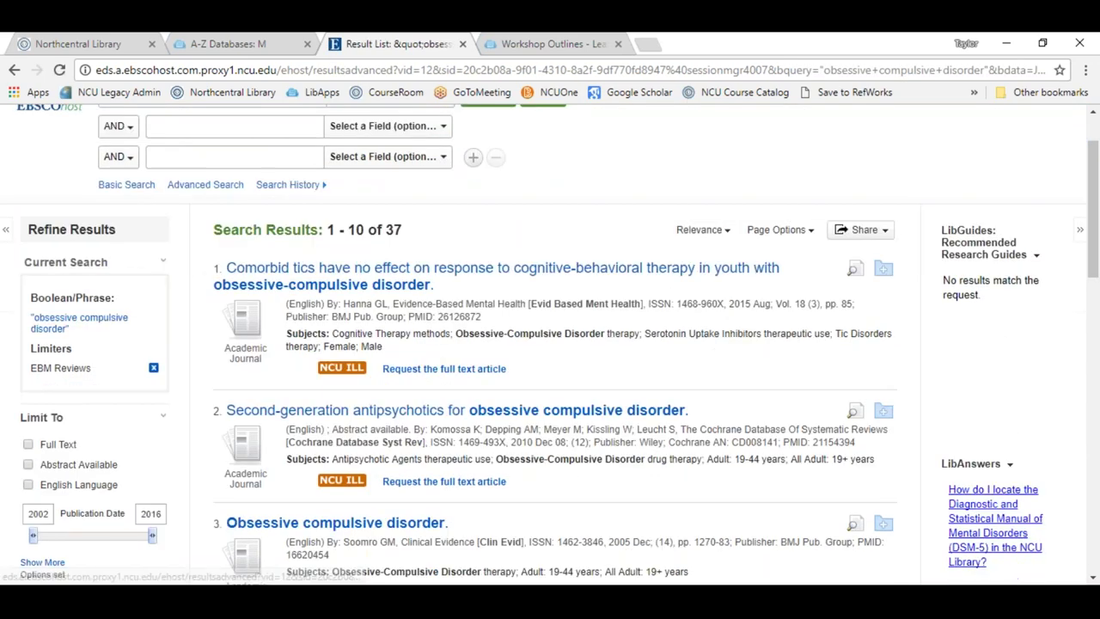
mouse_move(411, 208)
mouse_down()
mouse_move(383, 240)
mouse_move(425, 225)
mouse_move(421, 213)
mouse_up()
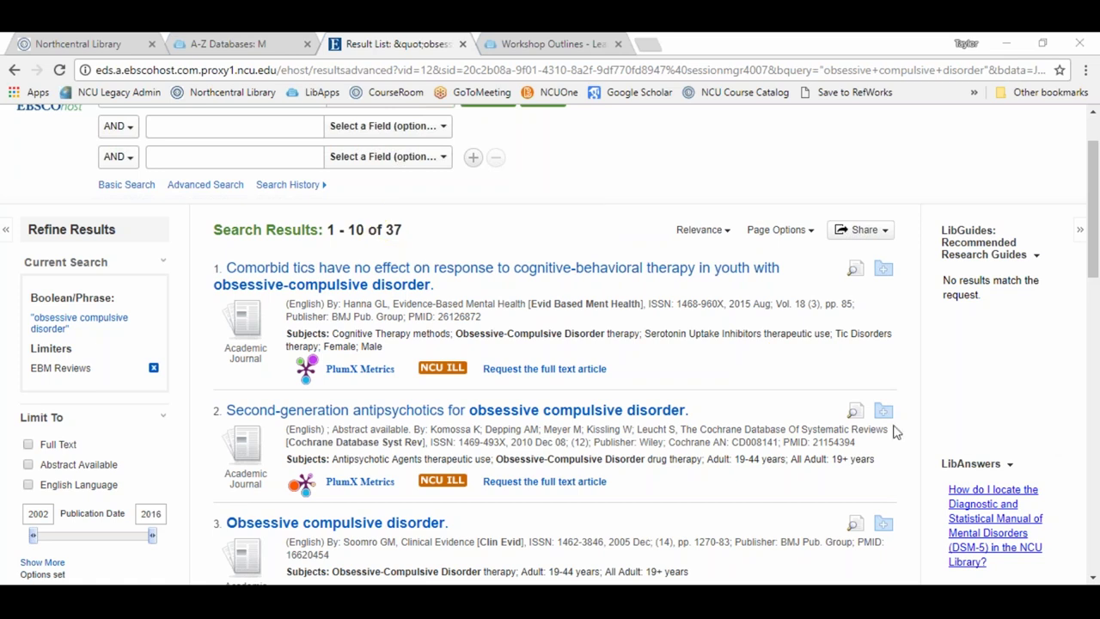
scroll(788, 382, down, 2)
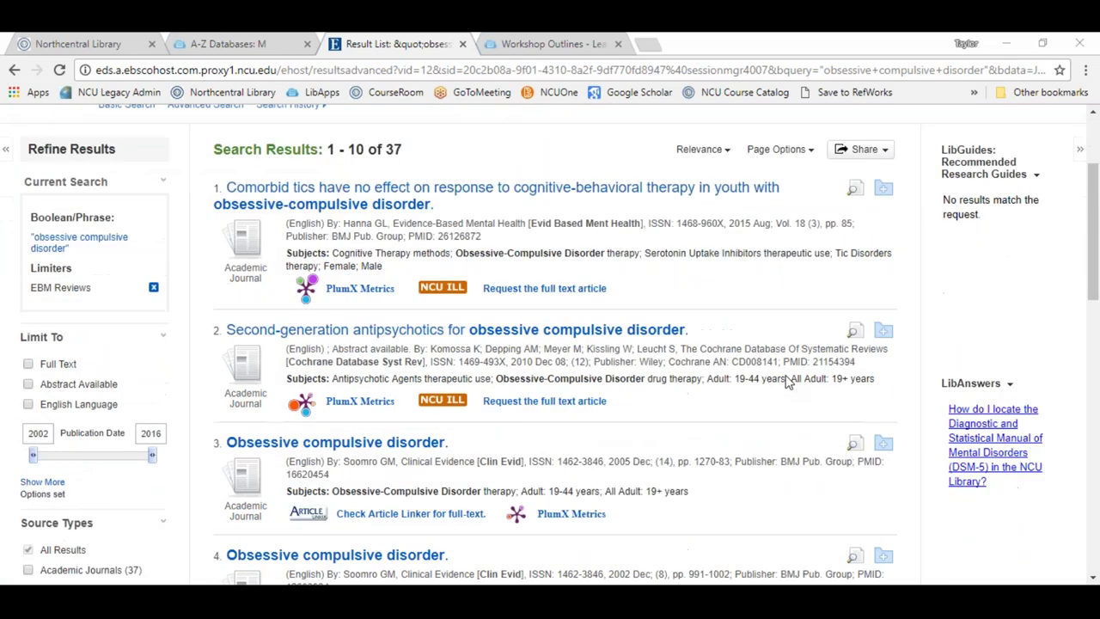
scroll(787, 381, down, 1)
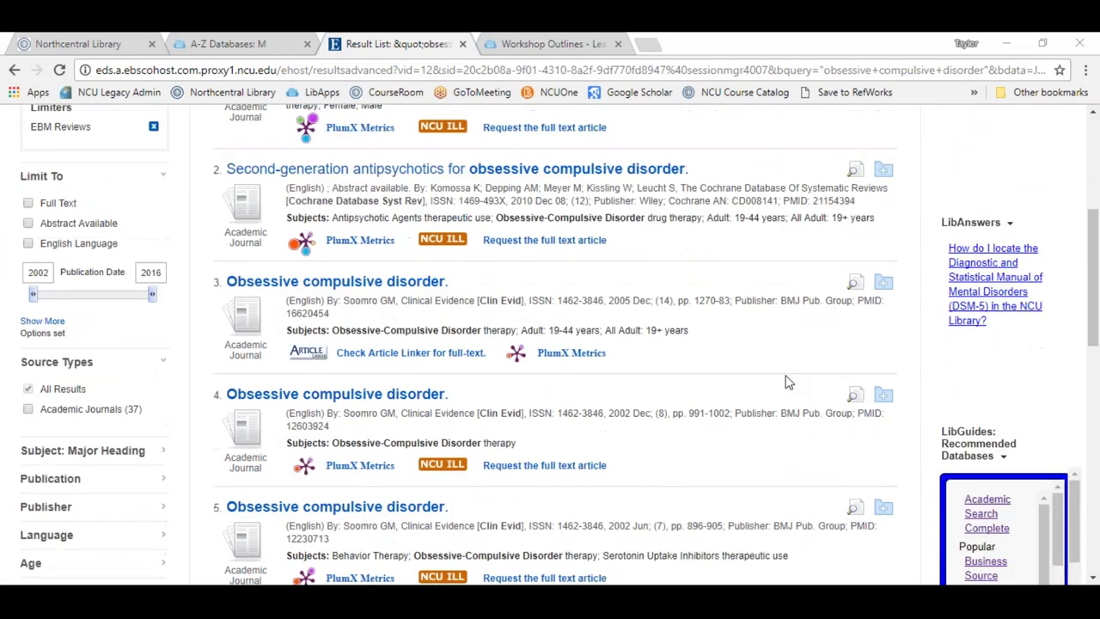
scroll(786, 381, down, 1)
scroll(761, 400, up, 5)
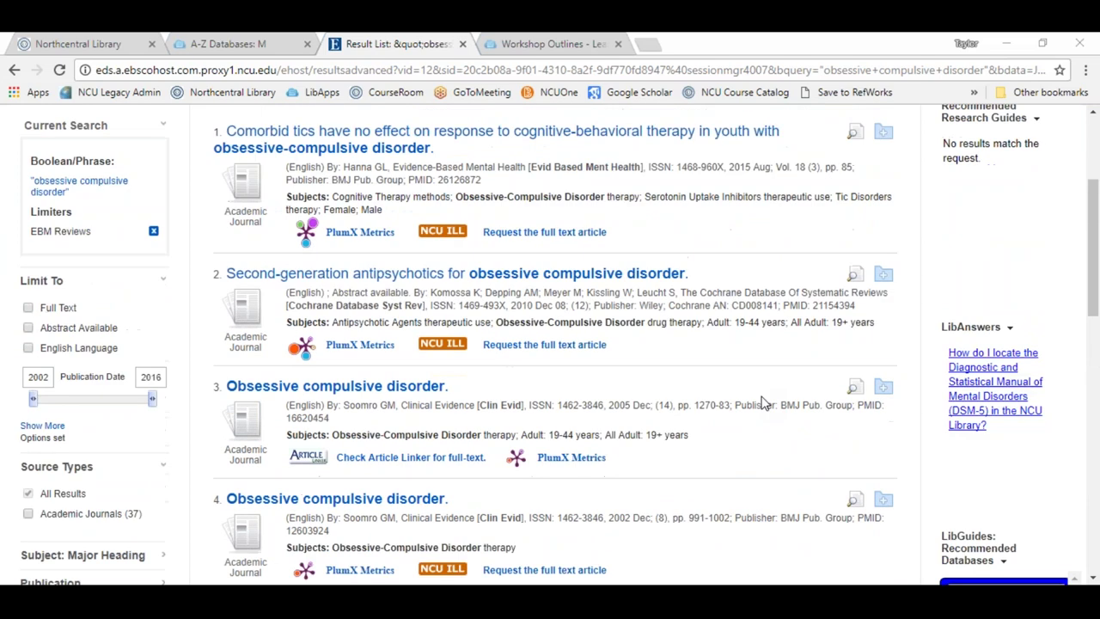
scroll(762, 402, up, 1)
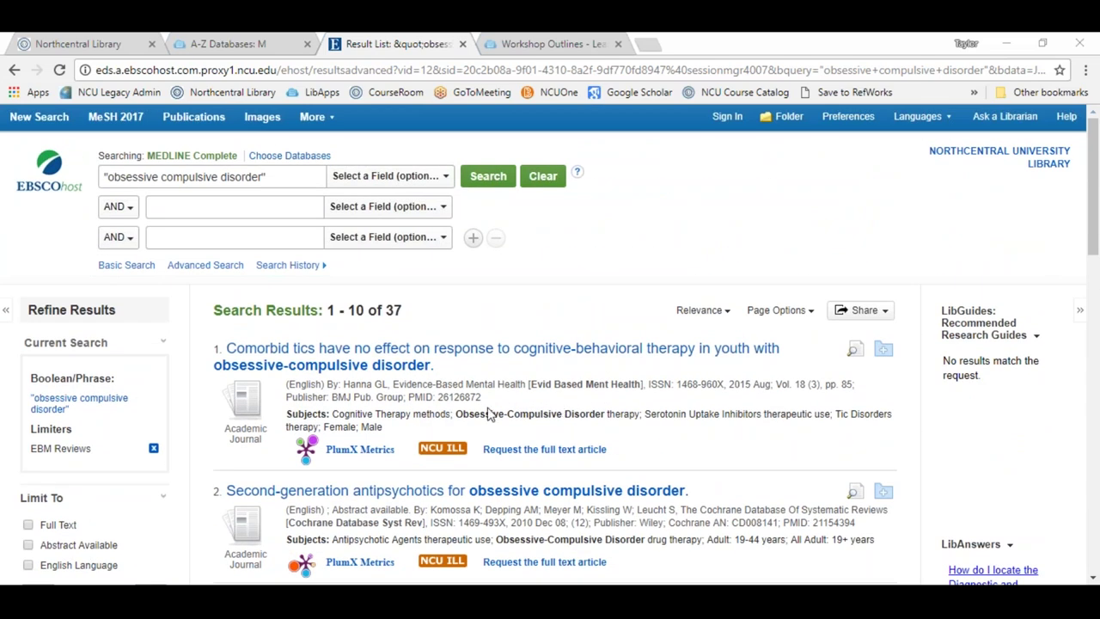
Step: Return to the advanced search page and look through its limiters, particularly the Clinical Queries list
click(203, 267)
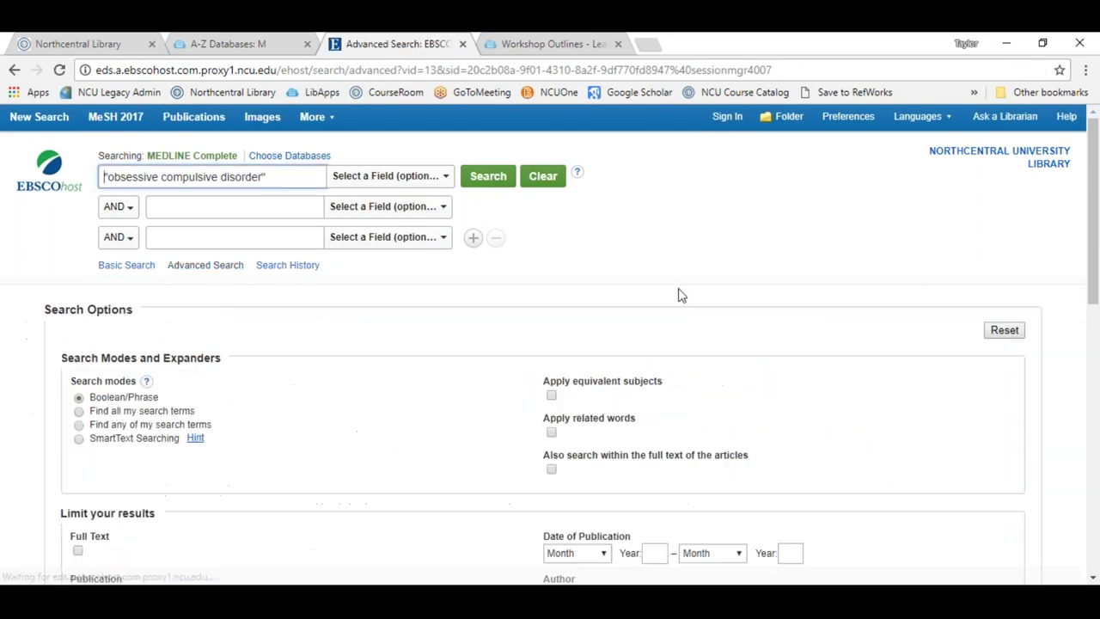
scroll(762, 328, down, 2)
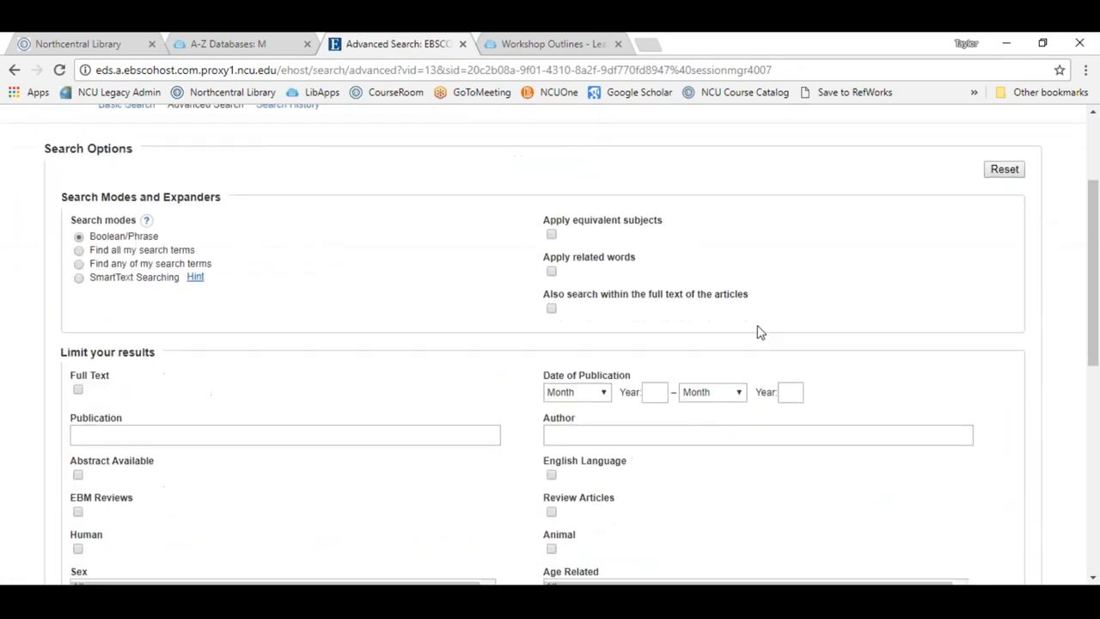
scroll(759, 332, down, 2)
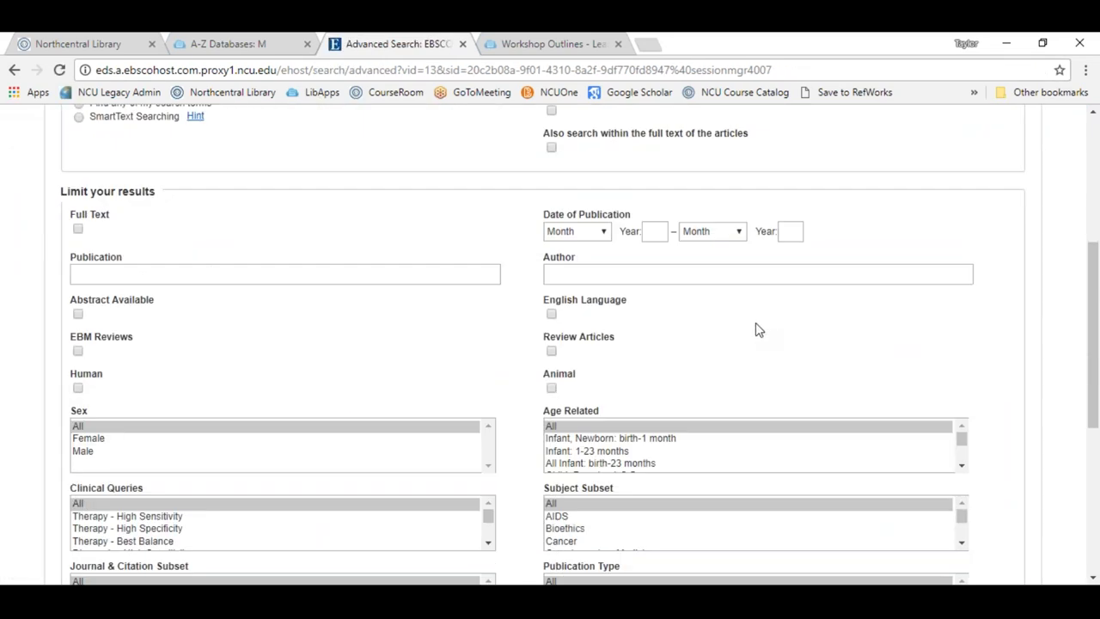
scroll(449, 361, down, 1)
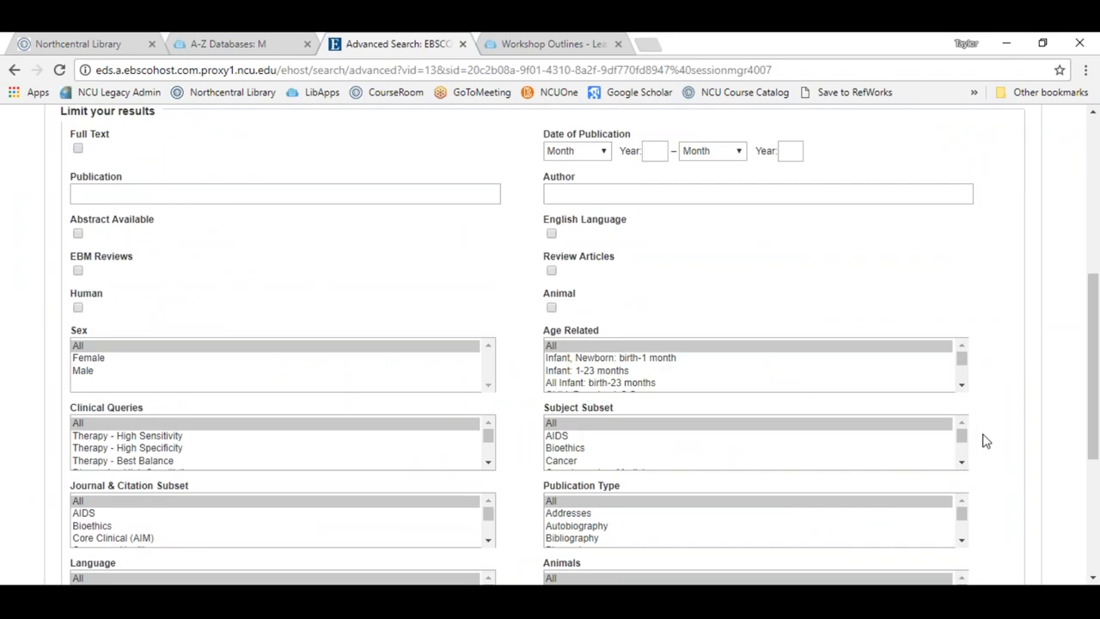
mouse_move(78, 394)
mouse_down()
mouse_move(50, 459)
mouse_move(142, 483)
mouse_move(520, 468)
mouse_move(171, 386)
mouse_move(64, 389)
mouse_up()
scroll(435, 310, up, 3)
scroll(436, 310, up, 2)
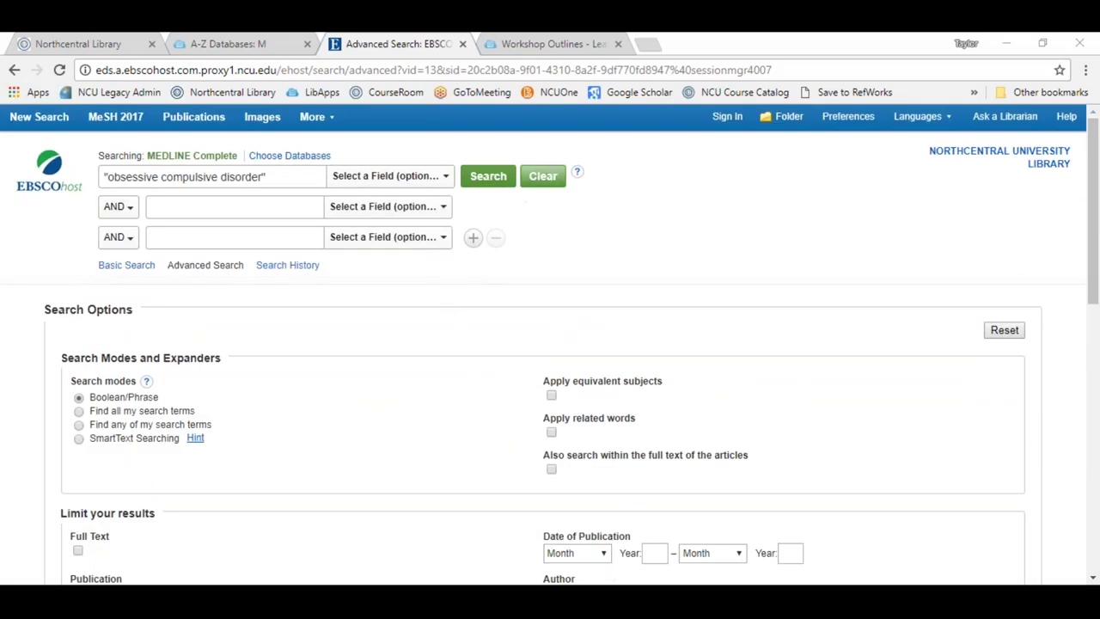
Step: Clear the previous query and enter "obesity" as the term in the first search row
click(543, 176)
click(292, 178)
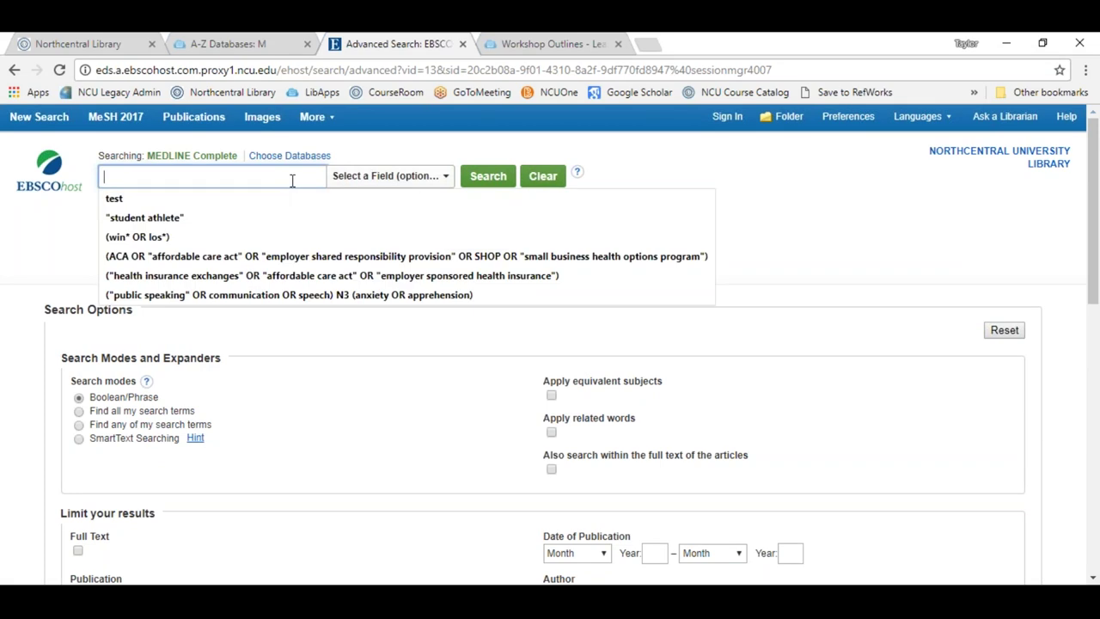
text(obesity)
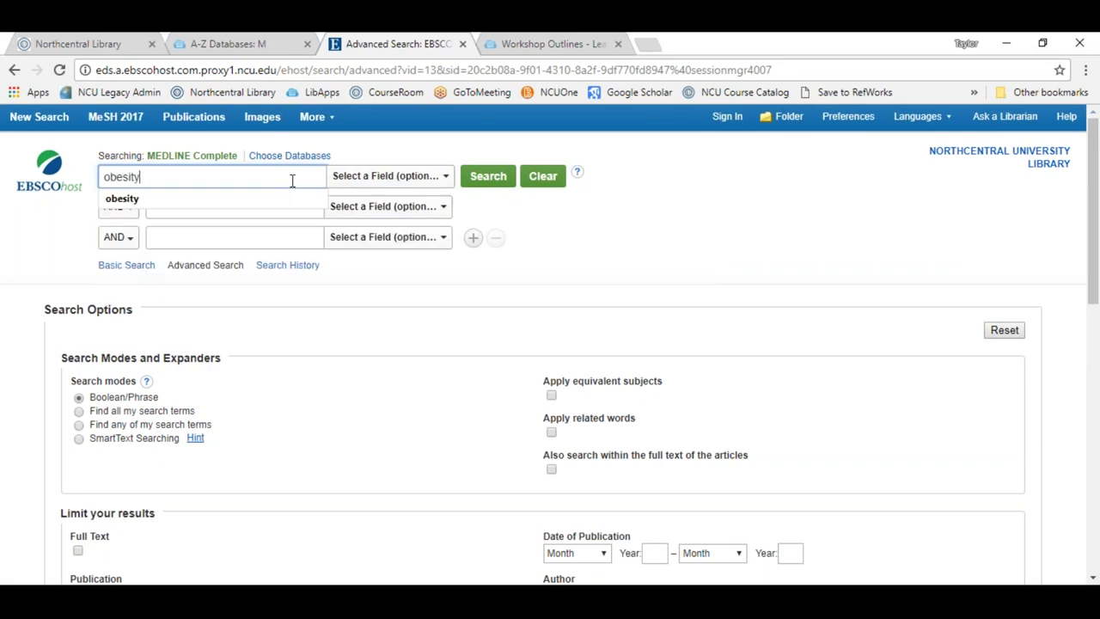
Step: Limit Clinical Queries to "Costs - High Specificity" and run the obesity search
scroll(425, 323, down, 5)
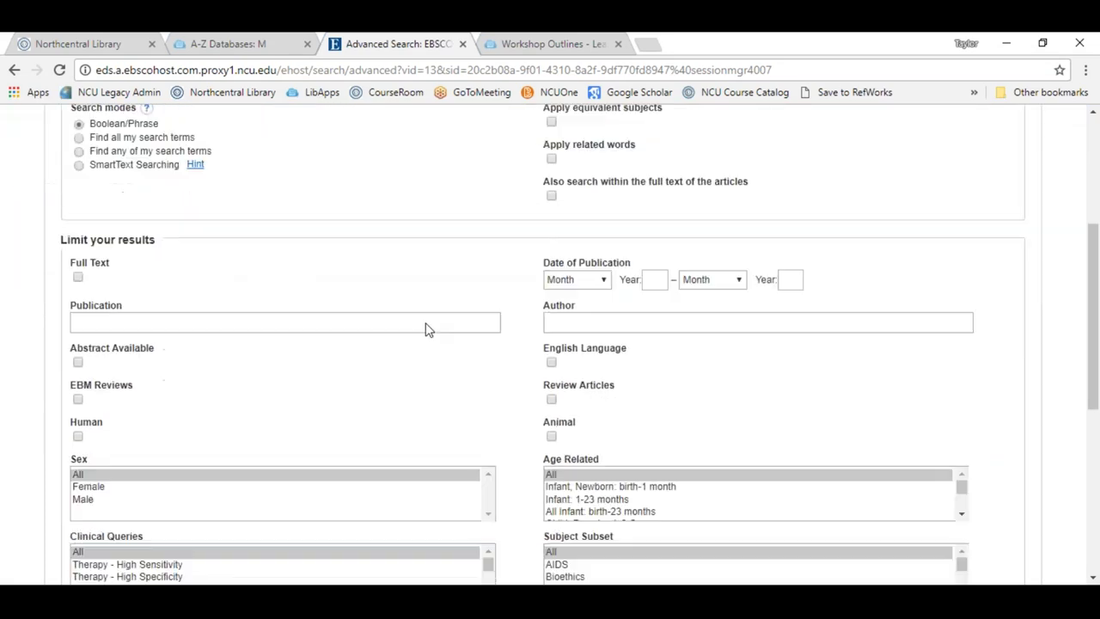
click(487, 463)
click(488, 465)
click(488, 465)
click(488, 465)
click(488, 465)
click(488, 465)
click(488, 465)
click(488, 465)
click(487, 465)
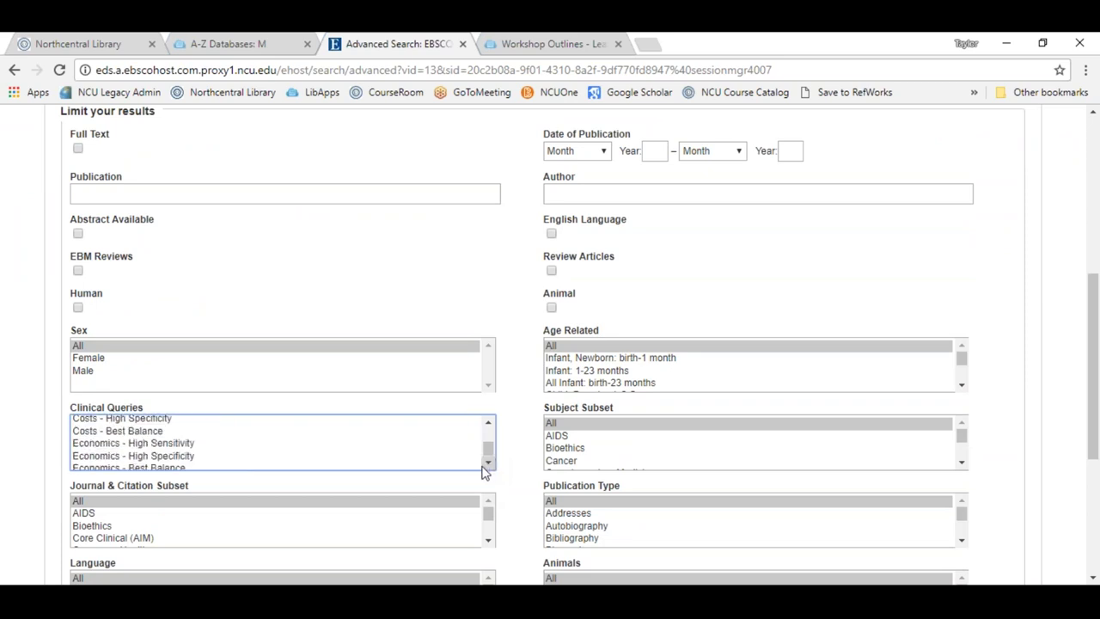
click(488, 422)
click(488, 422)
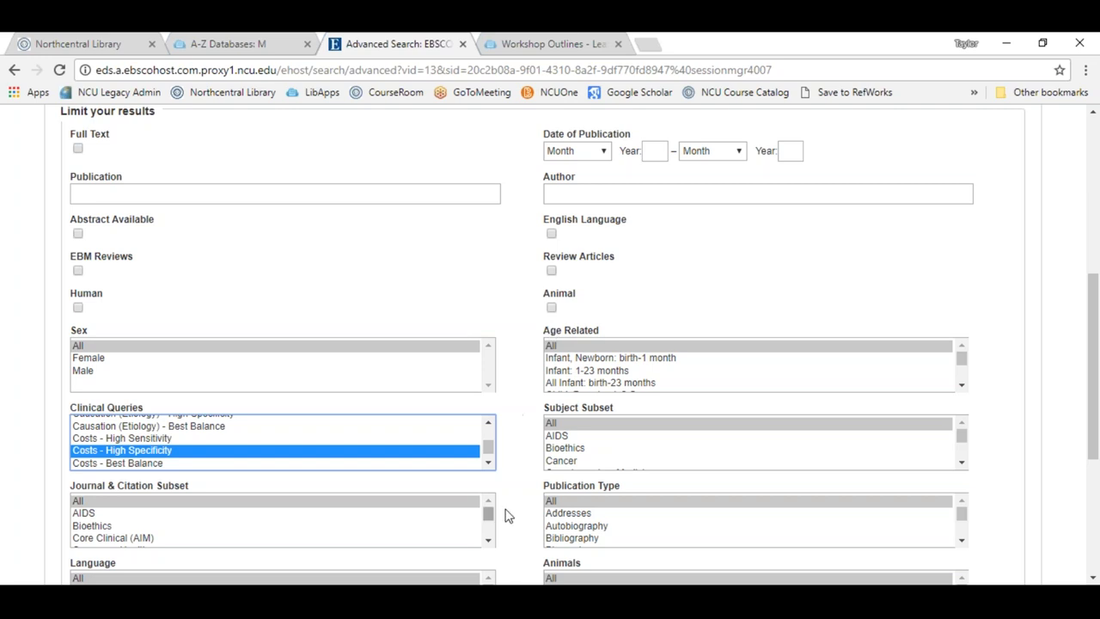
scroll(508, 514, up, 5)
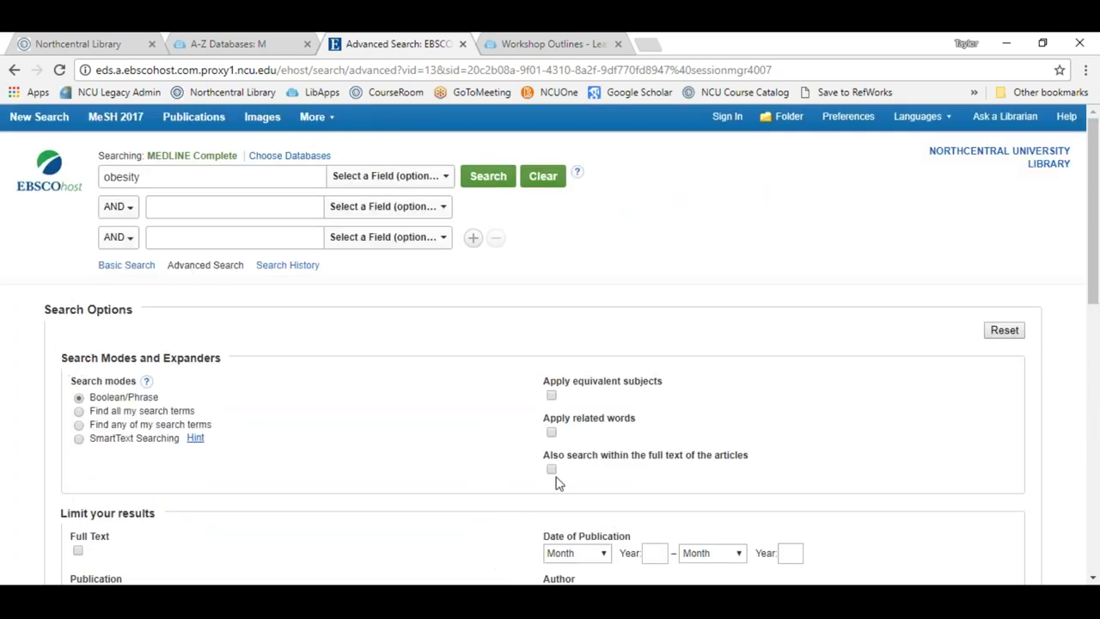
click(498, 179)
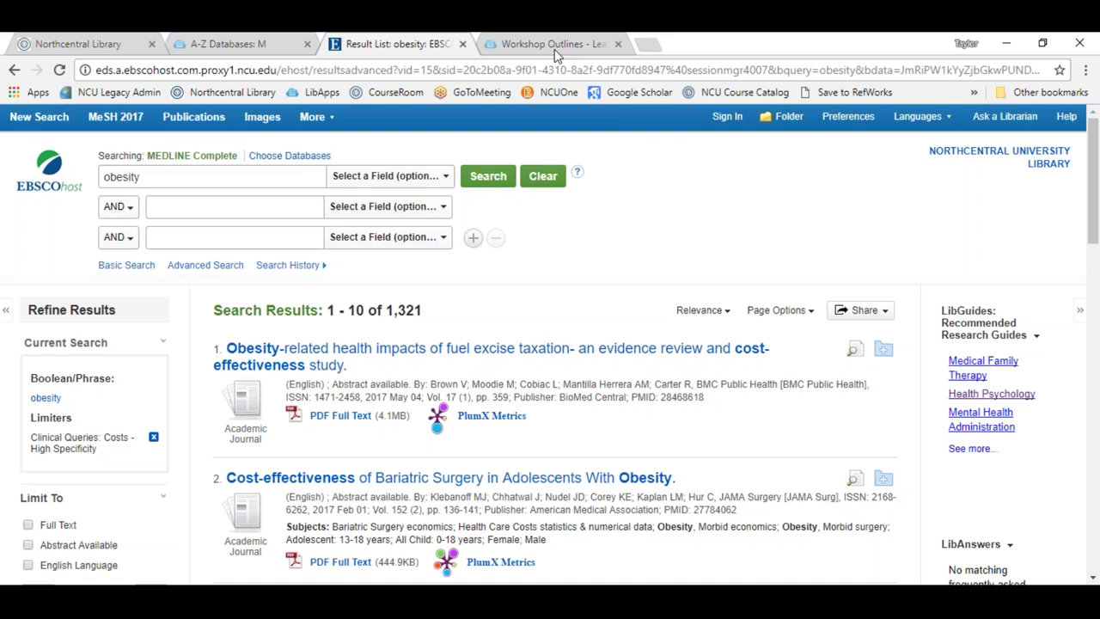
Step: Look through the obesity results, checking how the article titles and subjects relate to costs
scroll(765, 297, down, 2)
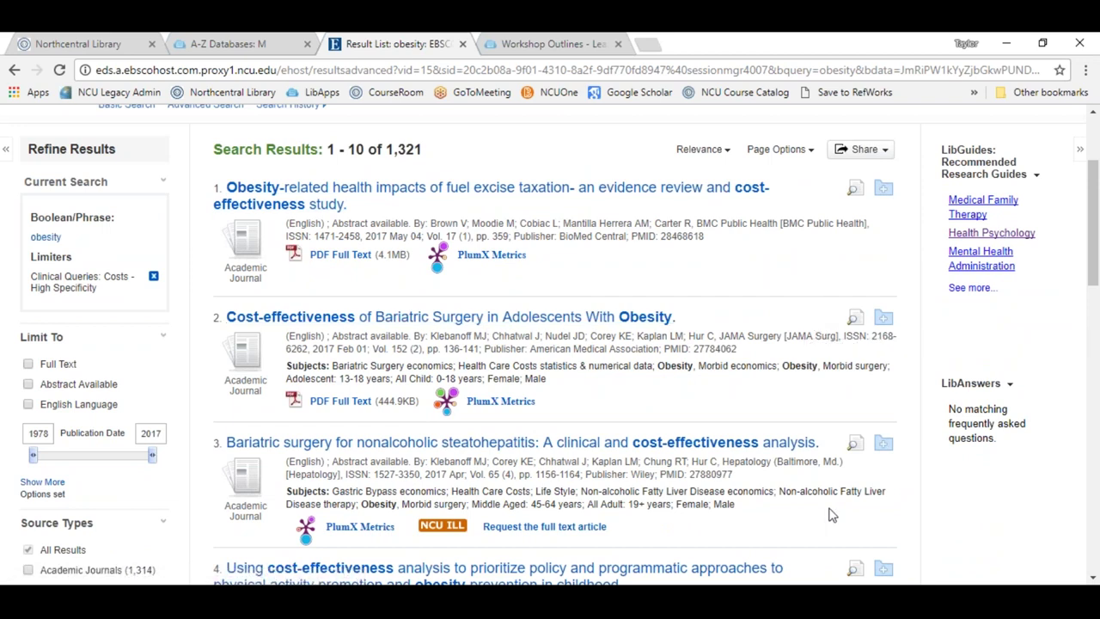
scroll(831, 514, down, 1)
scroll(823, 513, down, 2)
scroll(825, 511, down, 3)
scroll(840, 520, down, 2)
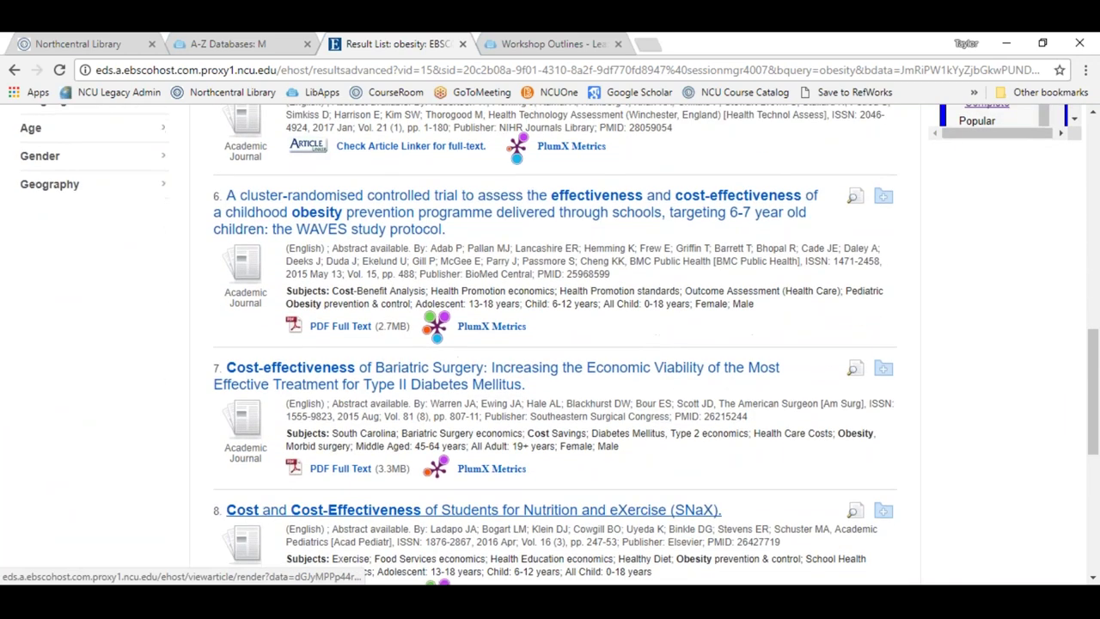
scroll(386, 510, down, 2)
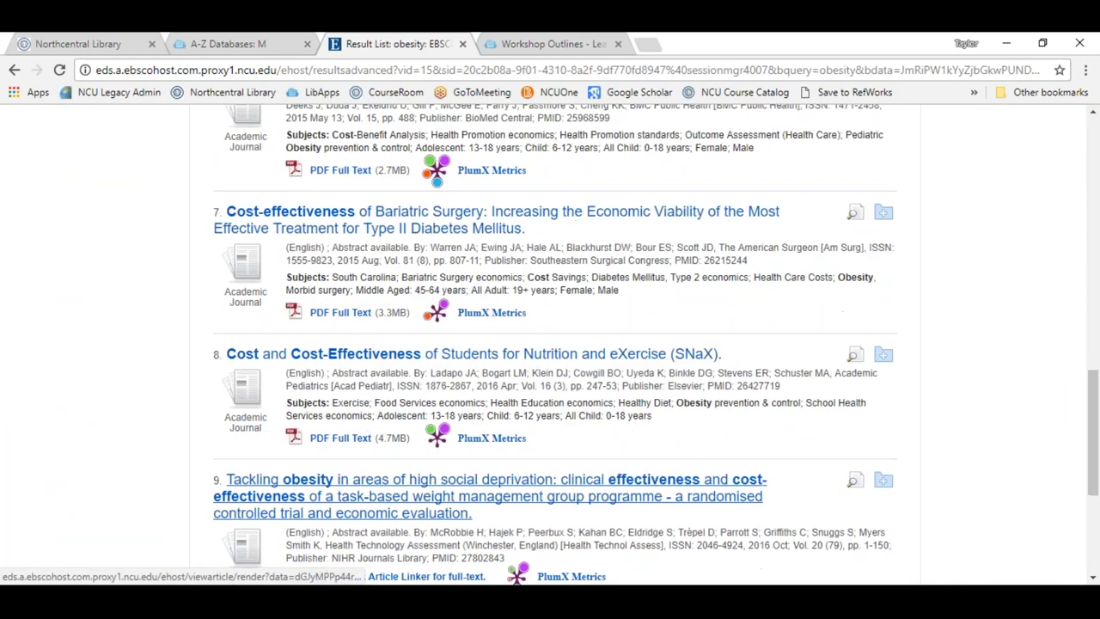
scroll(767, 435, up, 1)
scroll(768, 434, up, 10)
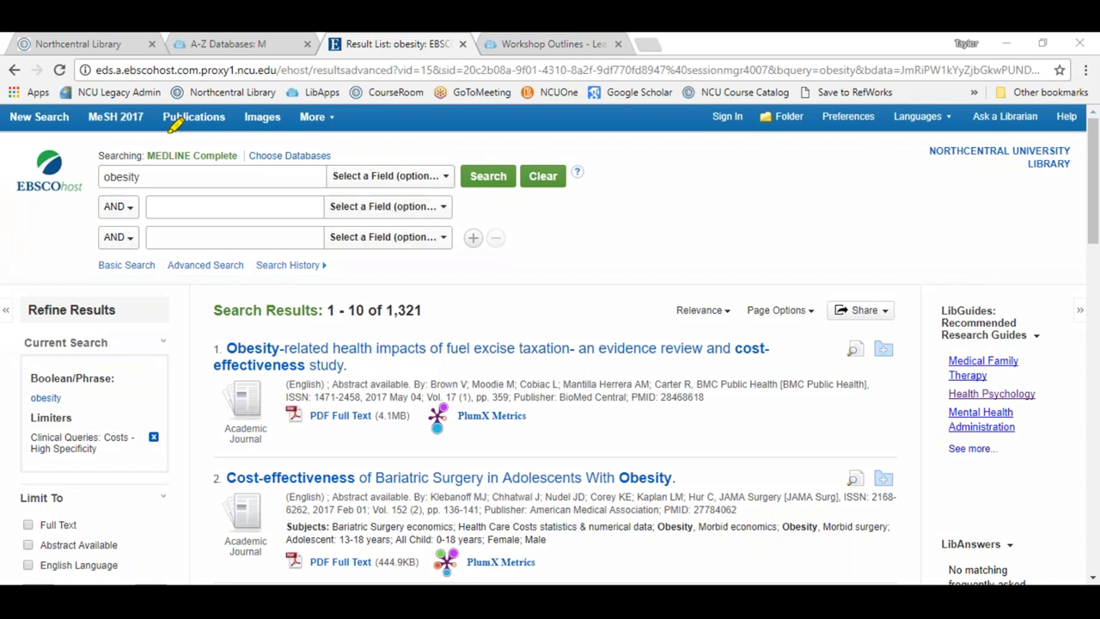
Step: Open the MEDLINE Complete publications list and browse it by subject and description for "autism"
mouse_move(159, 120)
mouse_down()
mouse_move(249, 128)
mouse_move(147, 96)
mouse_move(142, 125)
mouse_up()
click(189, 120)
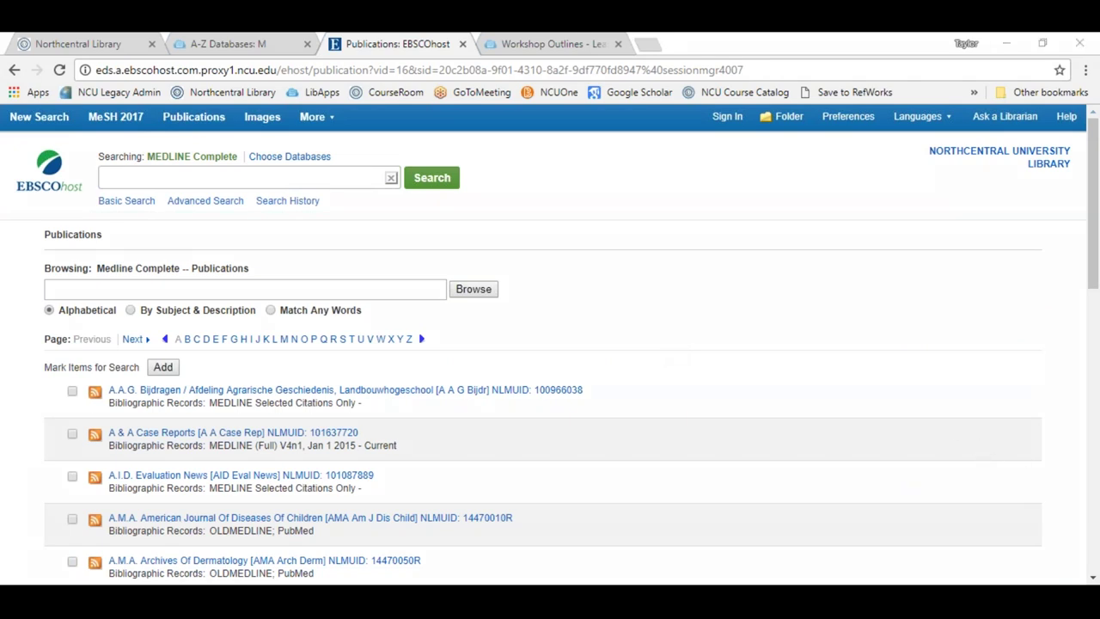
drag(48, 317, 283, 322)
drag(317, 320, 405, 320)
click(131, 310)
click(293, 289)
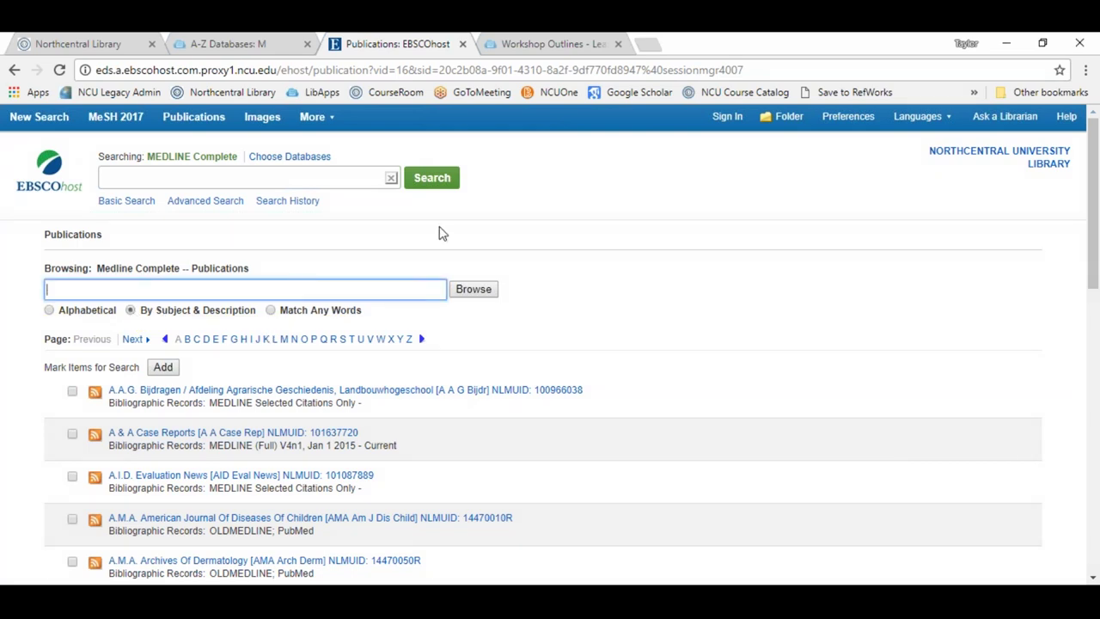
text(autism)
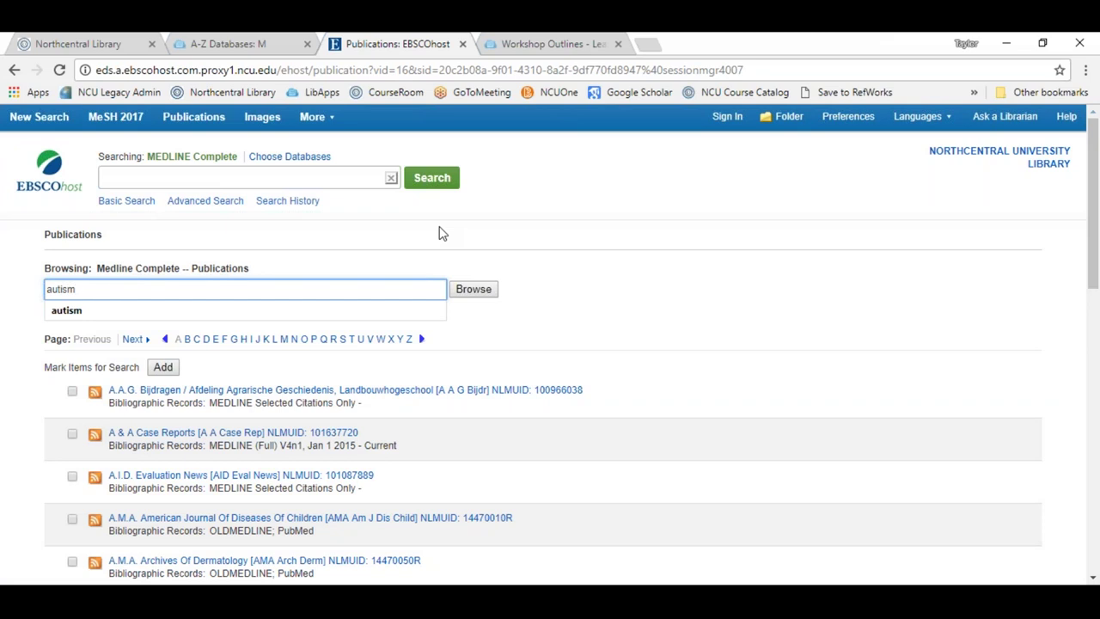
click(475, 292)
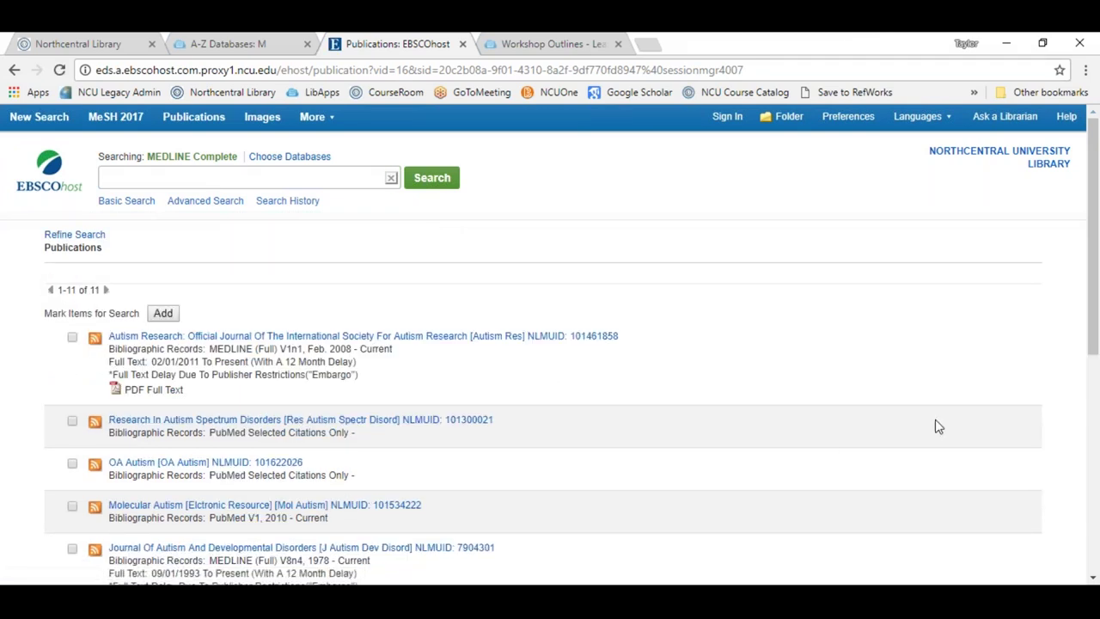
Step: Look through the autism-related journals, checking their bibliographic record and full-text coverage
mouse_move(61, 256)
mouse_down()
mouse_move(19, 277)
mouse_move(70, 250)
mouse_up()
scroll(735, 477, down, 1)
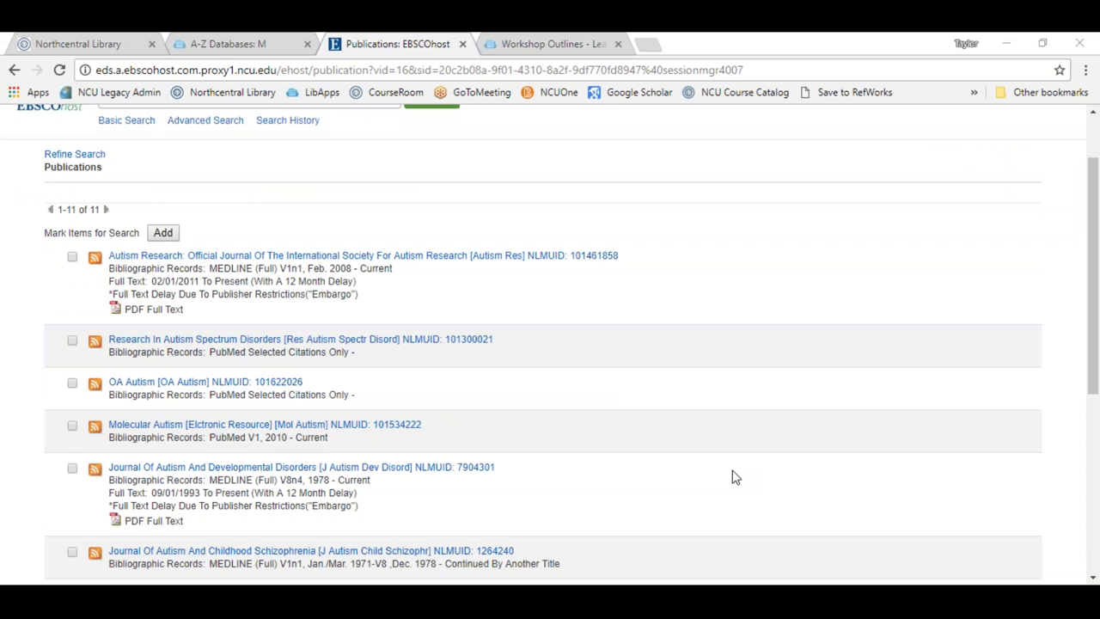
scroll(735, 477, down, 1)
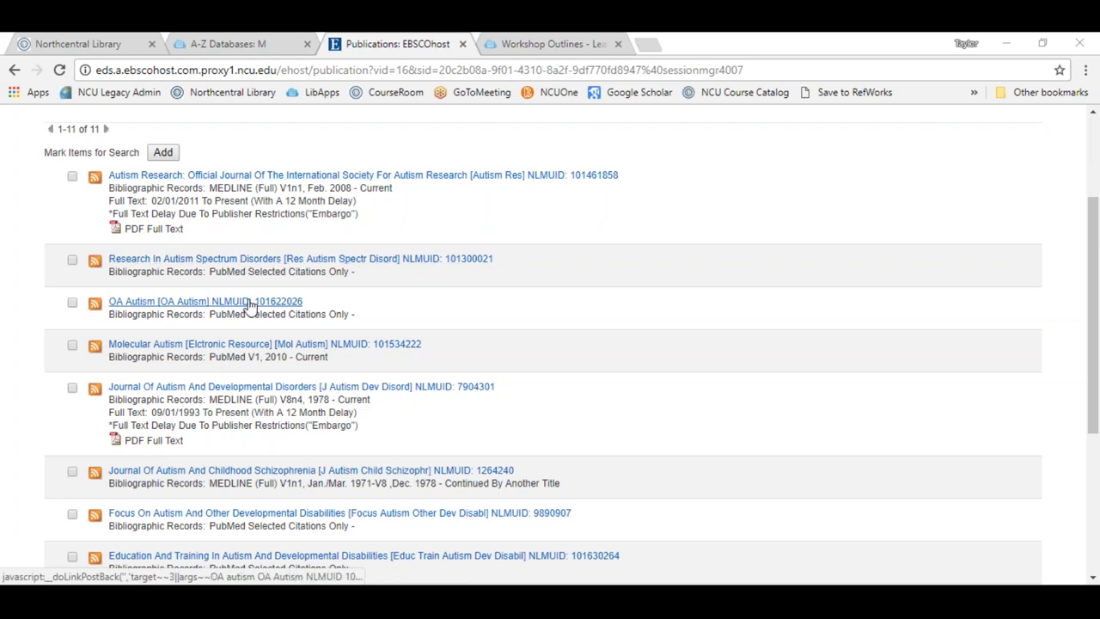
scroll(626, 442, down, 2)
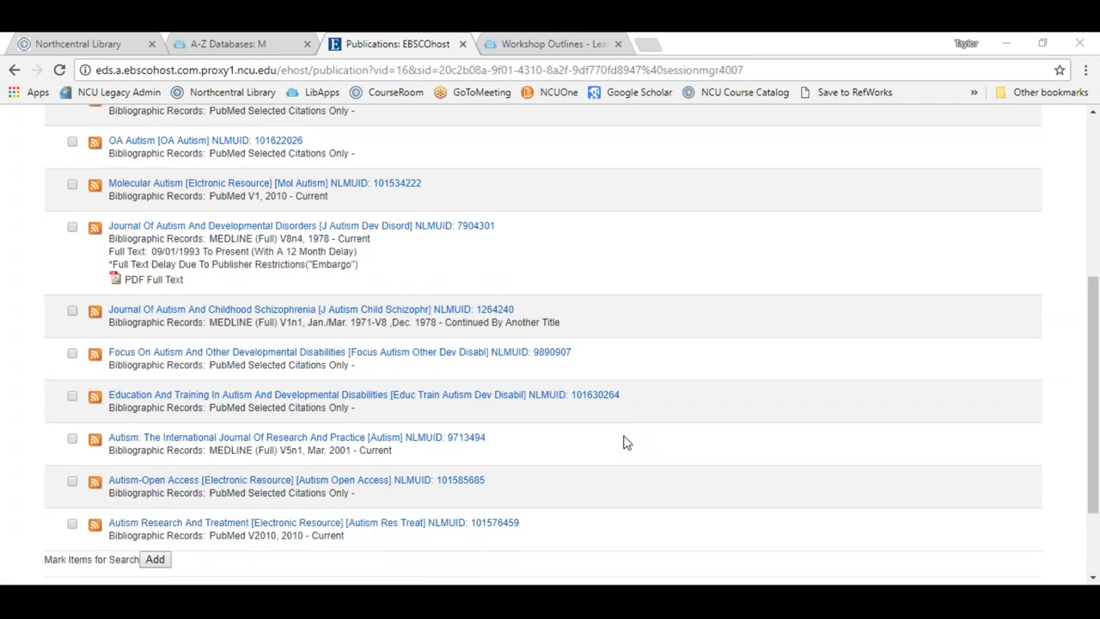
scroll(625, 445, up, 2)
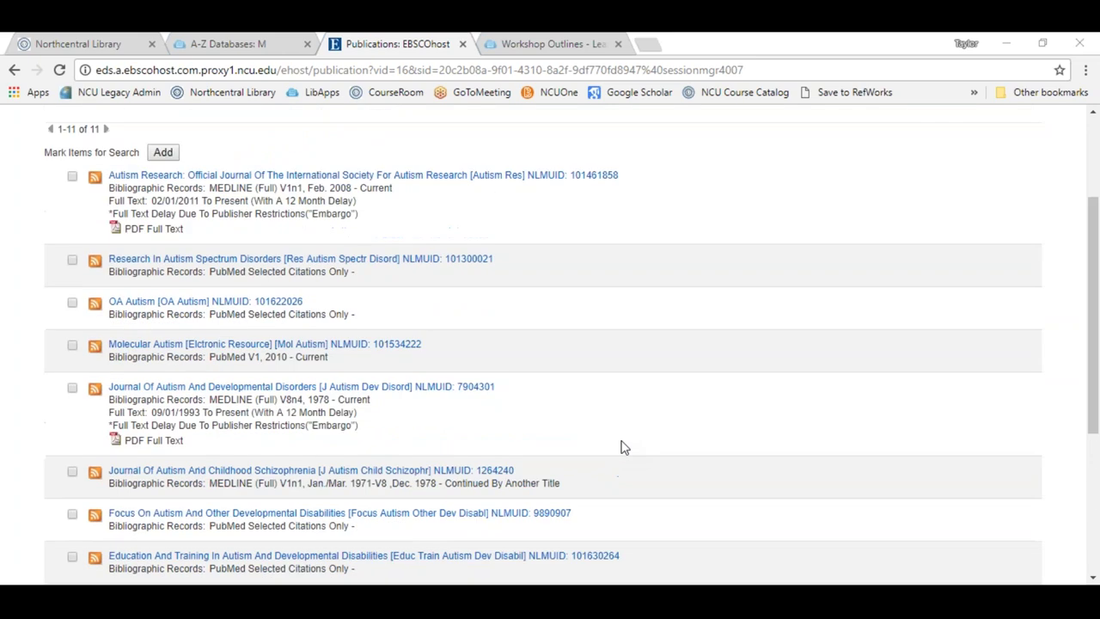
scroll(624, 447, up, 2)
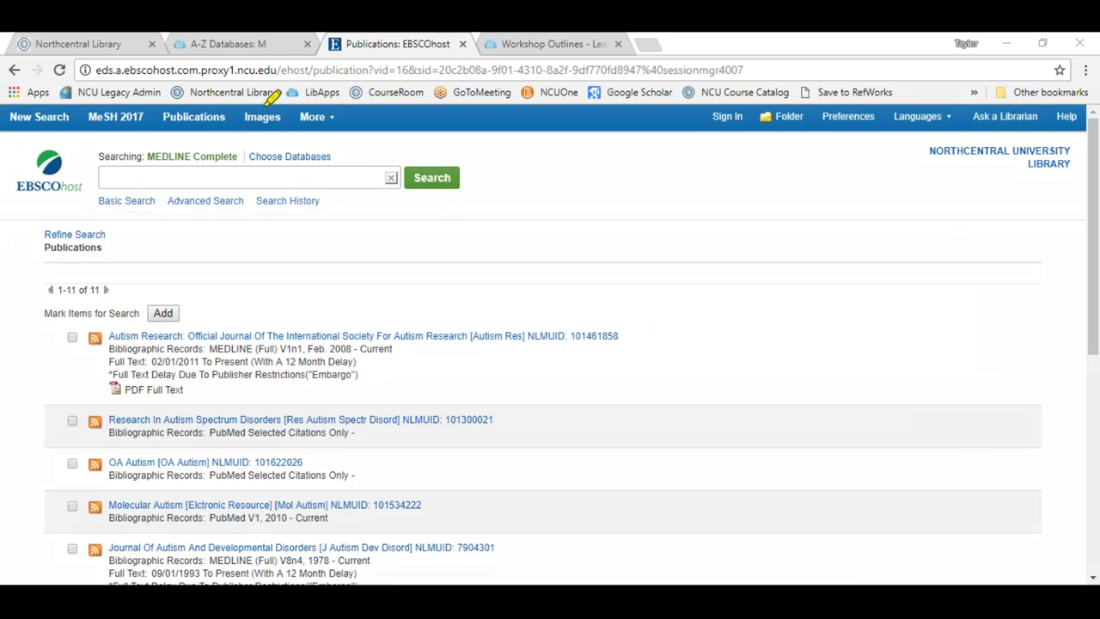
Step: Open the image search and search the Image Quick View Collection for the exact phrase "pet therapy"
mouse_move(258, 100)
mouse_down()
mouse_move(238, 116)
mouse_move(278, 105)
mouse_up()
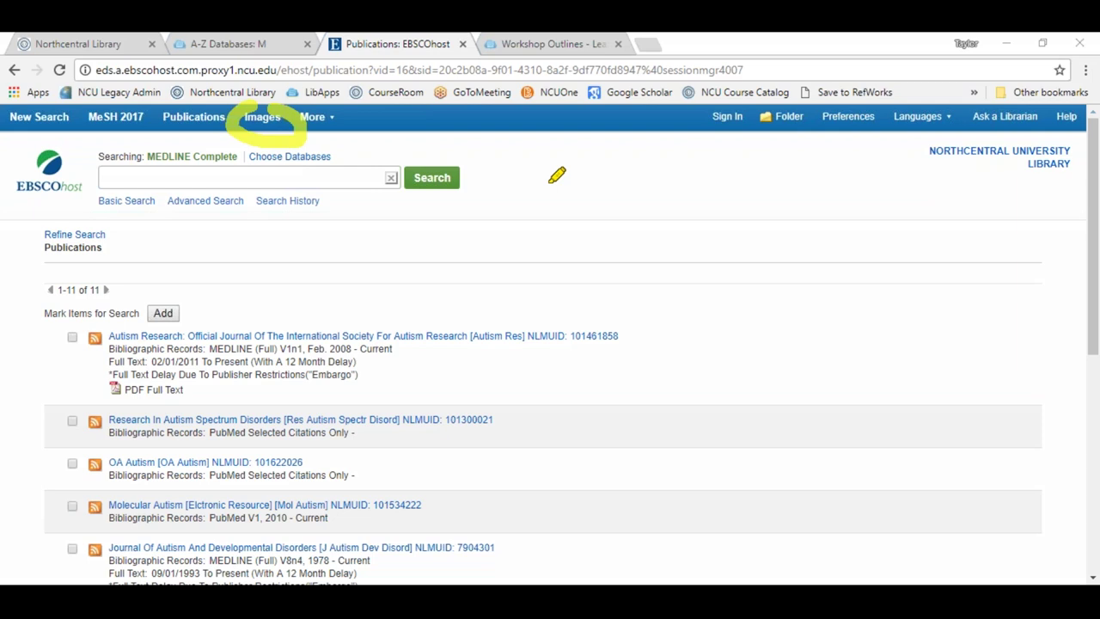
key(Escape)
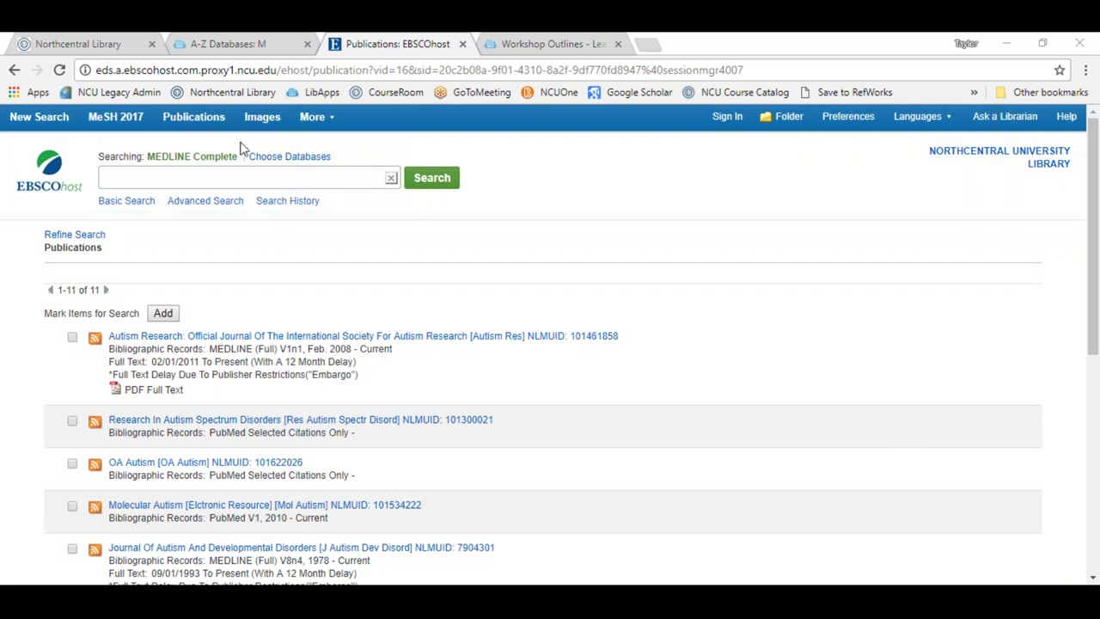
click(257, 118)
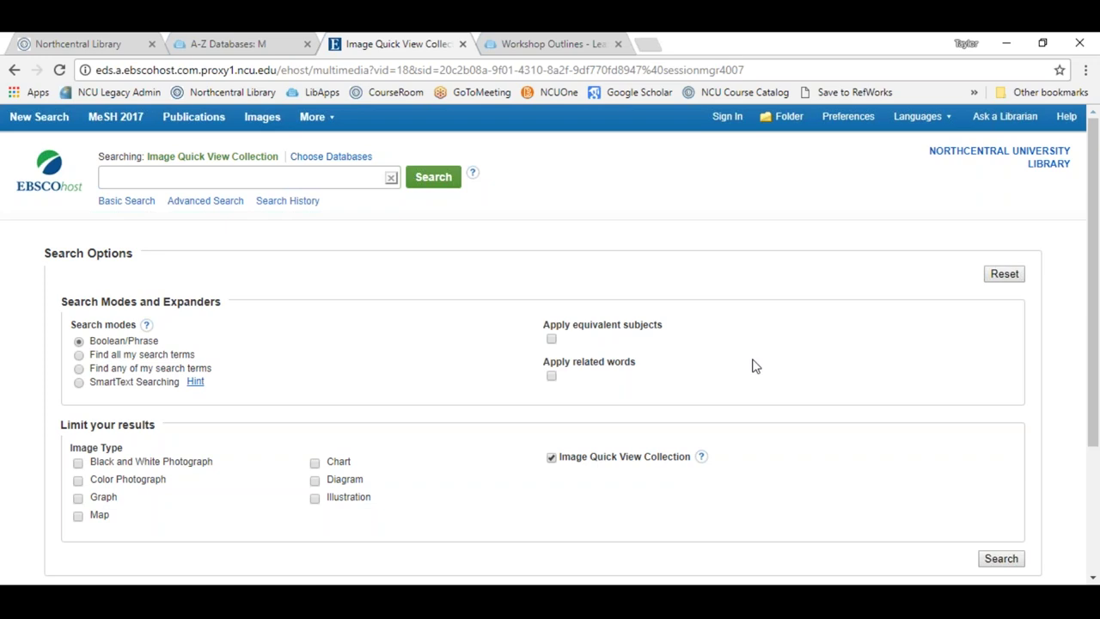
click(249, 179)
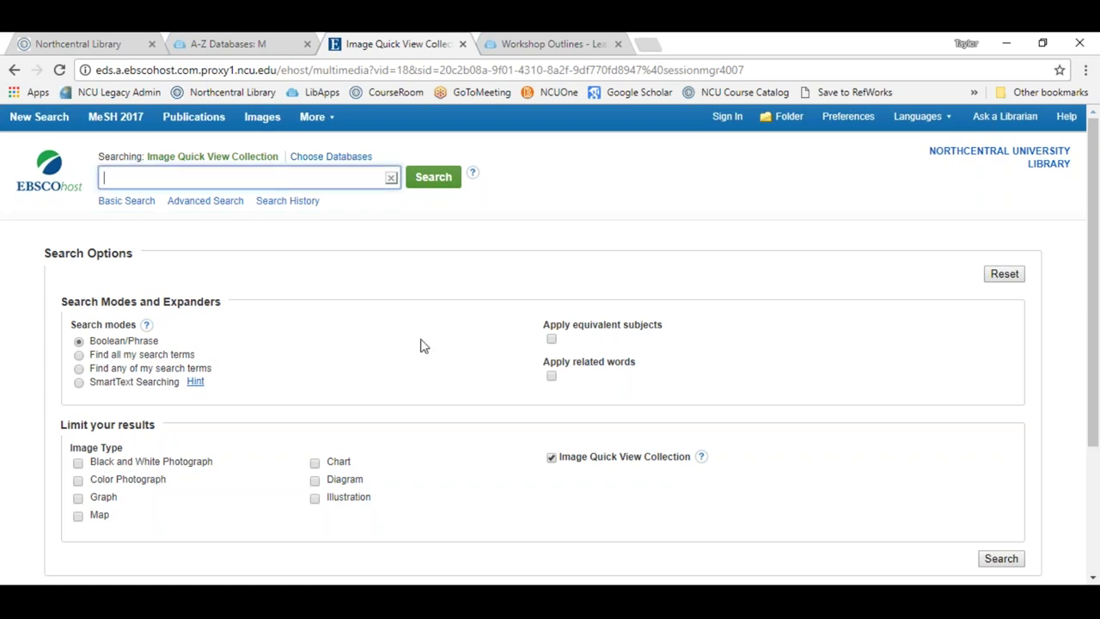
text(")
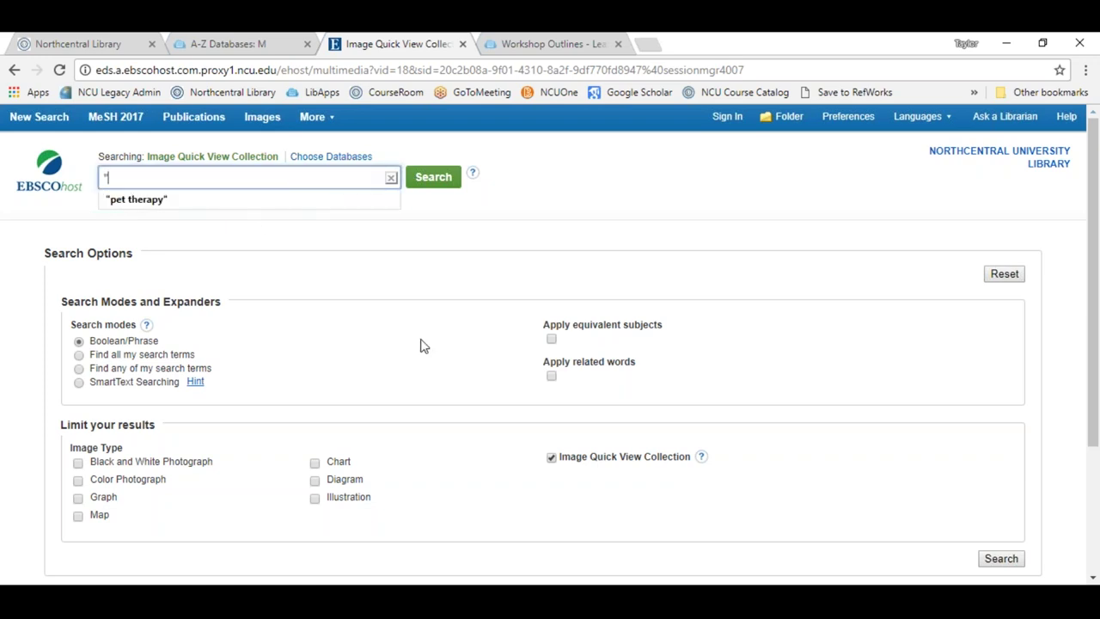
text(pet therapy")
click(428, 184)
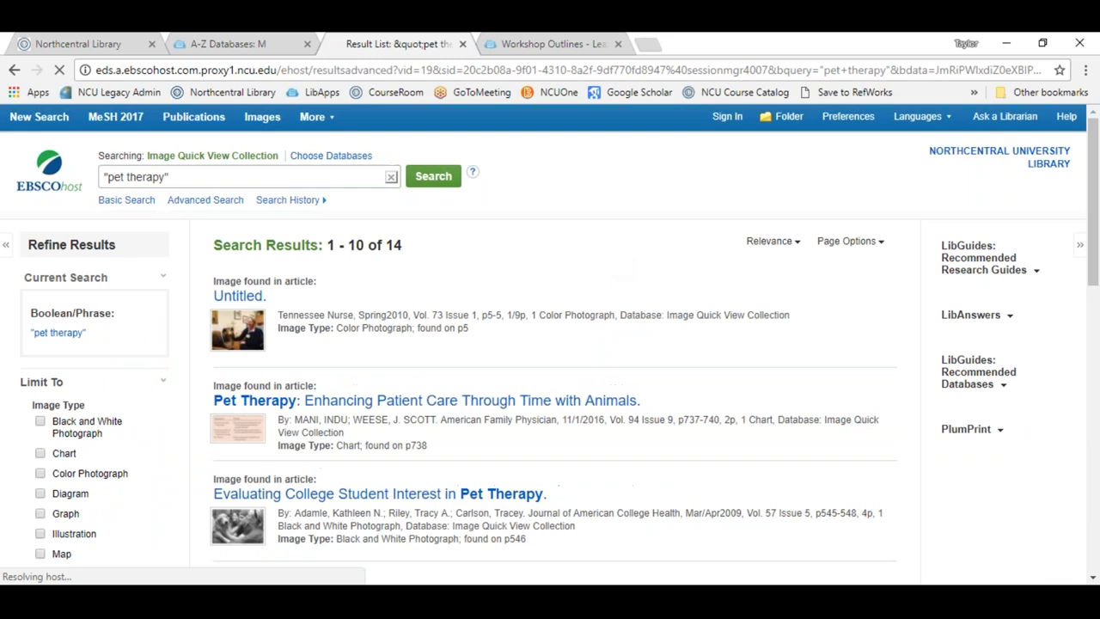
Step: Look through the "pet therapy" image results, checking the thumbnails, source articles and image types
scroll(663, 274, down, 1)
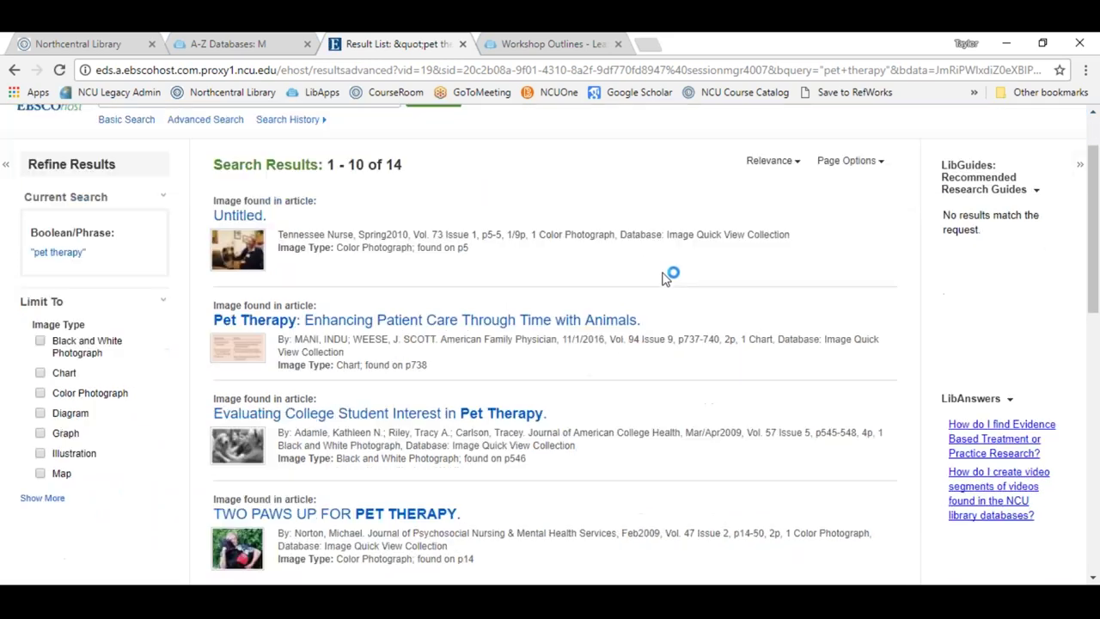
scroll(663, 274, down, 1)
scroll(553, 343, down, 1)
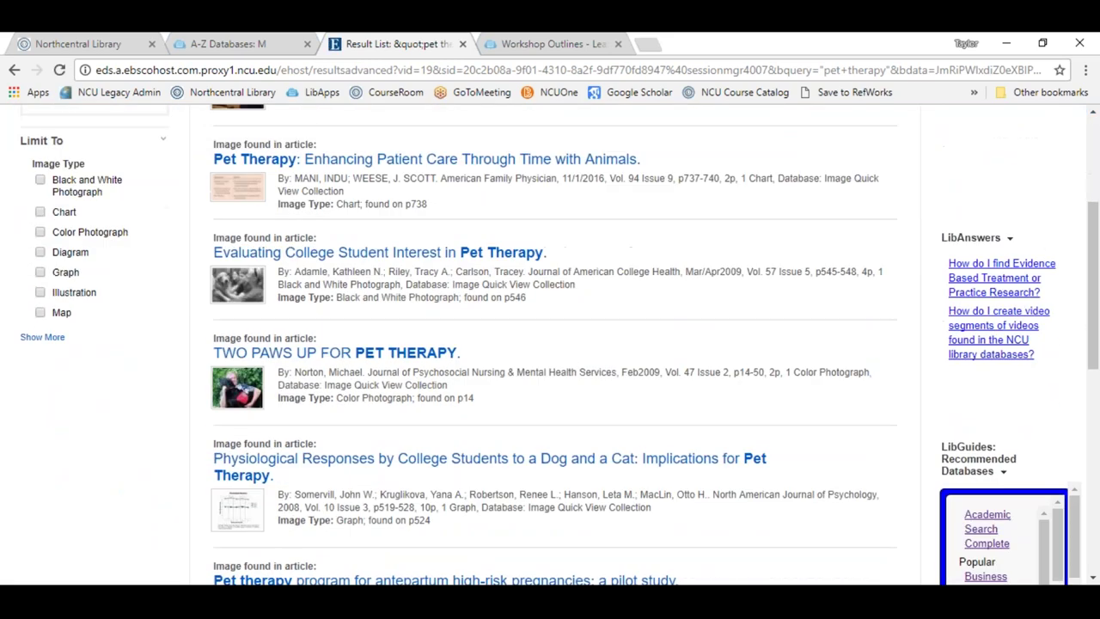
scroll(387, 275, down, 1)
scroll(387, 275, down, 1)
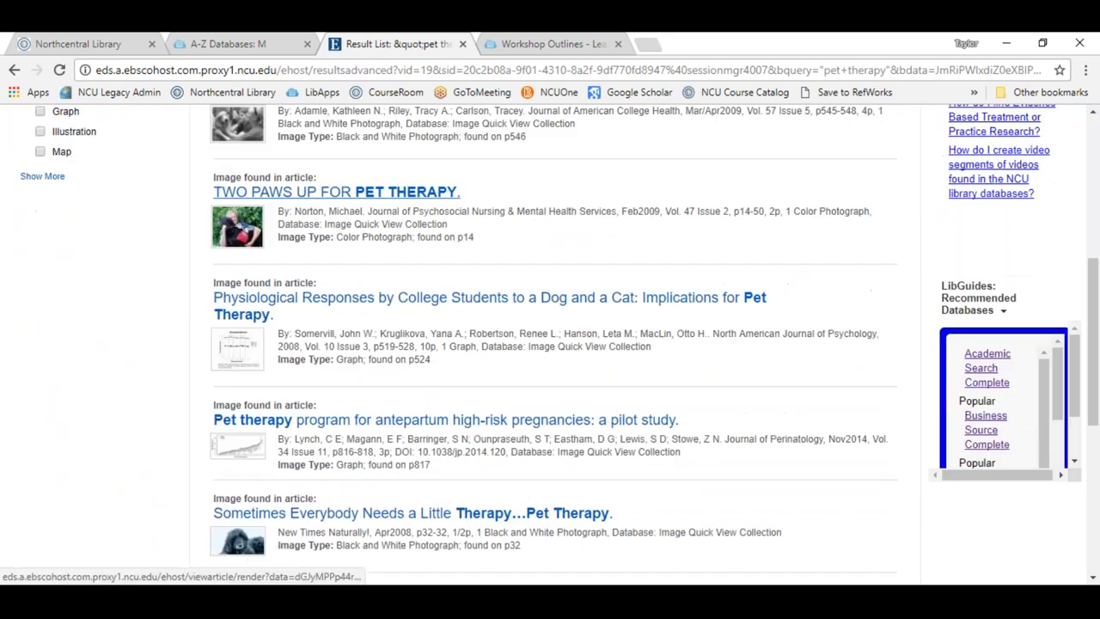
scroll(672, 284, down, 1)
scroll(672, 283, down, 2)
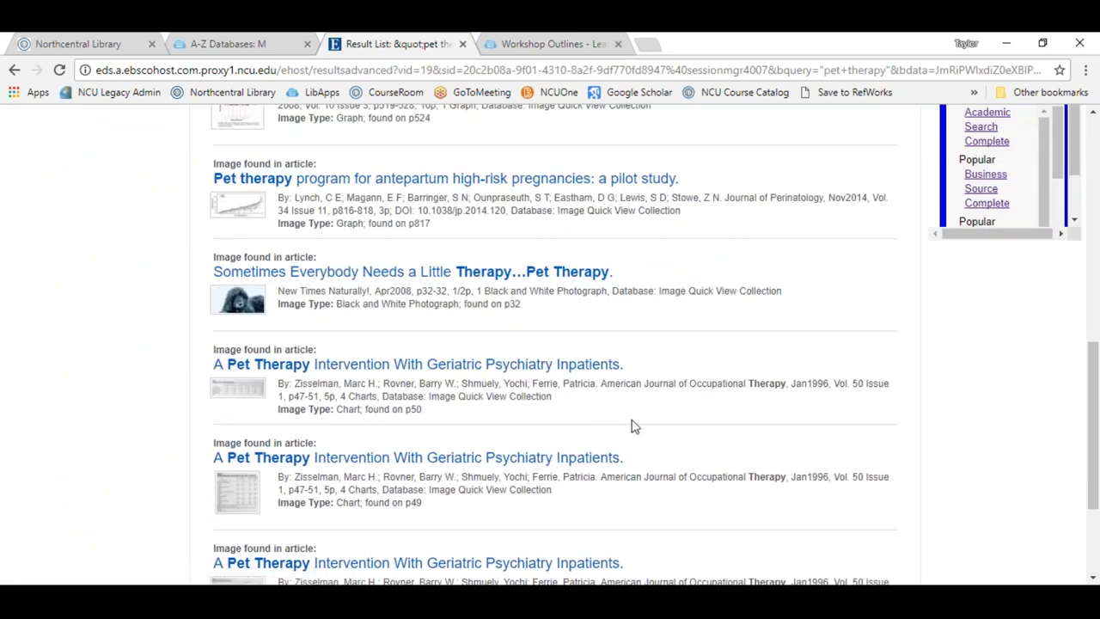
Step: Leave the "pet therapy" image results, filter the A-Z databases list to the letter C and open CINAHL Complete
scroll(632, 426, down, 1)
scroll(632, 425, up, 5)
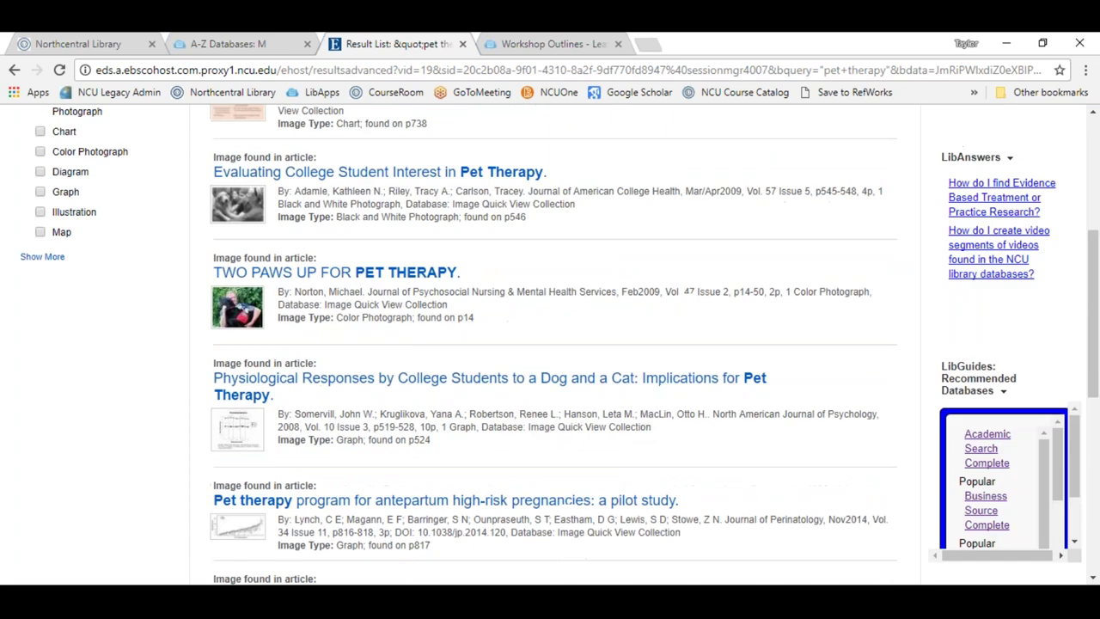
scroll(633, 421, up, 2)
scroll(633, 419, up, 1)
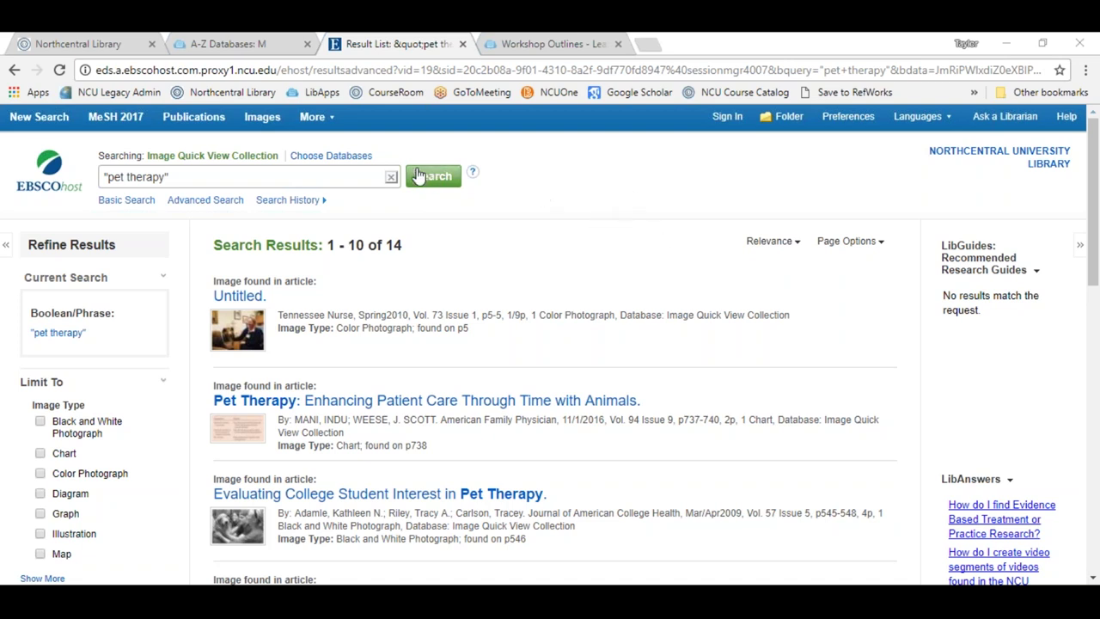
click(234, 41)
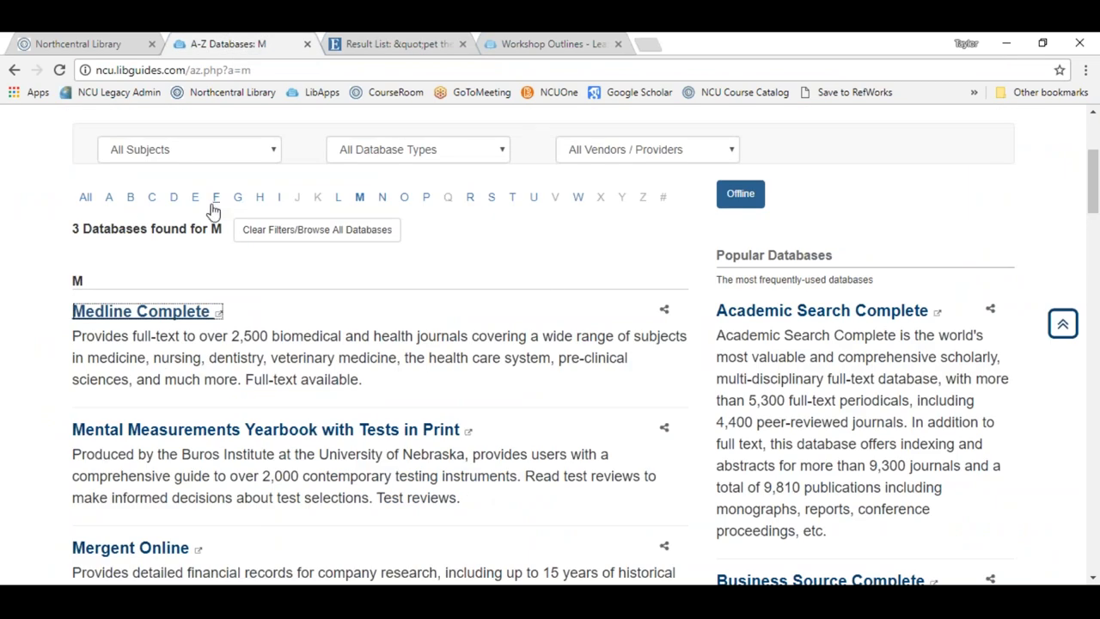
click(153, 200)
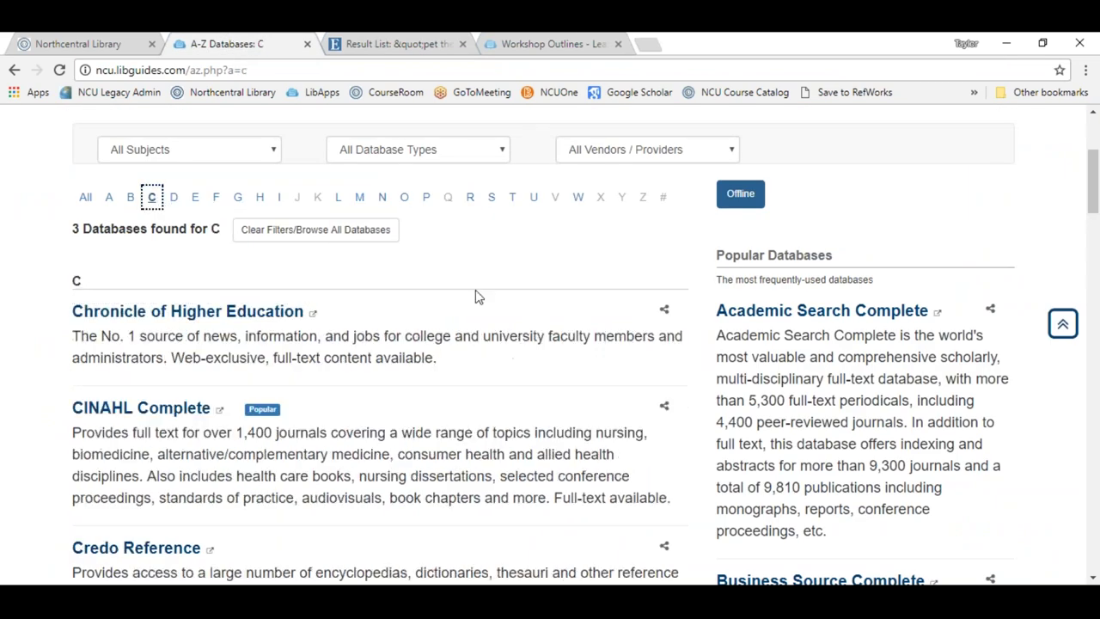
scroll(476, 292, down, 1)
click(121, 328)
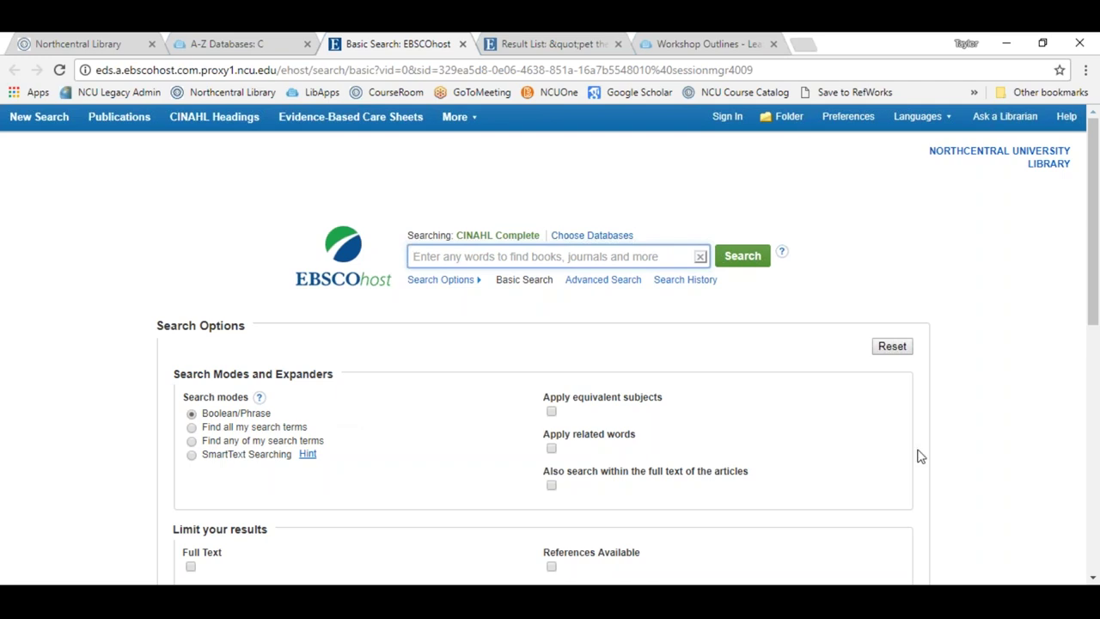
Step: Circle the CINAHL Headings link with the yellow highlighter, clear the mark and open the CINAHL Headings page
key(ctrl+2)
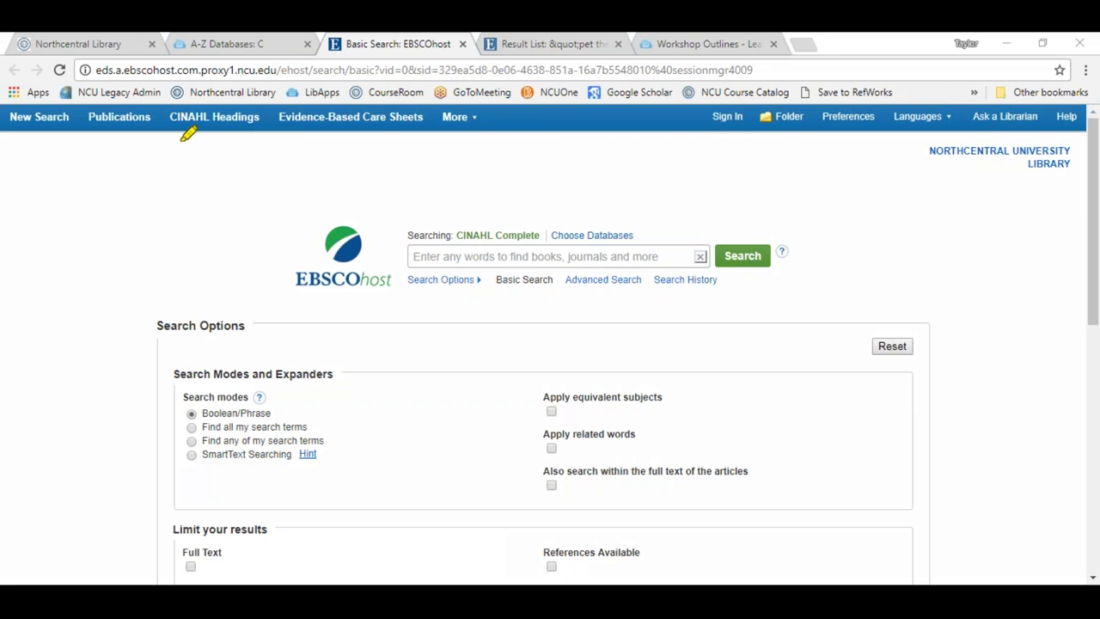
mouse_move(150, 152)
mouse_down()
mouse_move(296, 136)
mouse_move(125, 136)
mouse_move(146, 107)
mouse_up()
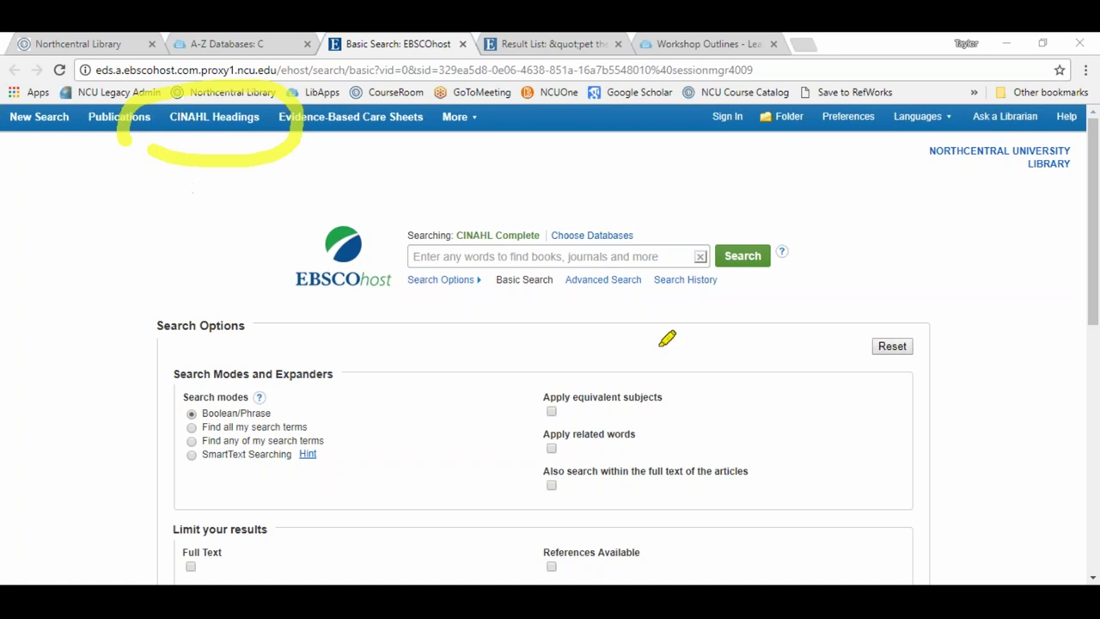
key(Escape)
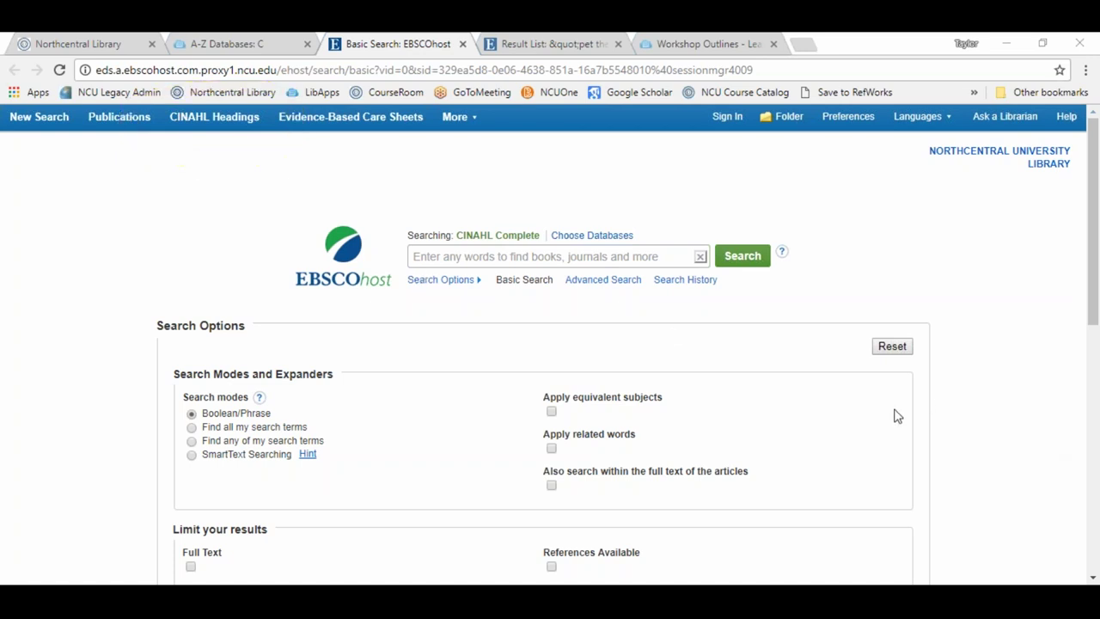
click(214, 117)
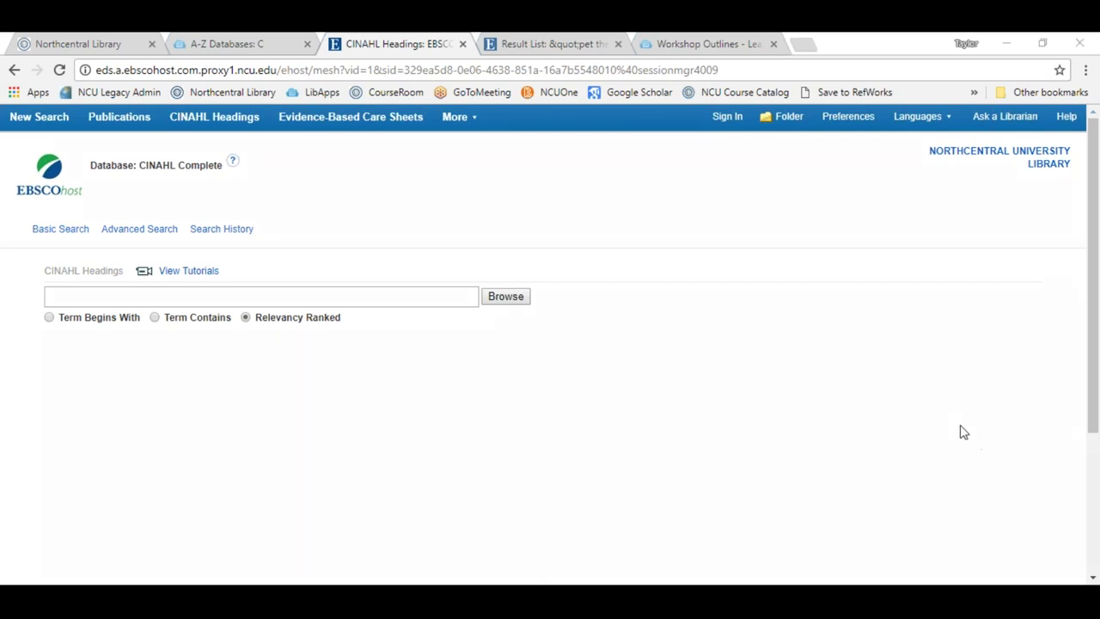
Step: Open the Evidence-Based Care Sheets and browse their subjects for "end of life care"
drag(283, 135, 375, 88)
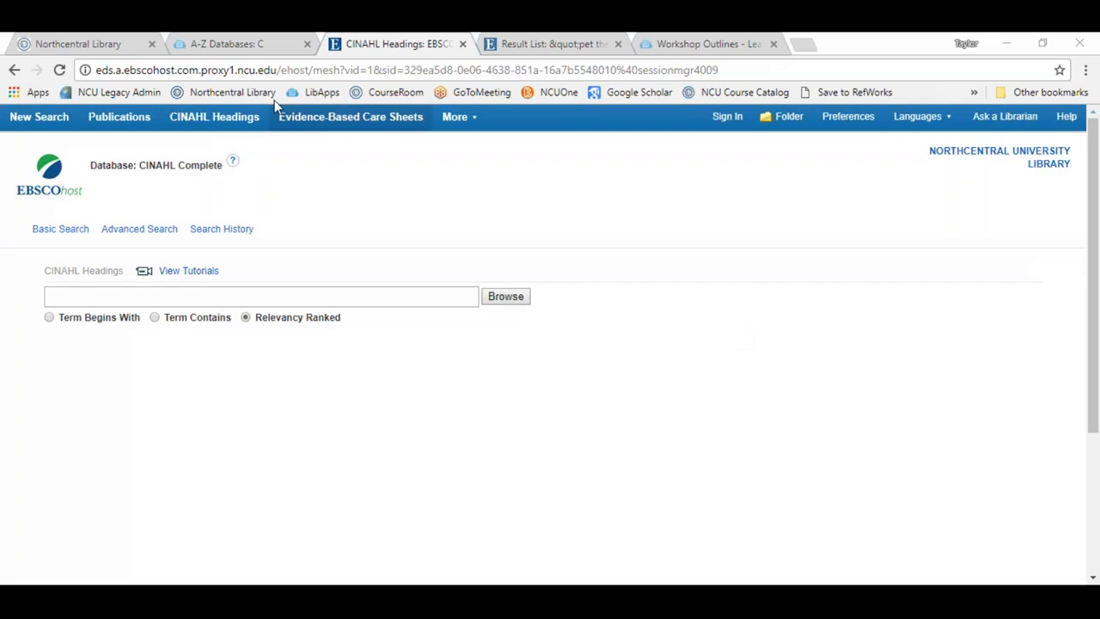
click(350, 117)
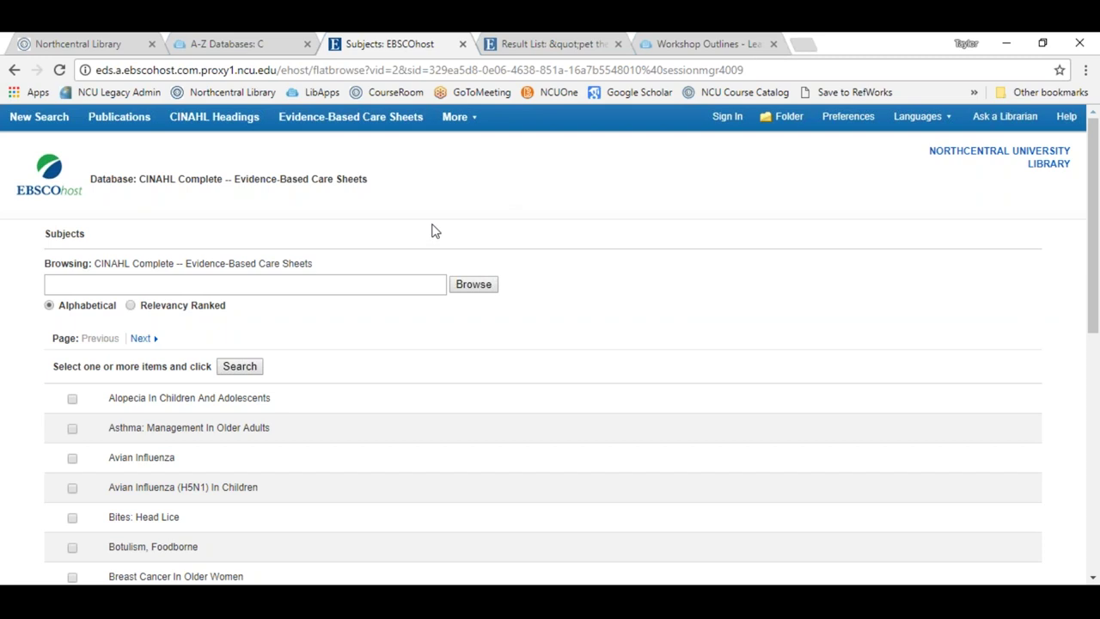
click(115, 286)
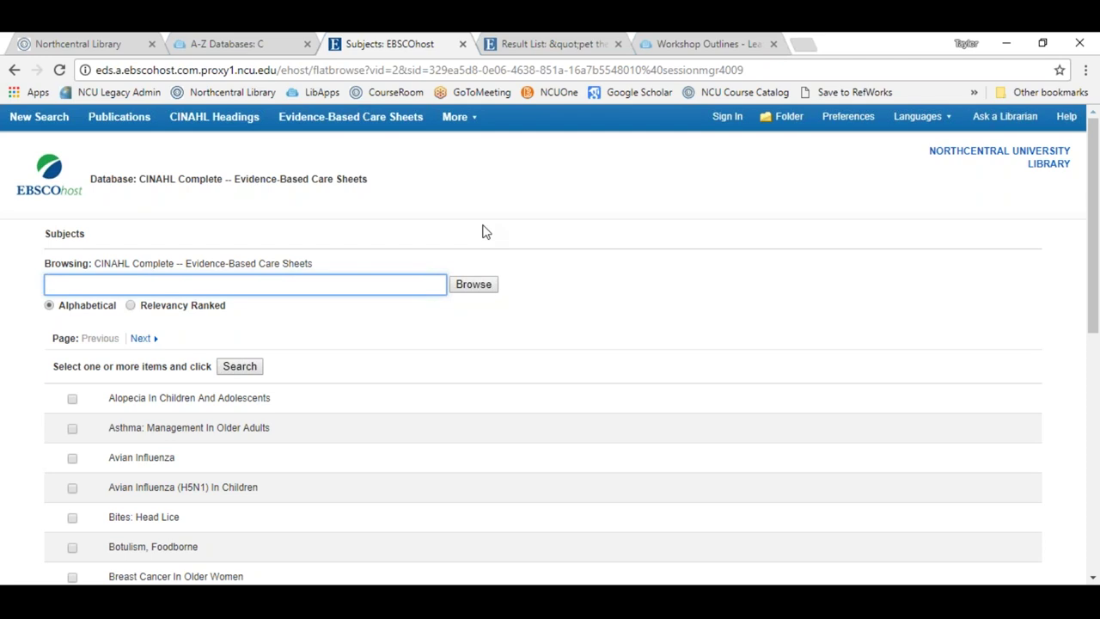
text(end of life)
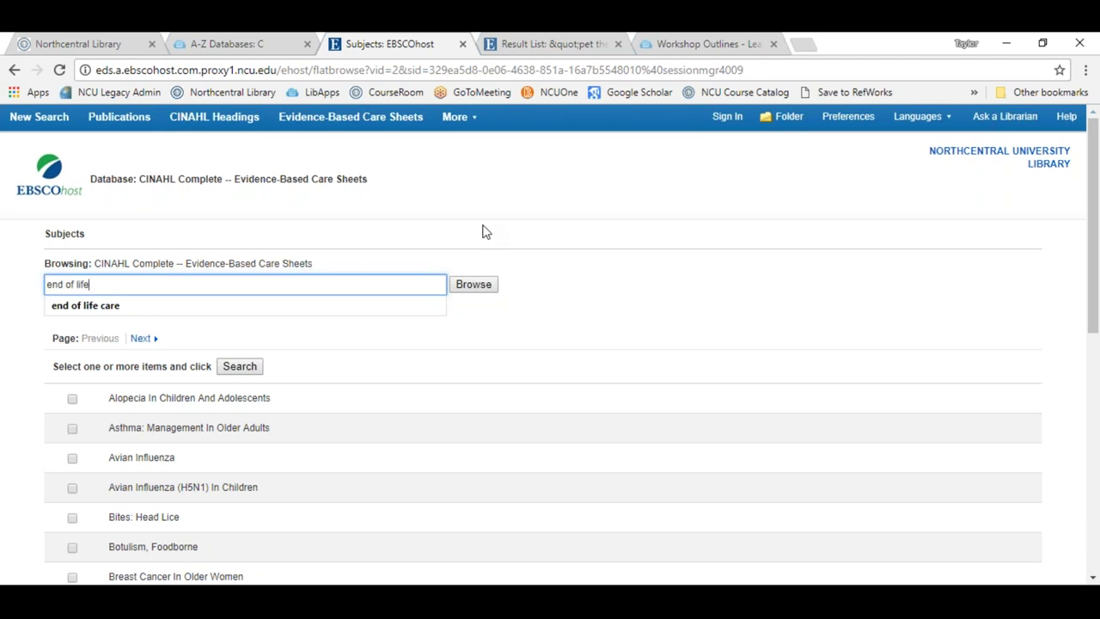
text( care)
click(478, 285)
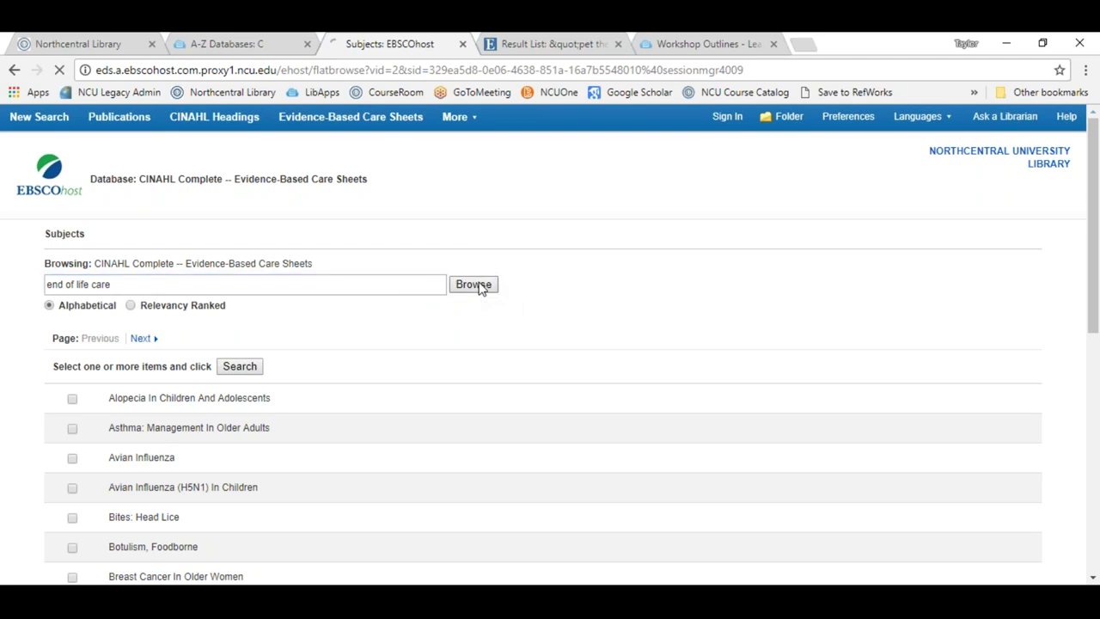
scroll(656, 249, down, 1)
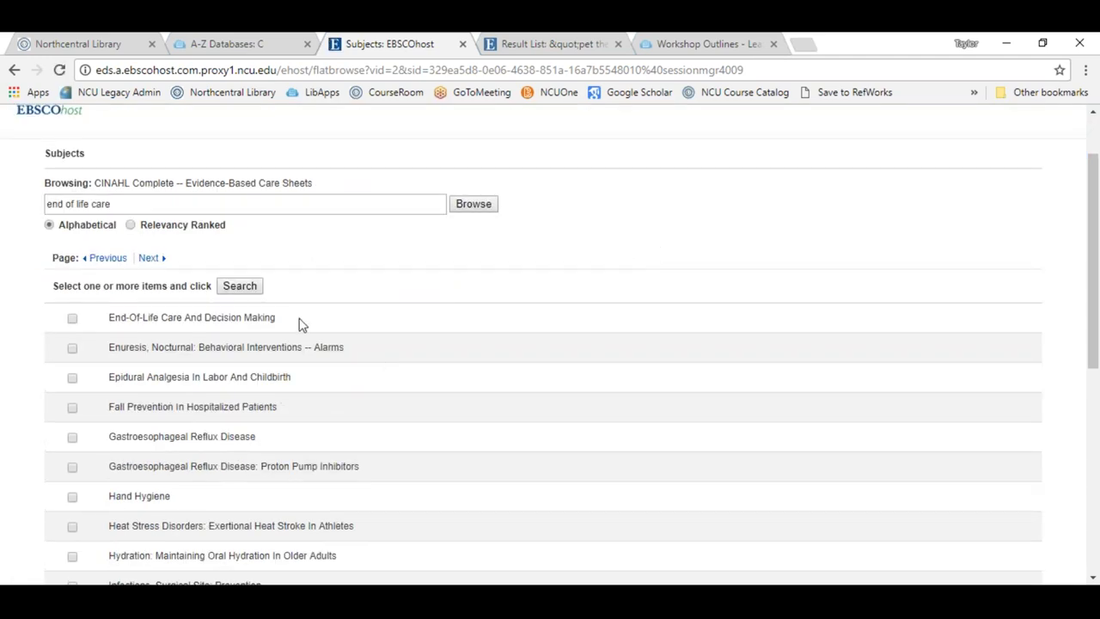
Step: Search for the selected subject "End-Of-Life Care And Decision Making" and open the PDF full text of its care sheet
drag(283, 319, 108, 317)
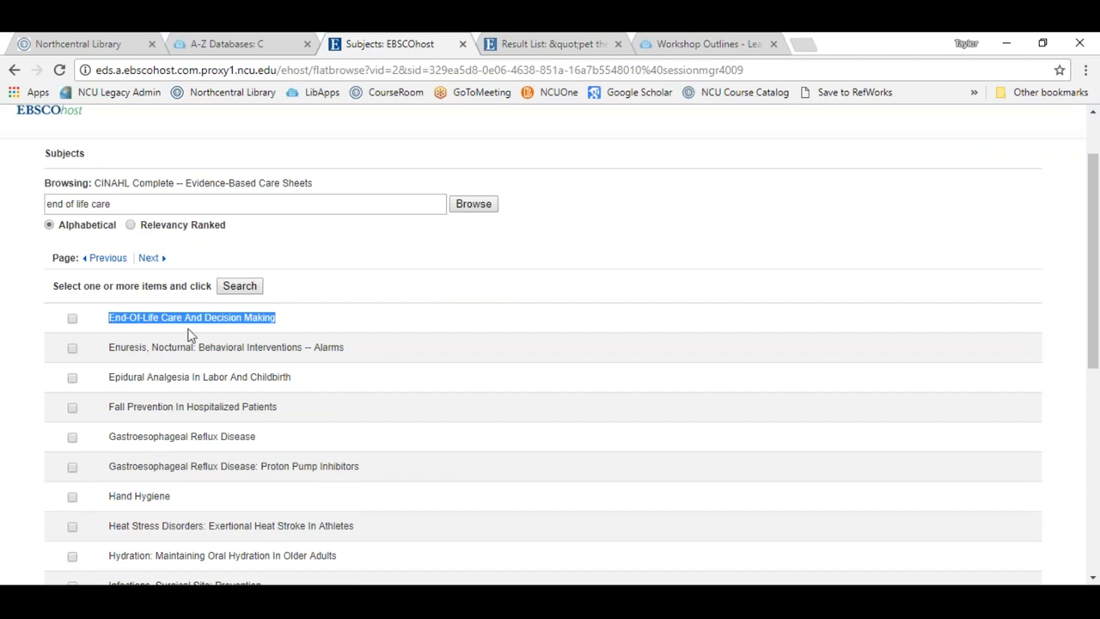
click(72, 318)
mouse_move(262, 262)
mouse_down()
mouse_move(211, 265)
mouse_move(275, 280)
mouse_move(259, 261)
mouse_up()
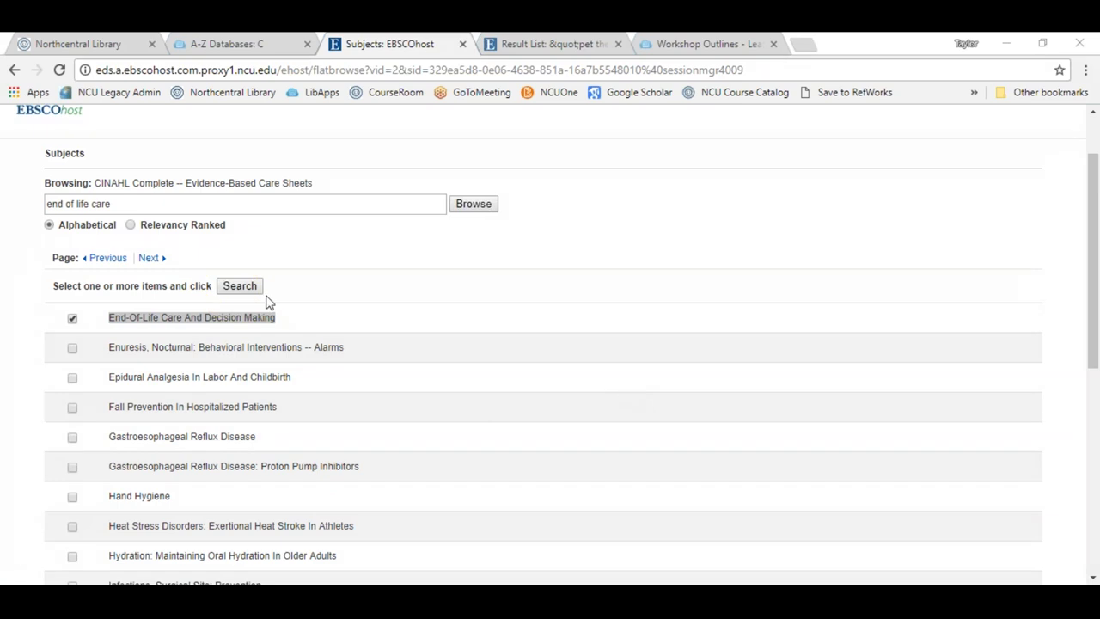
click(239, 287)
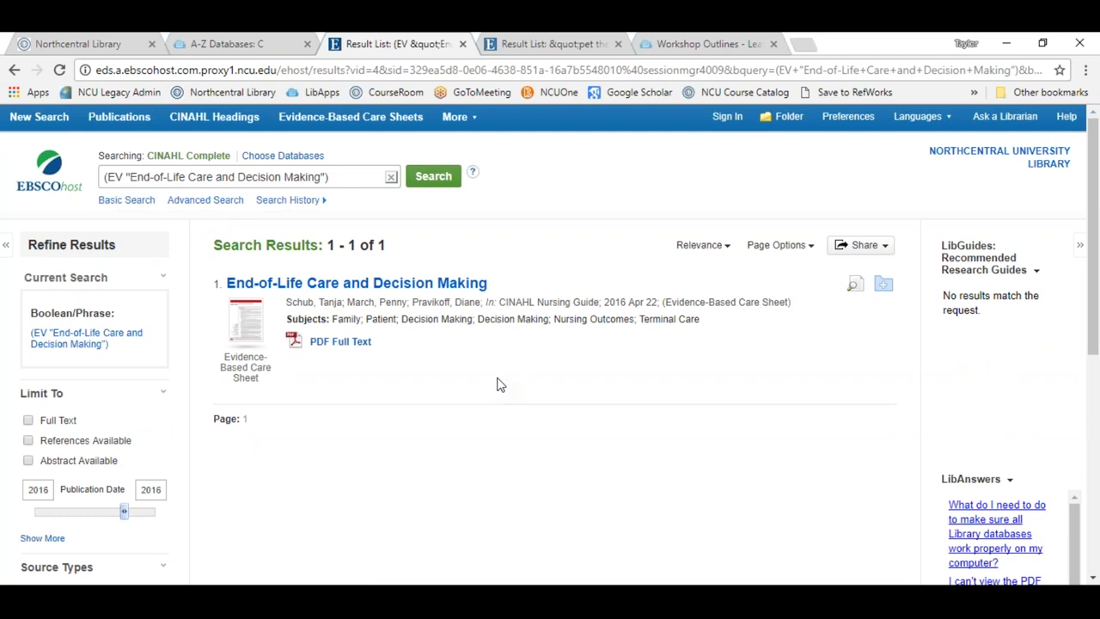
click(340, 342)
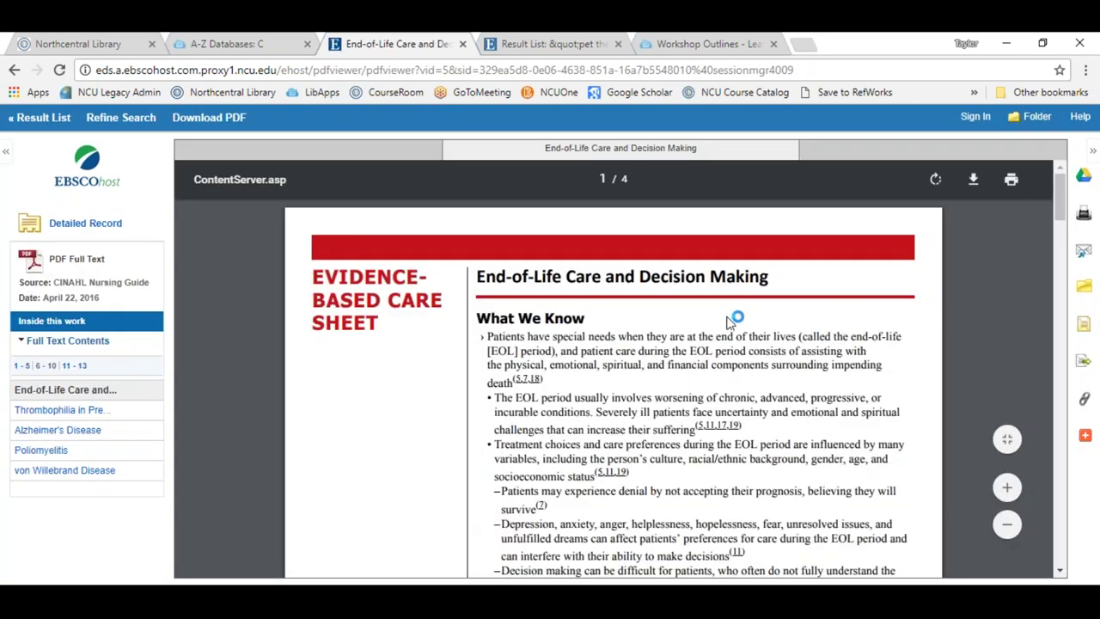
Step: Look through the care sheet's What We Know, What We Can Do, Coding Matrix and References sections, and return to the result list
scroll(718, 329, down, 8)
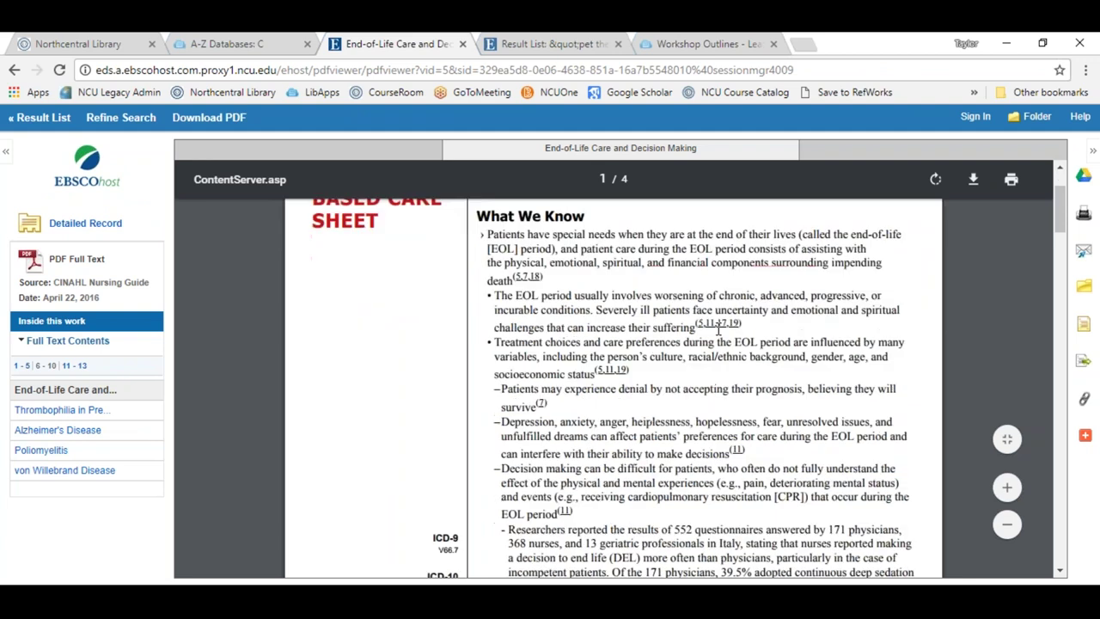
scroll(718, 329, down, 10)
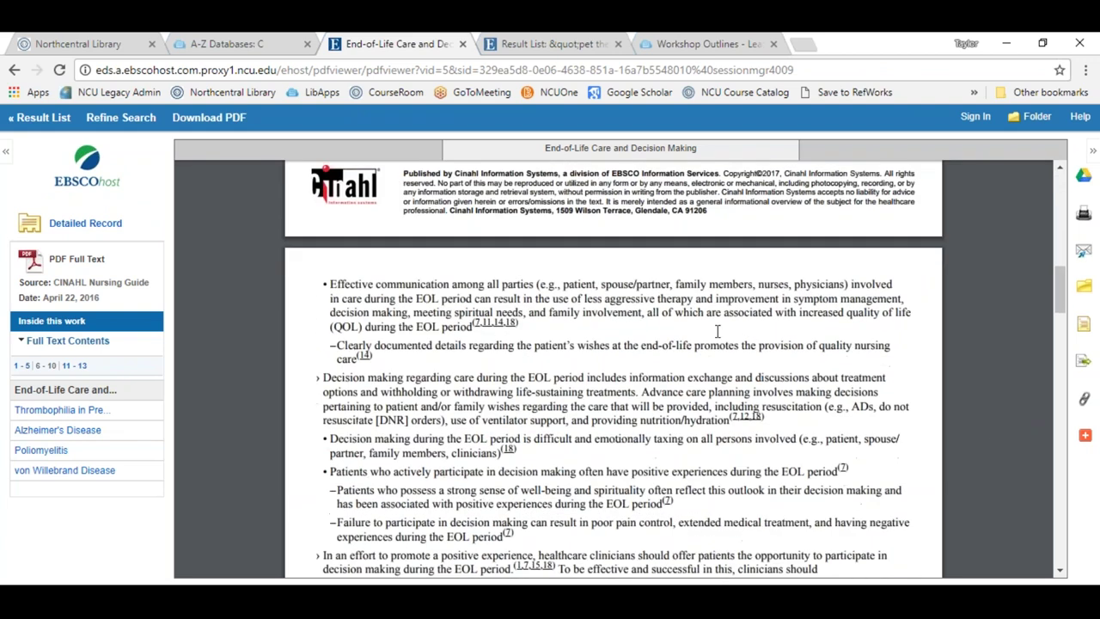
scroll(717, 331, down, 8)
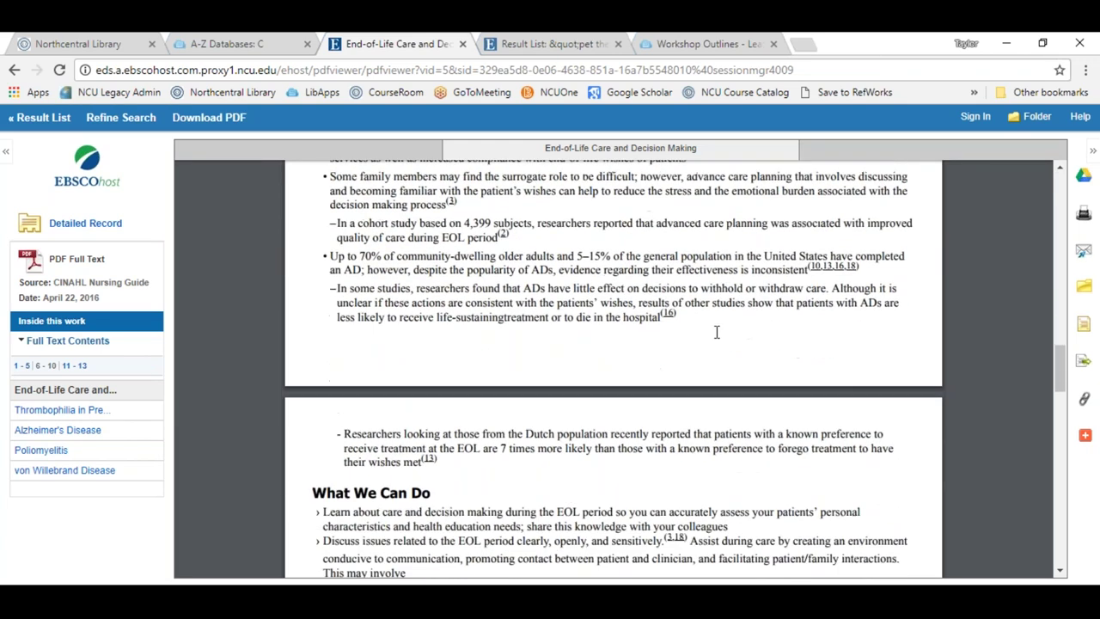
scroll(717, 331, down, 8)
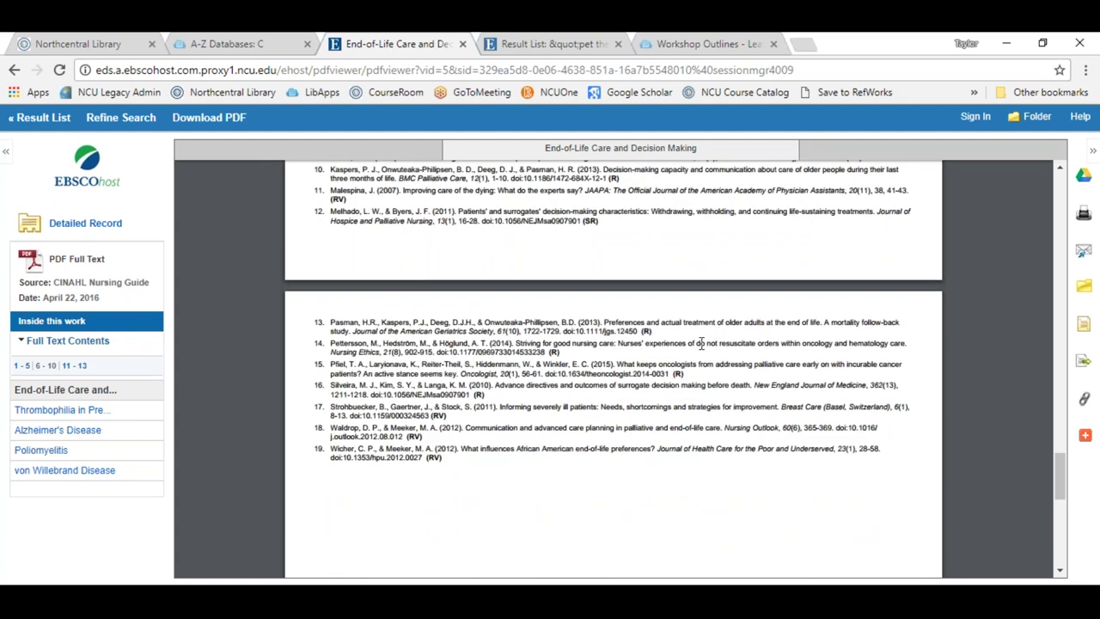
scroll(701, 344, up, 3)
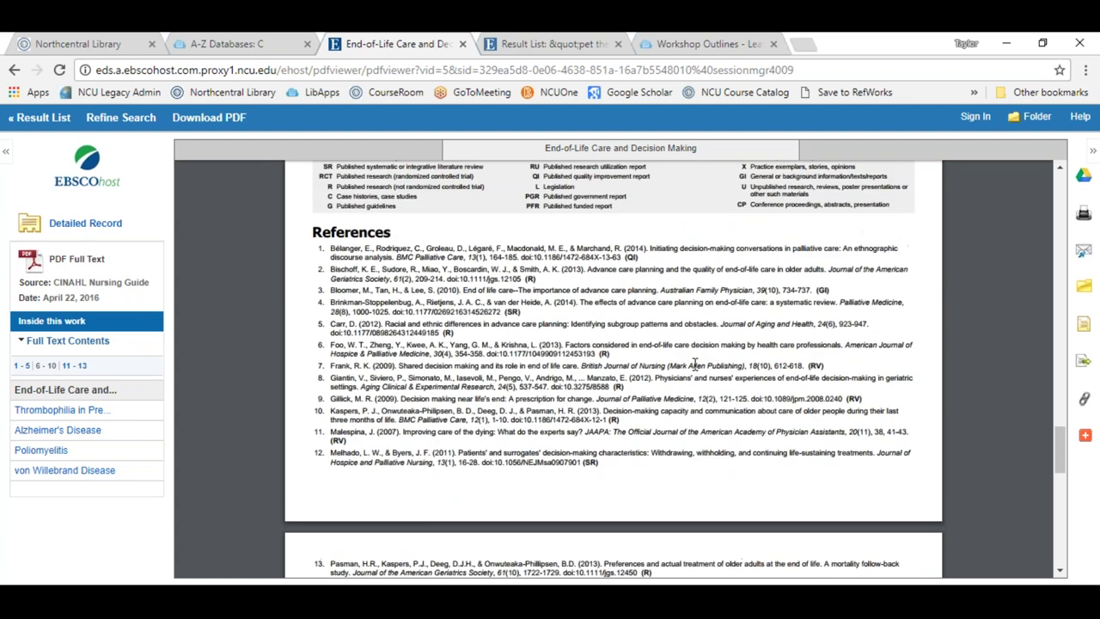
scroll(696, 366, up, 2)
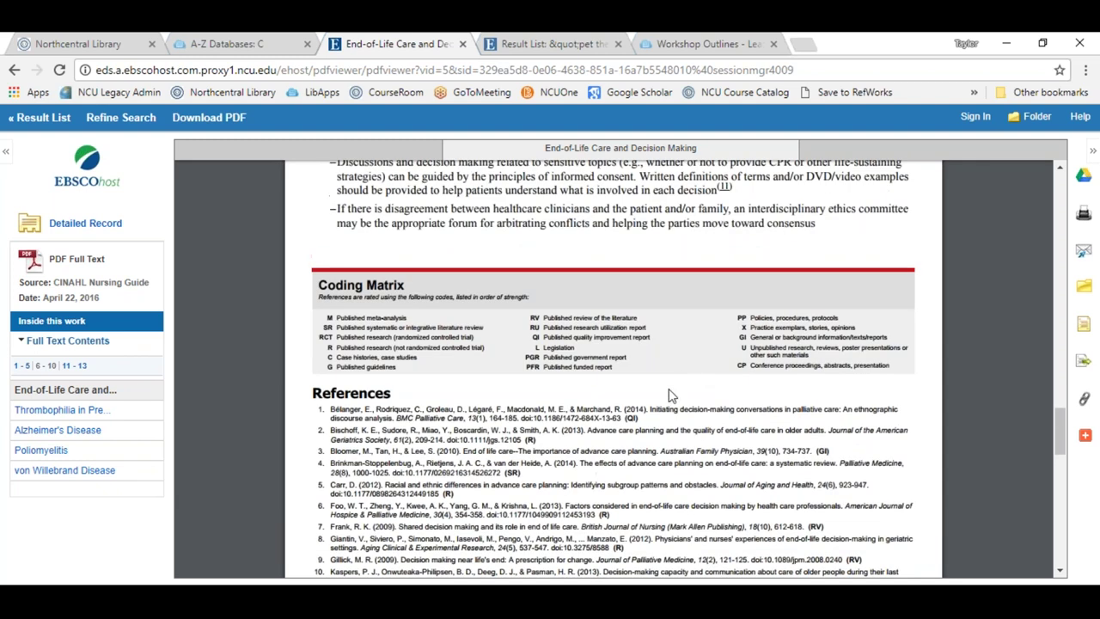
scroll(662, 396, up, 4)
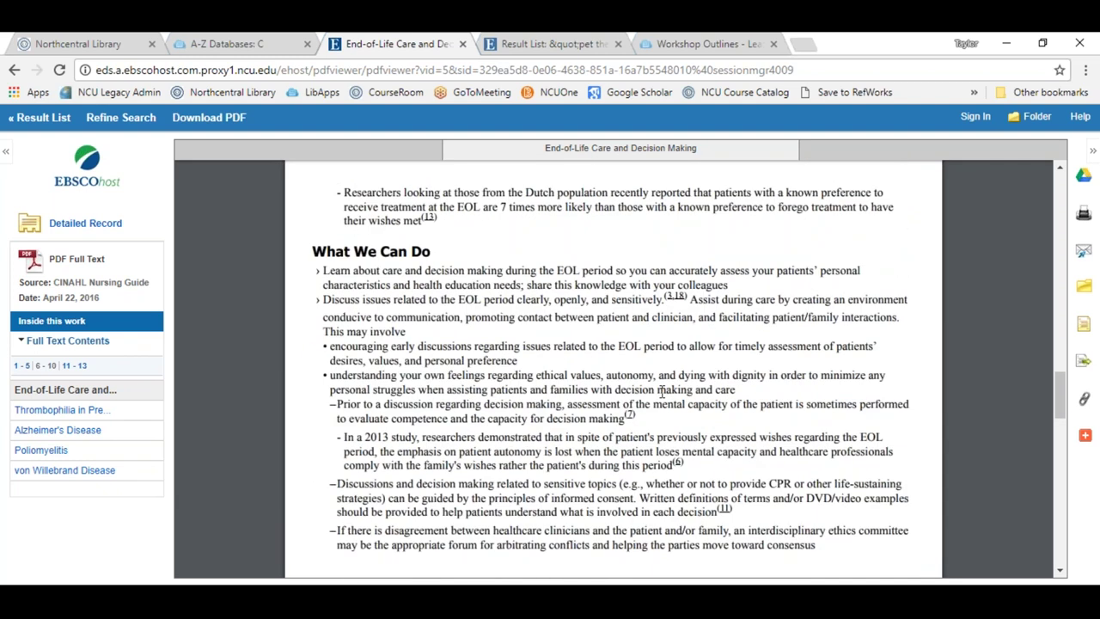
scroll(662, 393, up, 8)
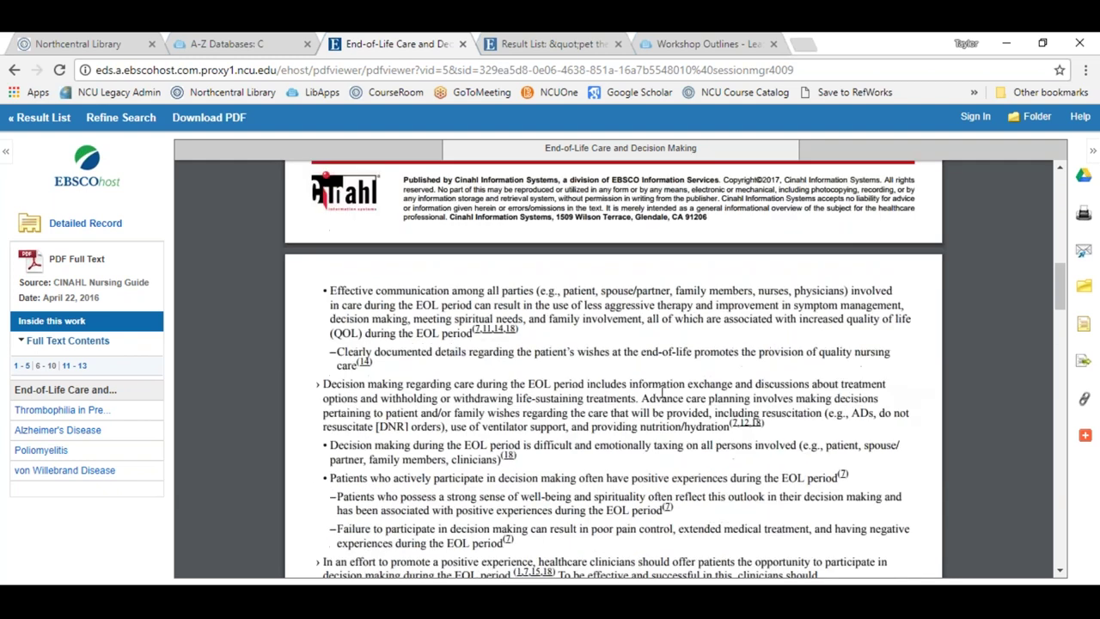
scroll(661, 394, up, 1)
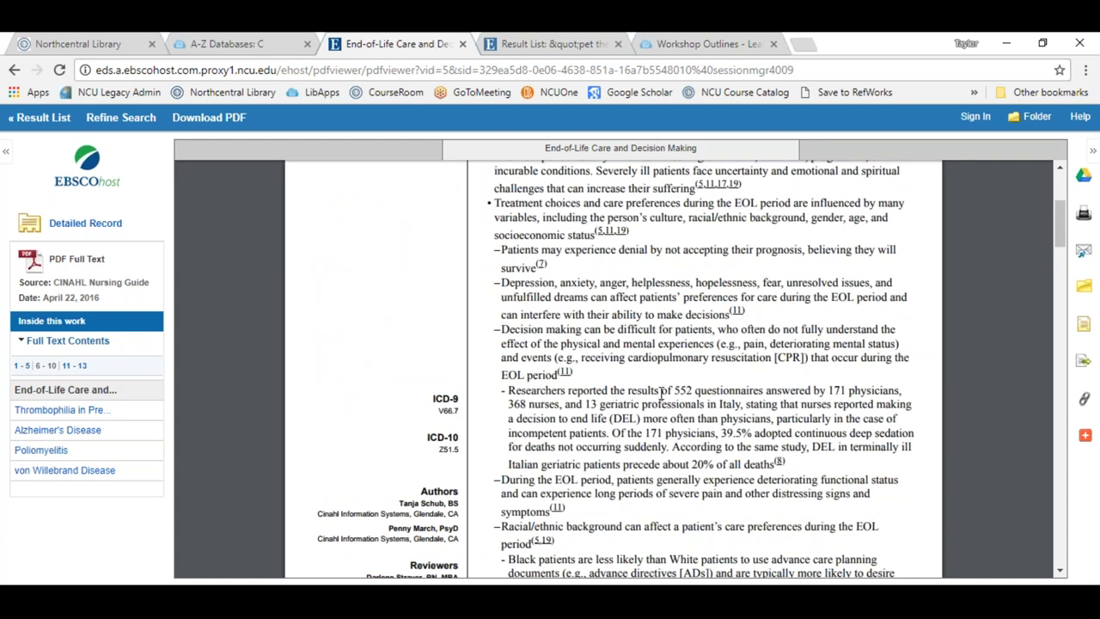
scroll(662, 393, up, 3)
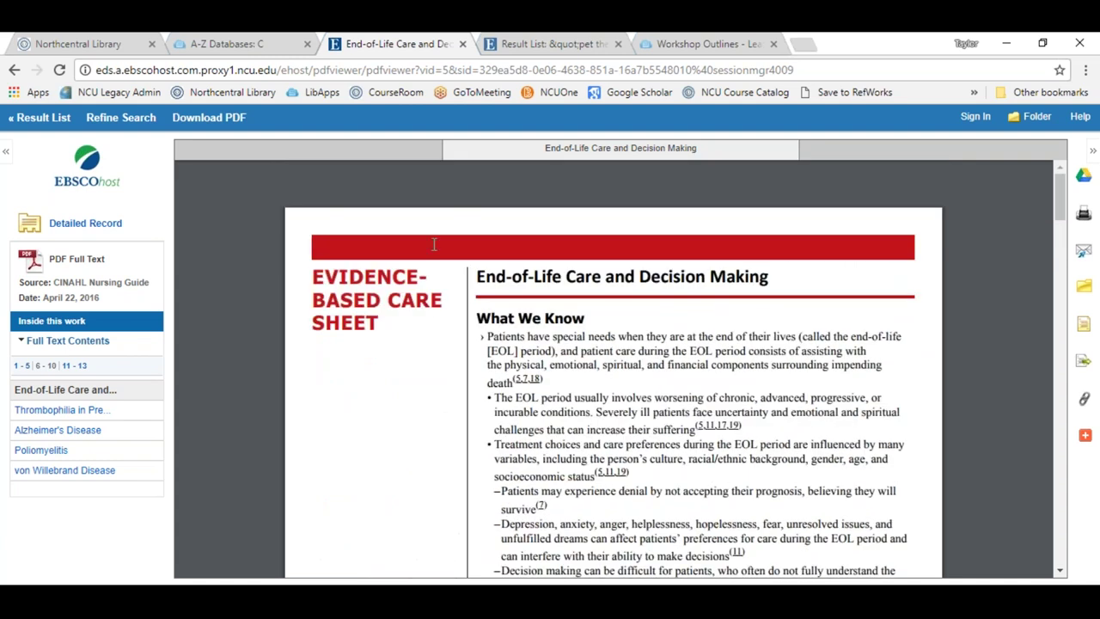
click(39, 118)
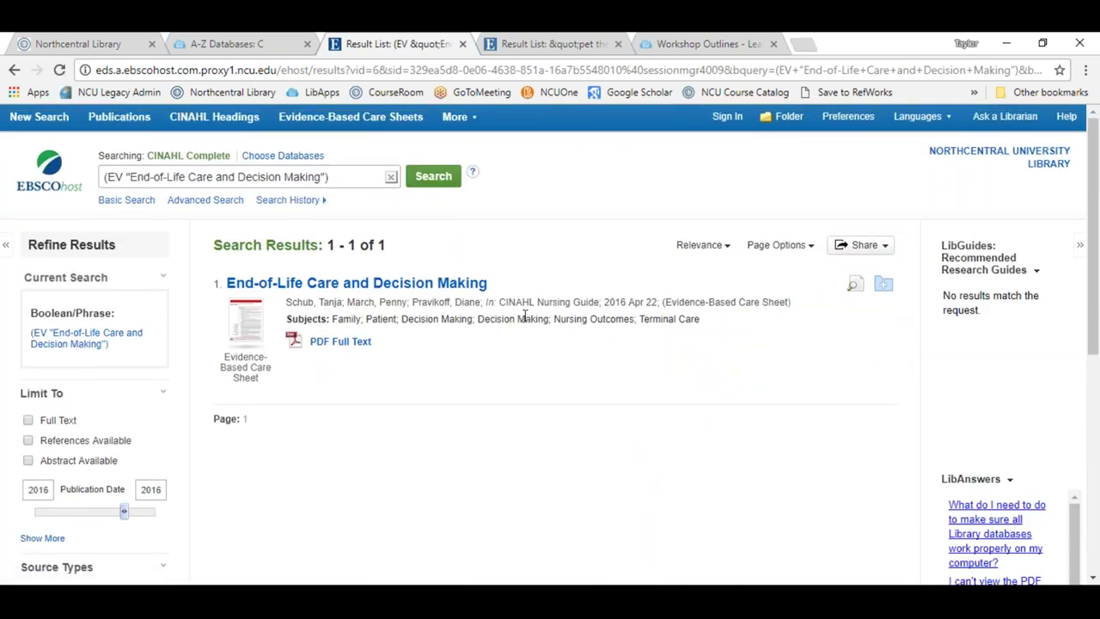
Step: Browse the CINAHL Complete Quick Lessons for "altitude sickness" and run a search on the Altitude Sickness subject
mouse_move(464, 121)
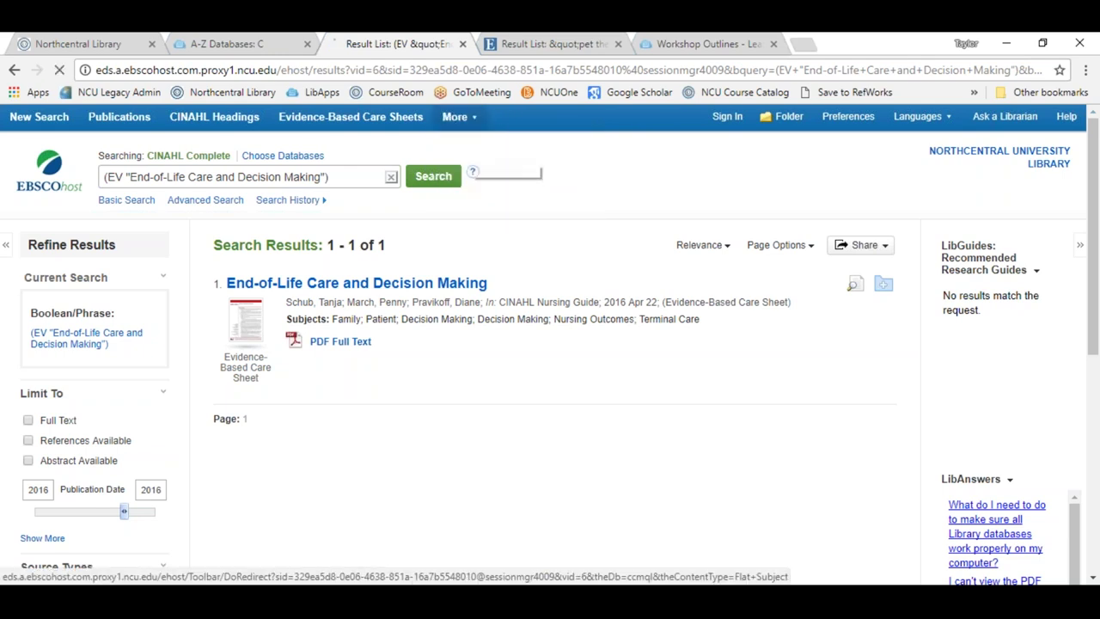
click(464, 164)
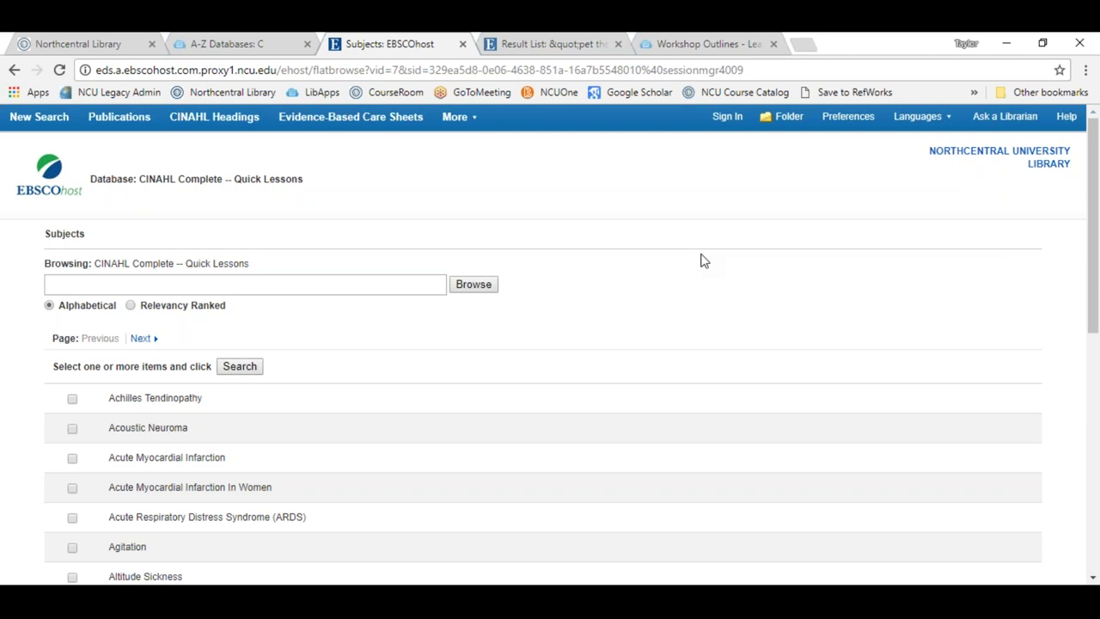
click(108, 284)
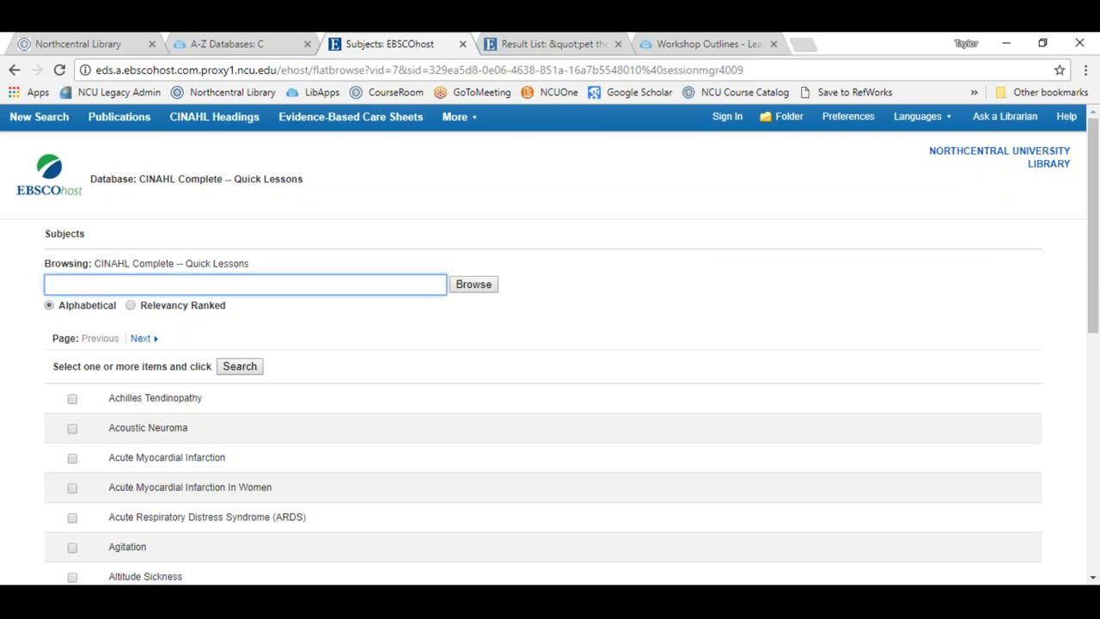
text(altitide)
key(BackSpace)
key(BackSpace)
text(ude sickness)
key(Return)
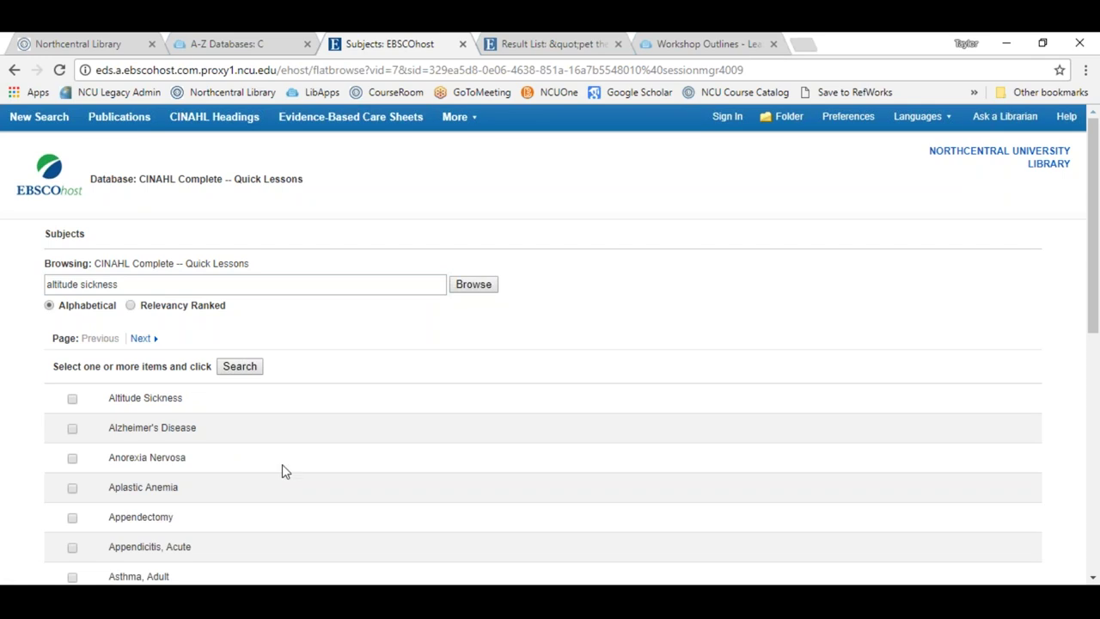
click(73, 401)
click(246, 374)
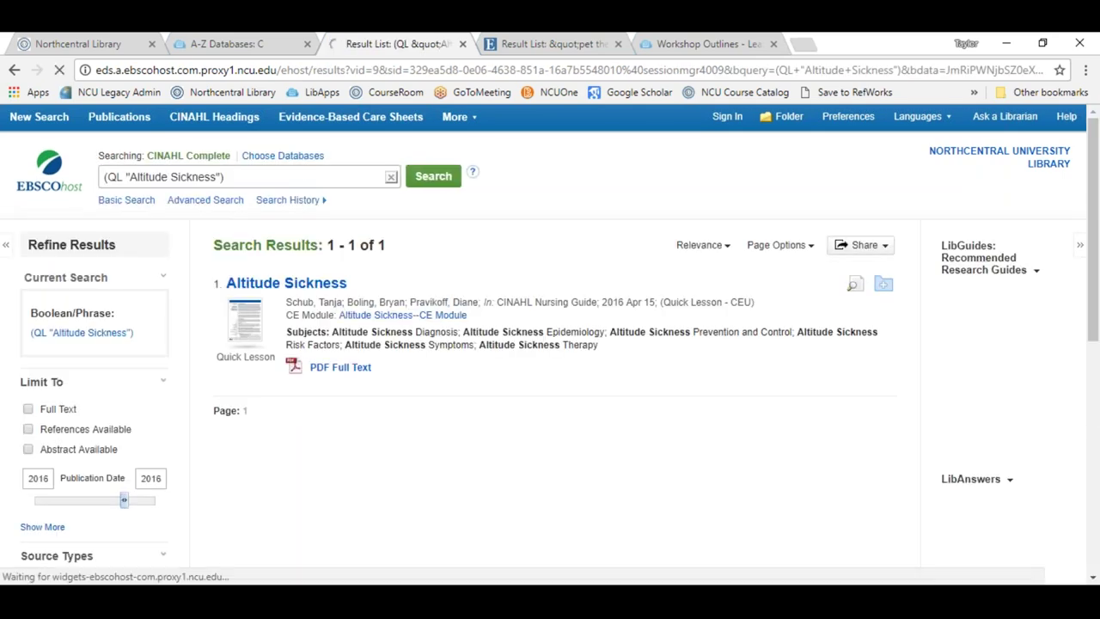
Step: Open the PDF full text of the Altitude Sickness Quick Lesson and read through its sections down to the References
click(359, 369)
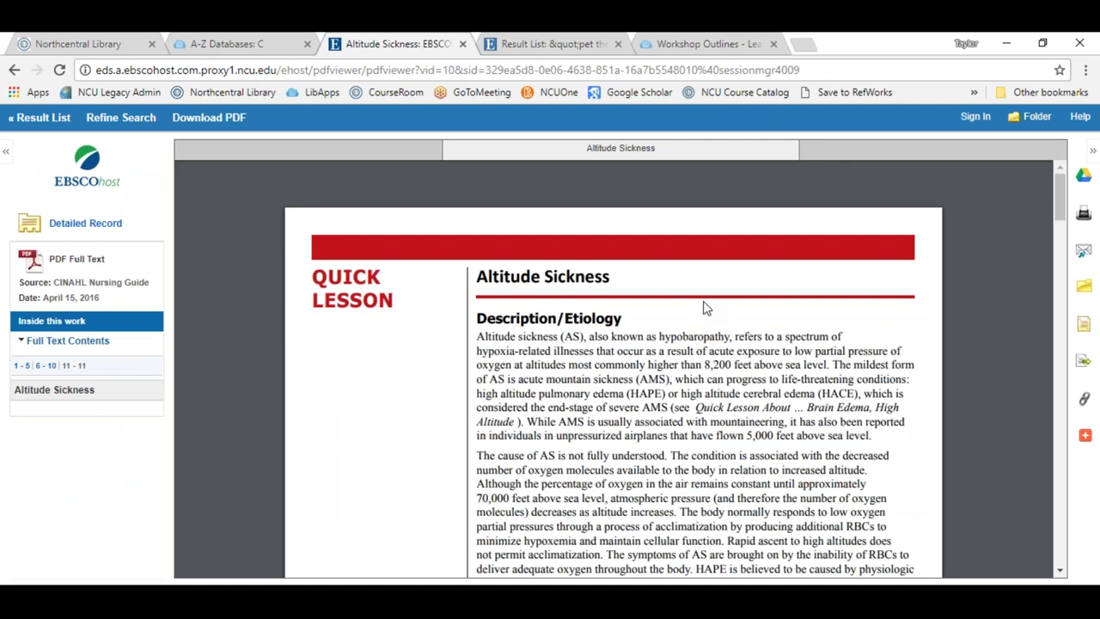
scroll(711, 306, down, 2)
scroll(718, 306, down, 4)
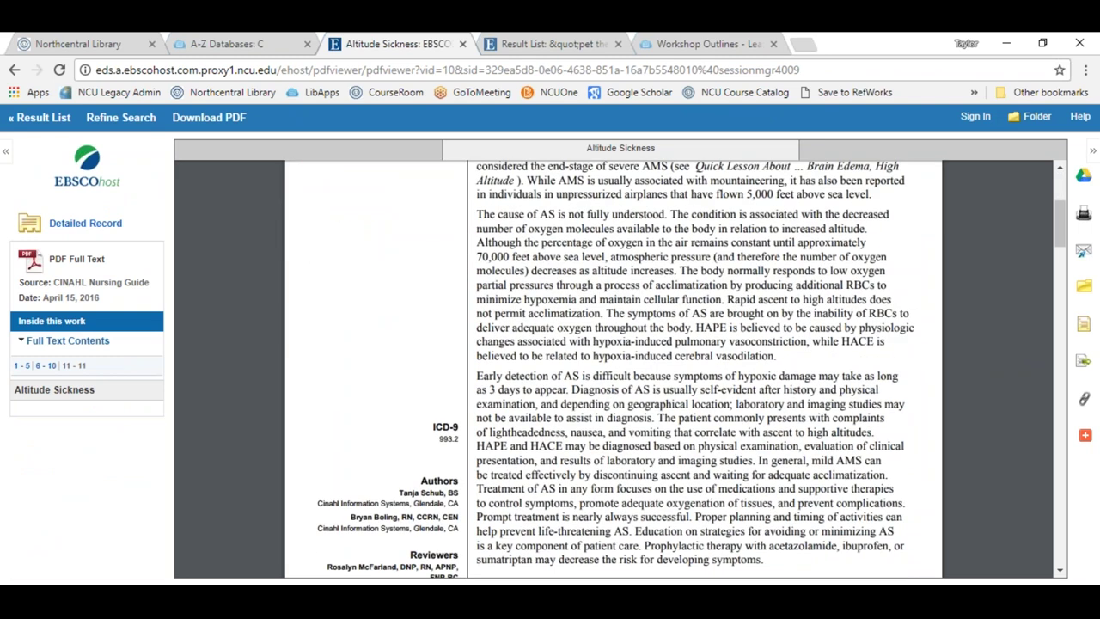
scroll(718, 301, down, 10)
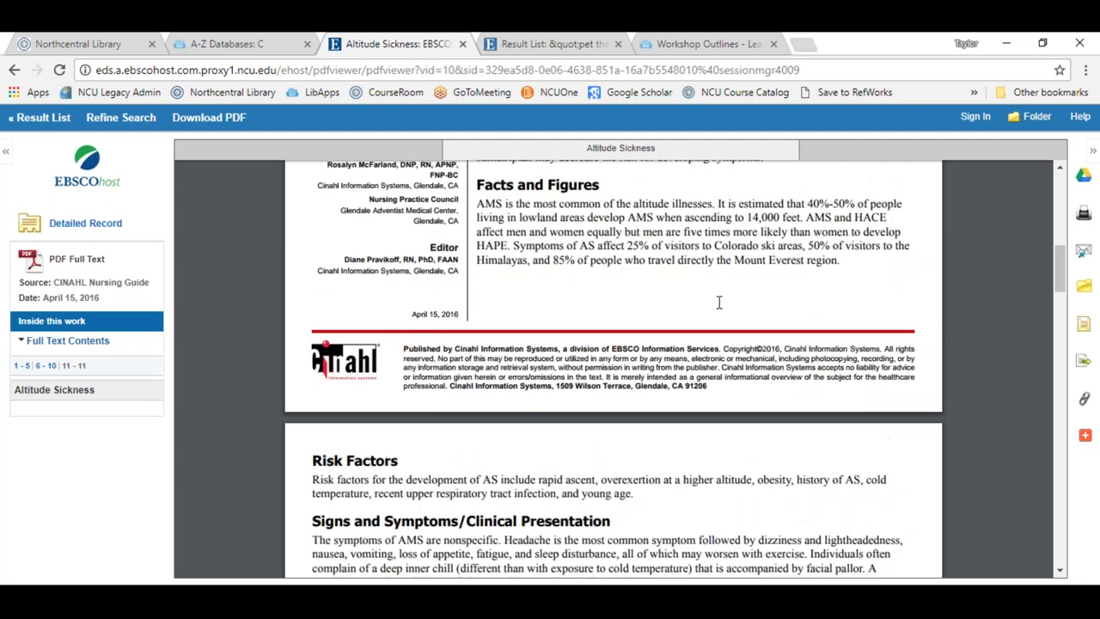
scroll(718, 302, down, 6)
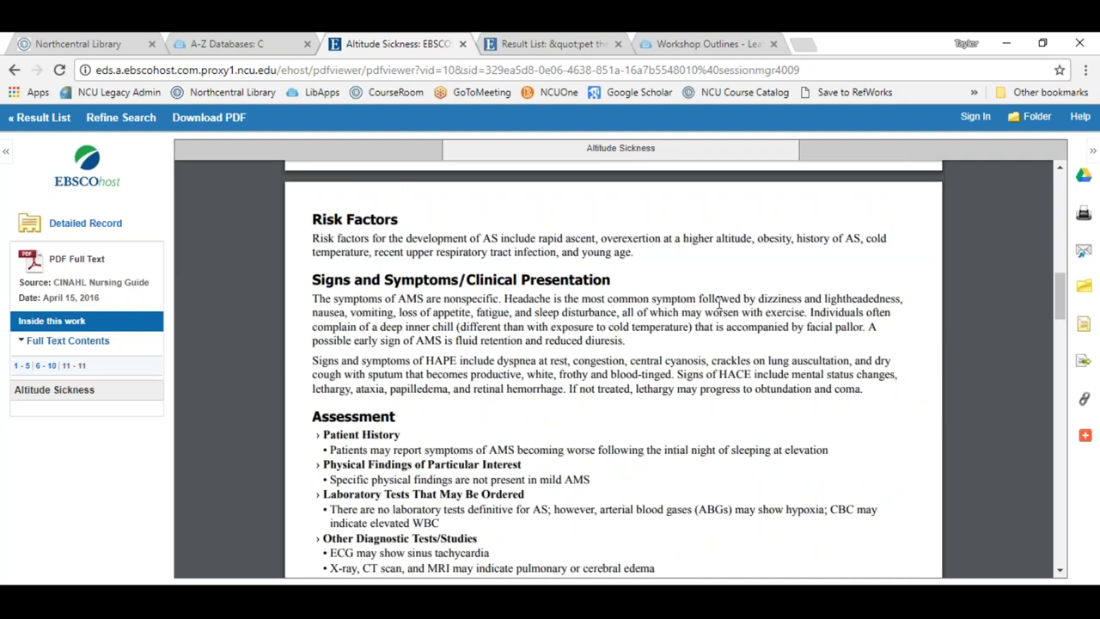
scroll(718, 302, down, 8)
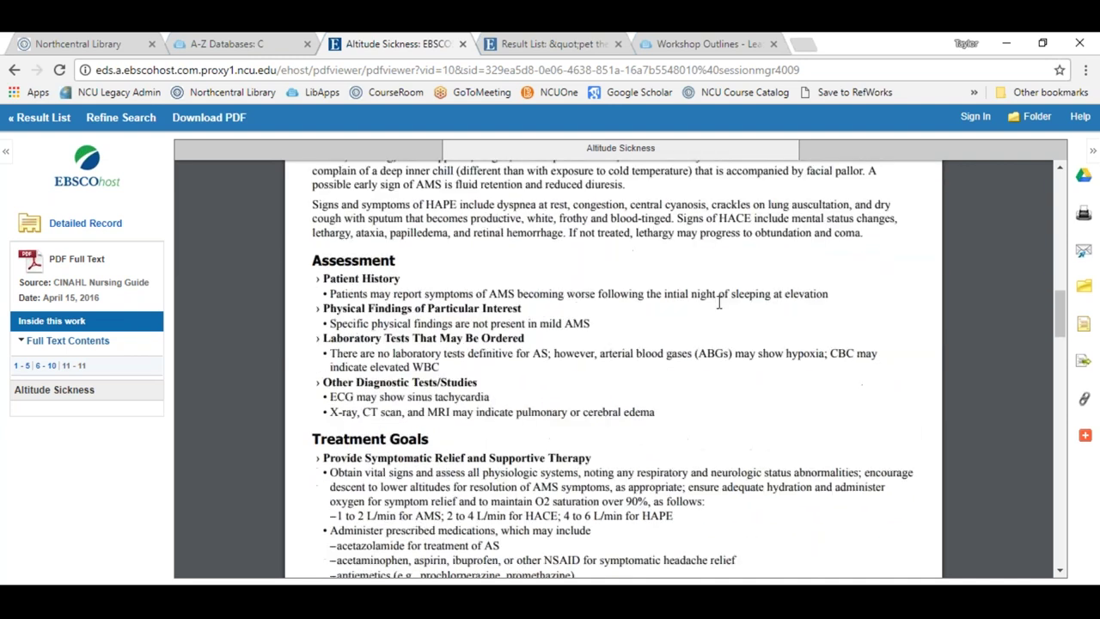
scroll(718, 301, down, 12)
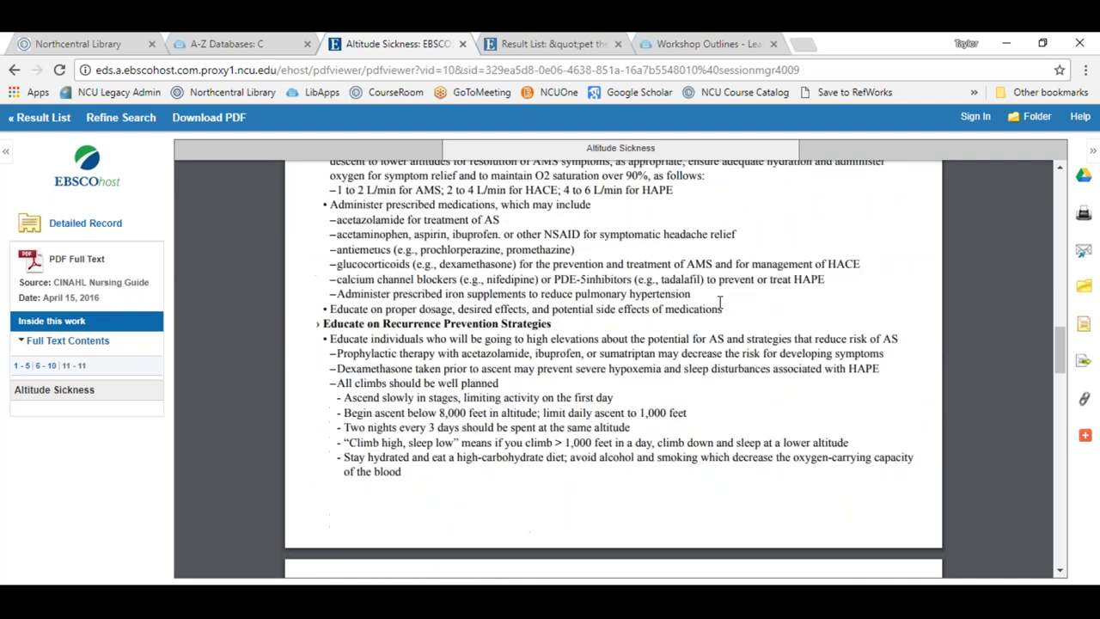
scroll(720, 301, down, 4)
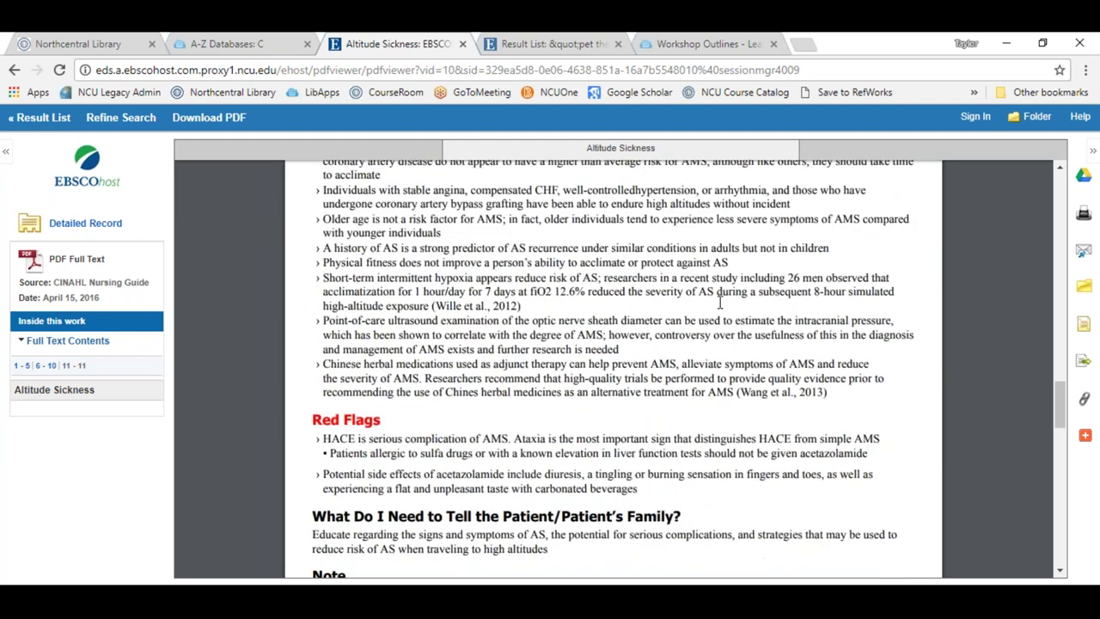
scroll(720, 301, down, 6)
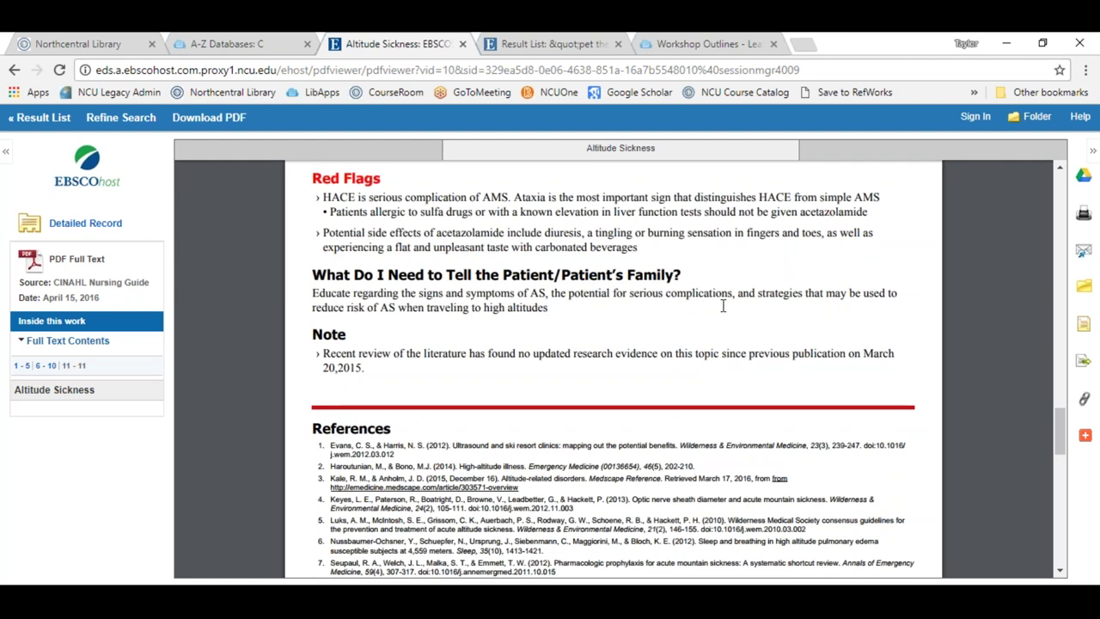
scroll(723, 306, down, 4)
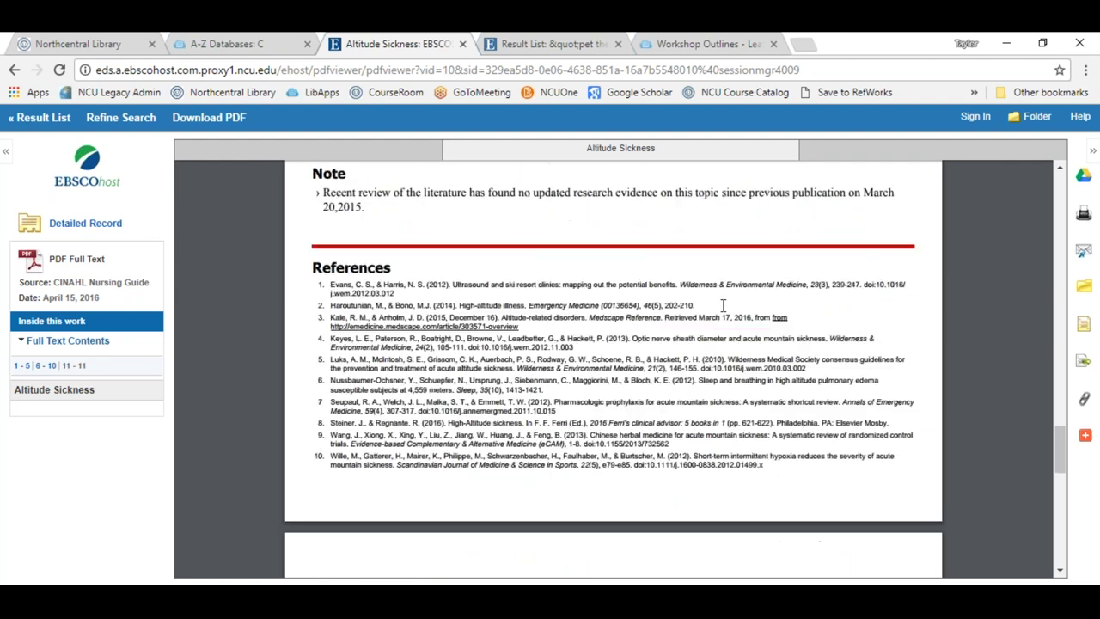
scroll(722, 306, down, 2)
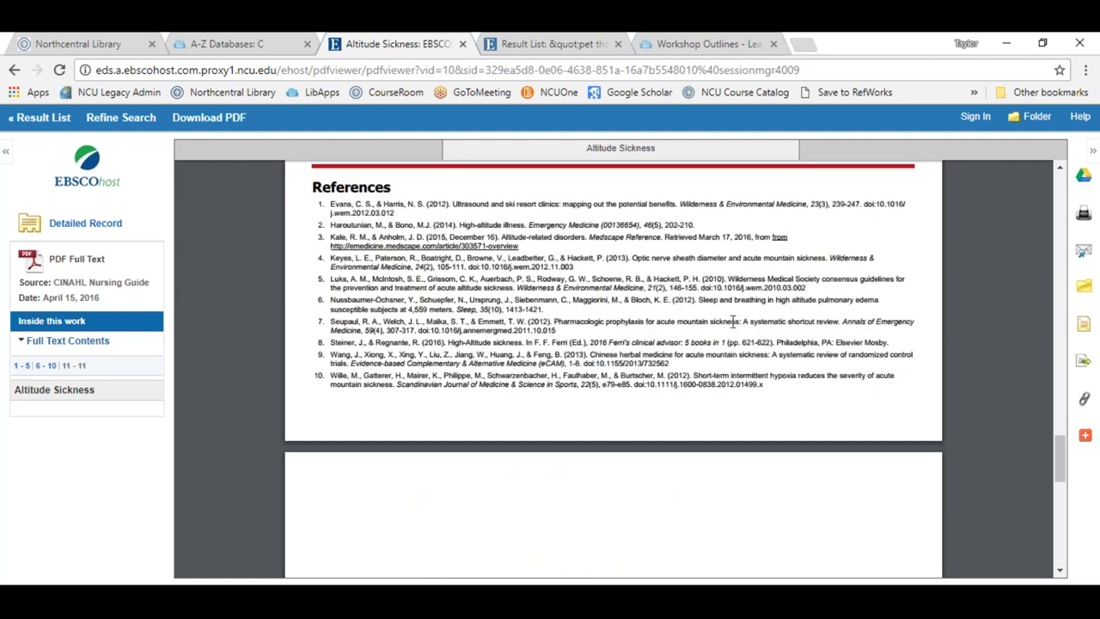
Step: Go back to the beginning of the Quick Lesson and return to the result list
scroll(736, 331, up, 1)
scroll(735, 332, up, 15)
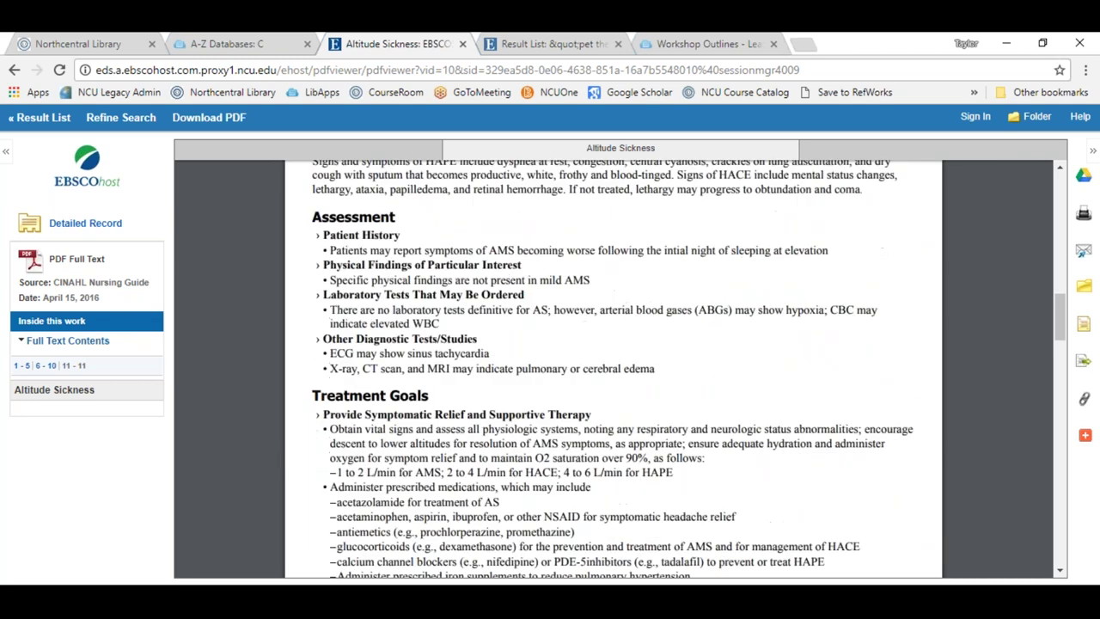
scroll(735, 332, up, 5)
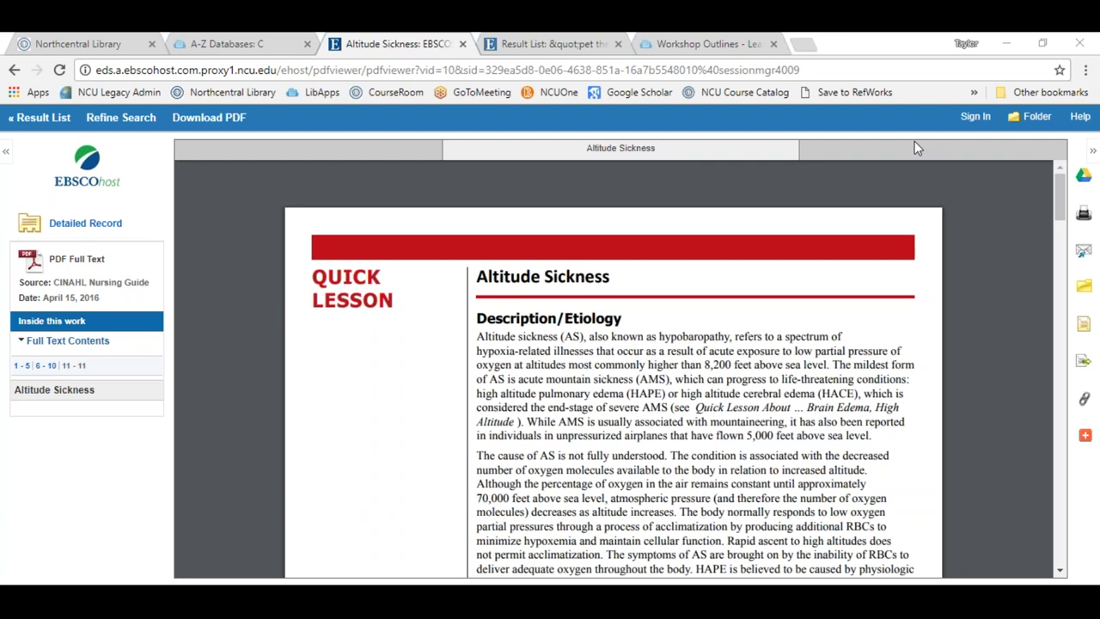
click(52, 118)
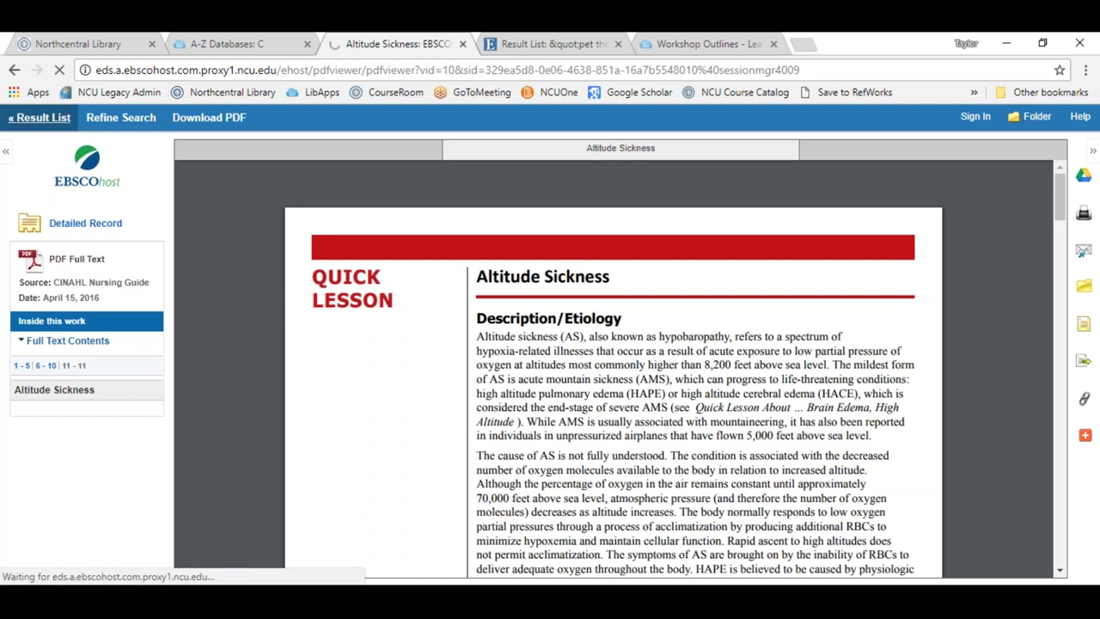
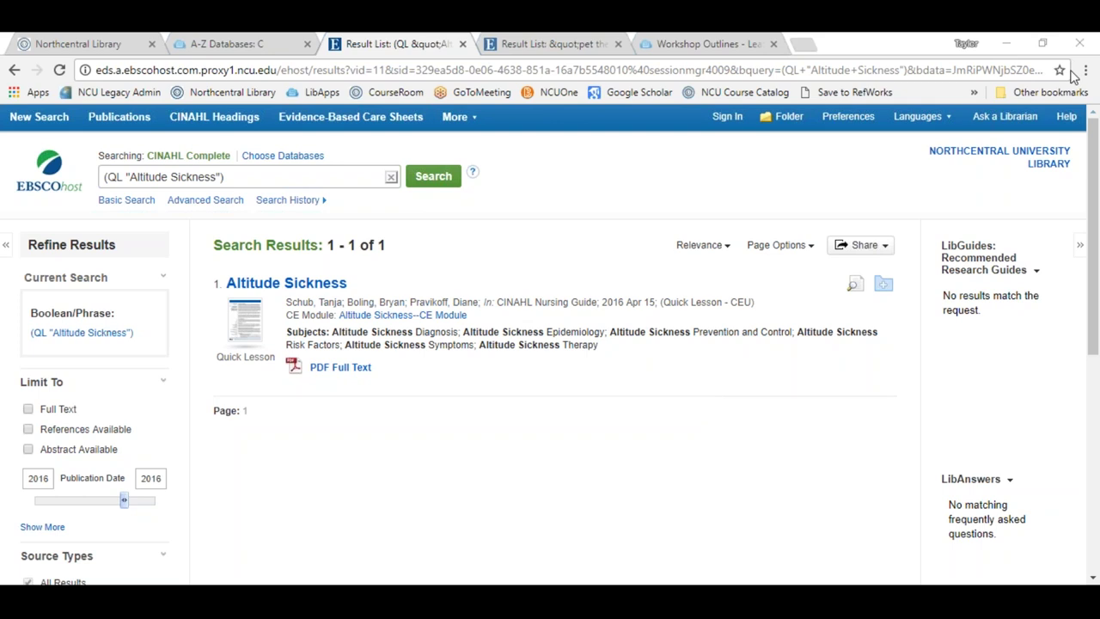
Step: Open the Altitude Sickness detailed record, show its citation formats and select the APA reference text
click(314, 286)
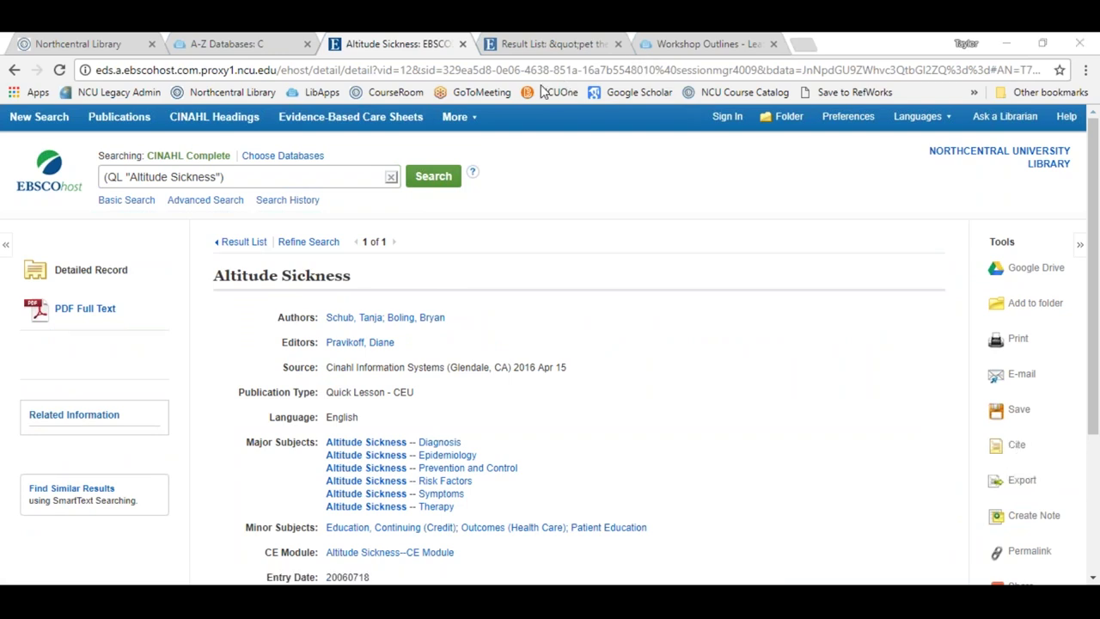
mouse_move(1042, 414)
mouse_down()
mouse_move(988, 421)
mouse_move(1043, 424)
mouse_up()
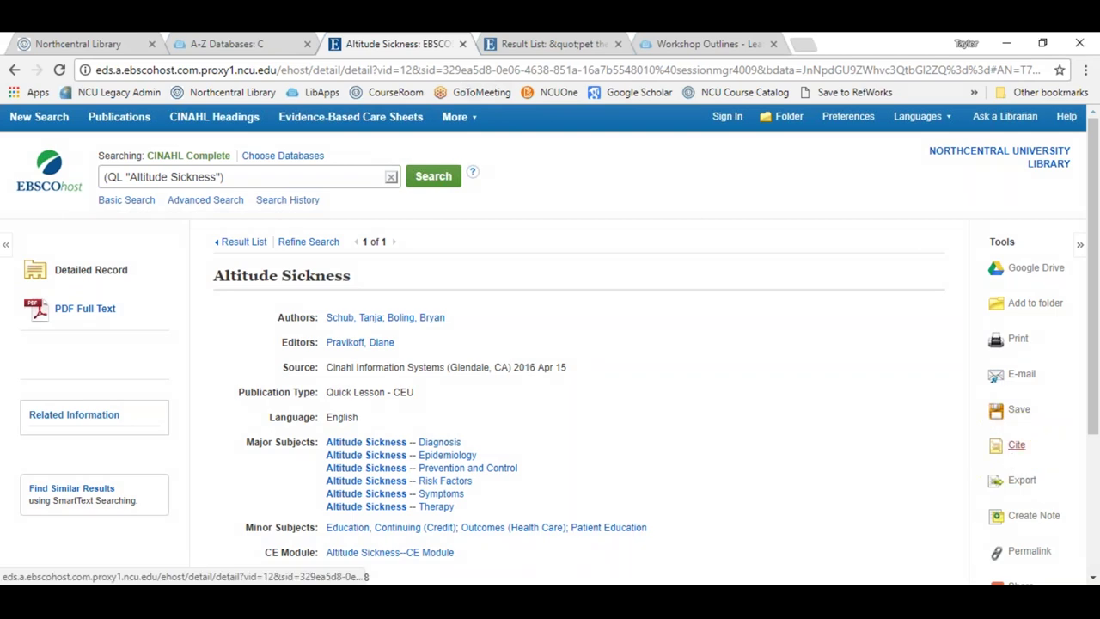
click(1014, 444)
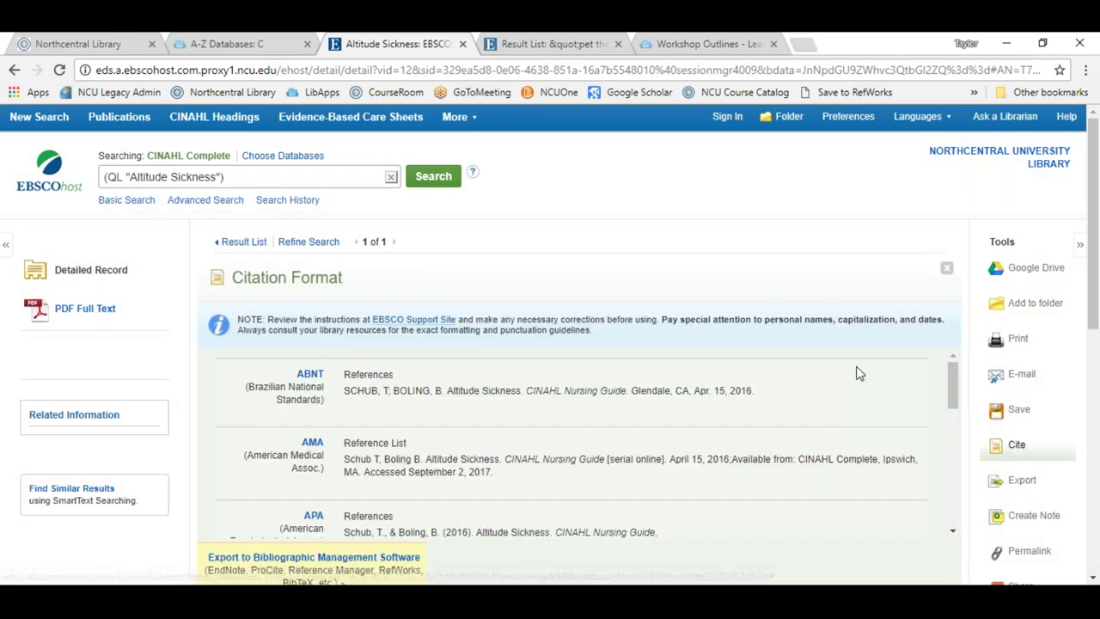
scroll(813, 400, down, 4)
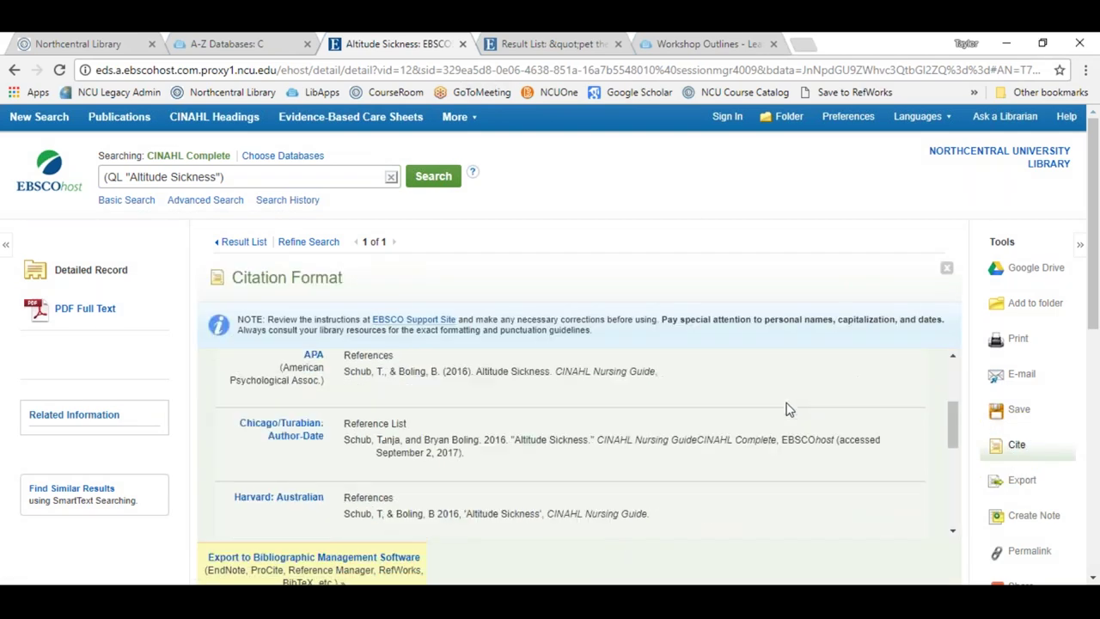
drag(658, 371, 343, 371)
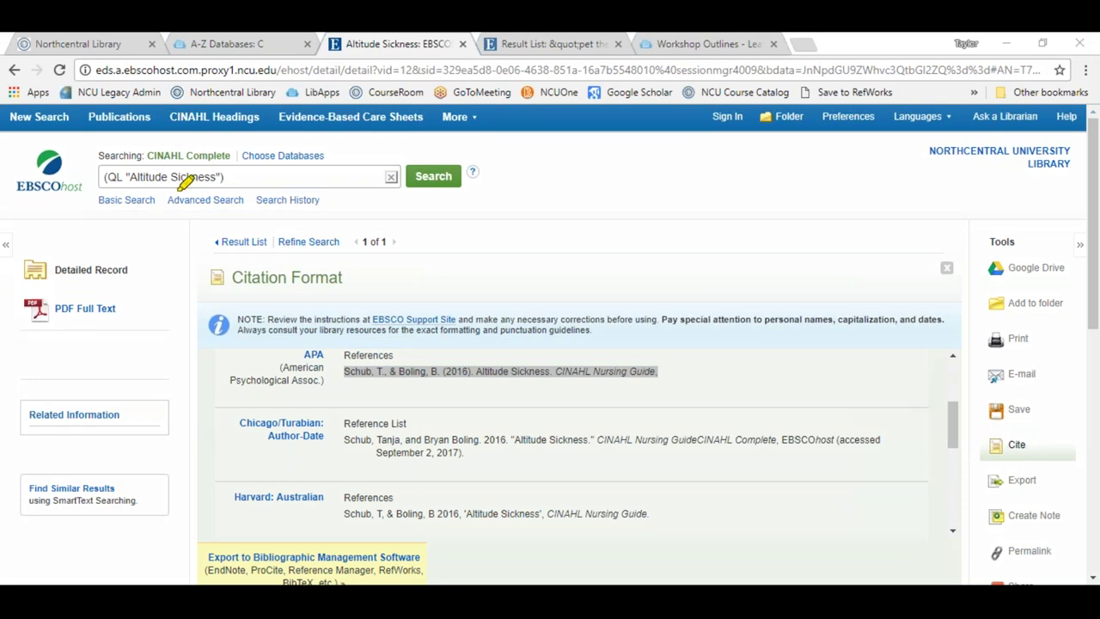
Step: Open the Advanced Search and look through its search modes, expanders and result limiters
mouse_move(148, 192)
mouse_down()
mouse_move(167, 217)
mouse_move(249, 197)
mouse_move(177, 179)
mouse_up()
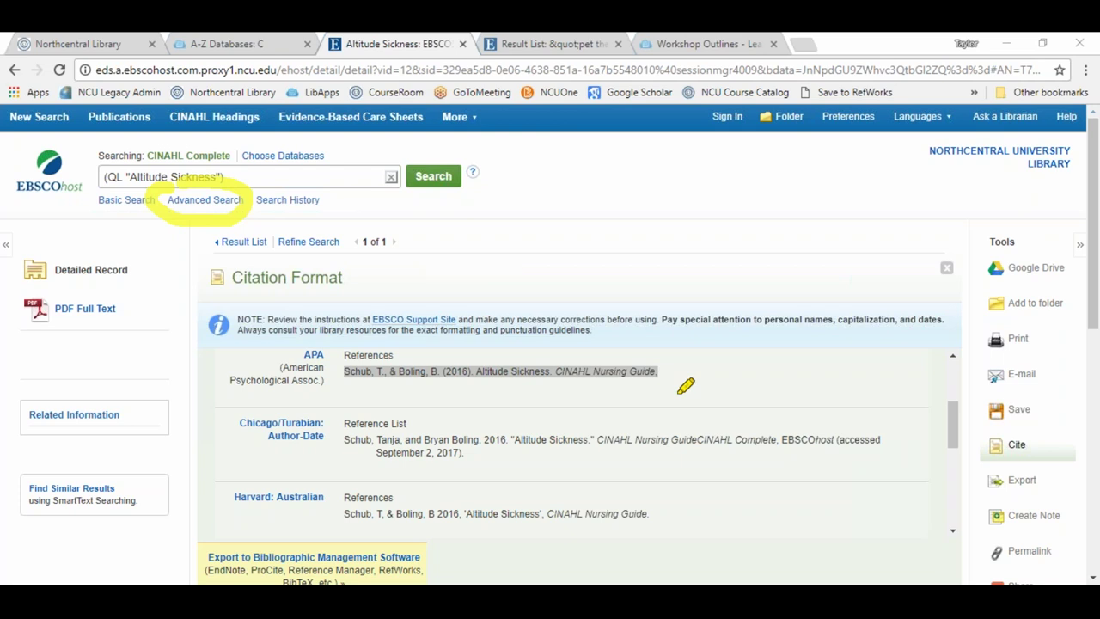
key(Escape)
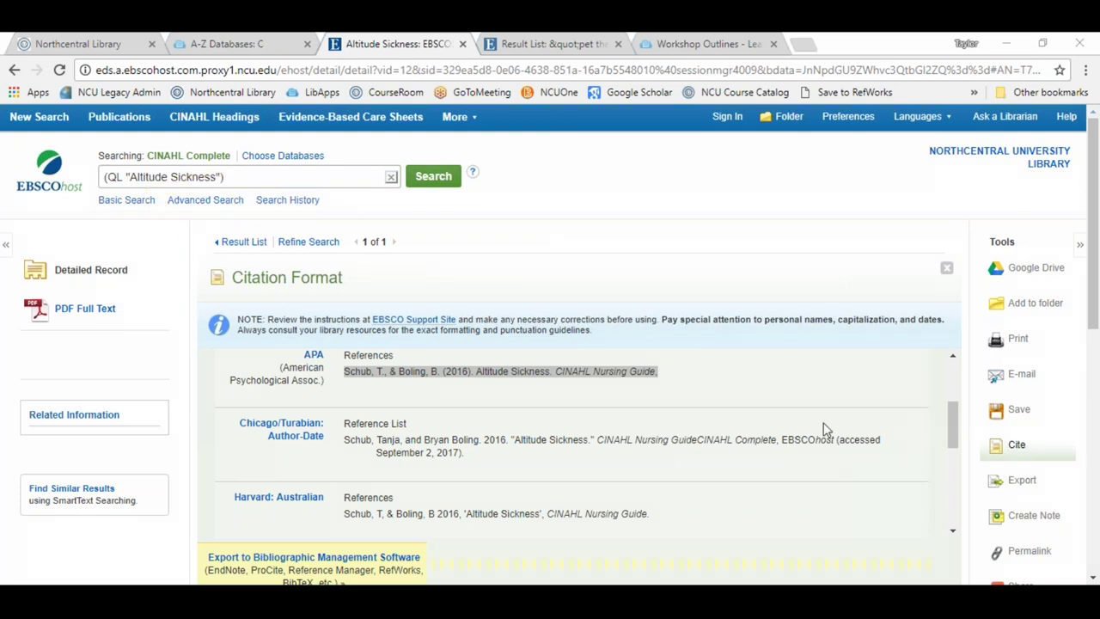
click(205, 199)
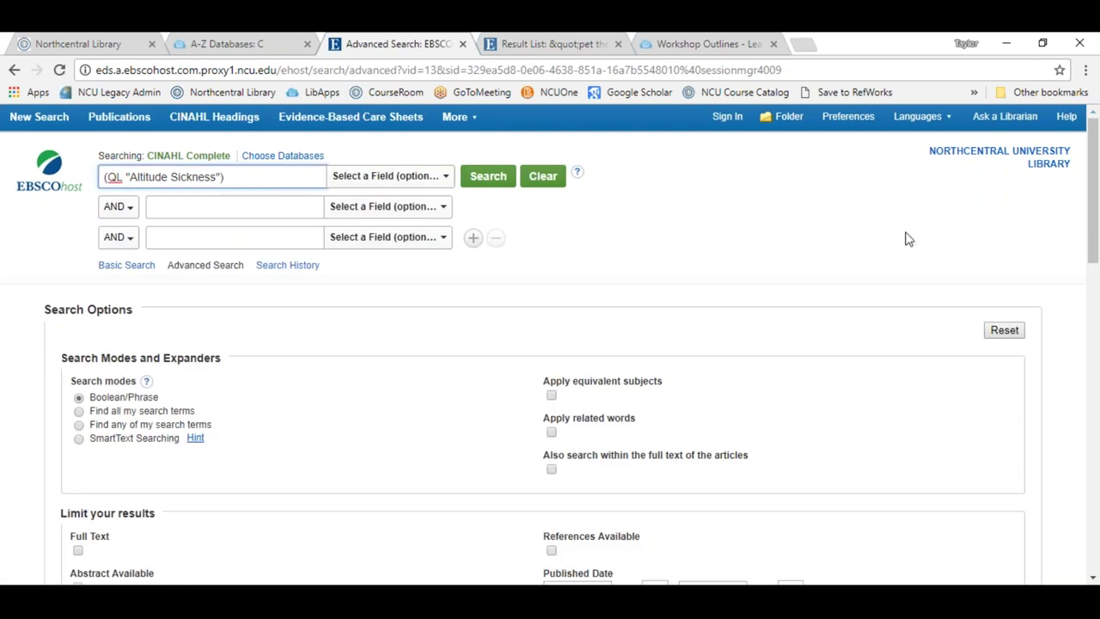
scroll(822, 247, down, 2)
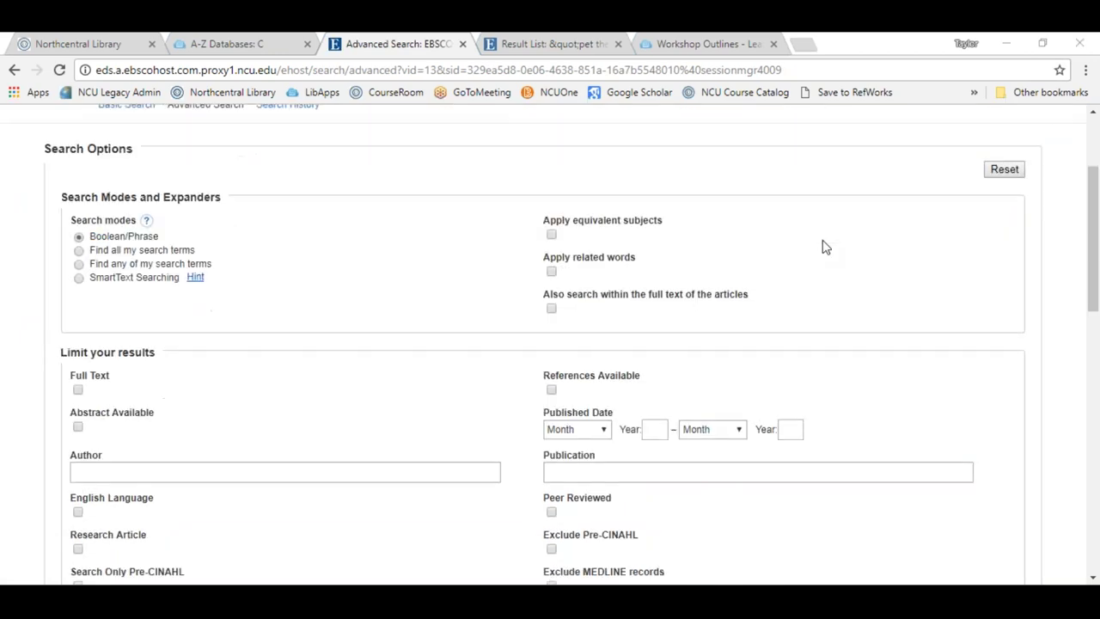
scroll(823, 246, down, 3)
scroll(471, 321, down, 2)
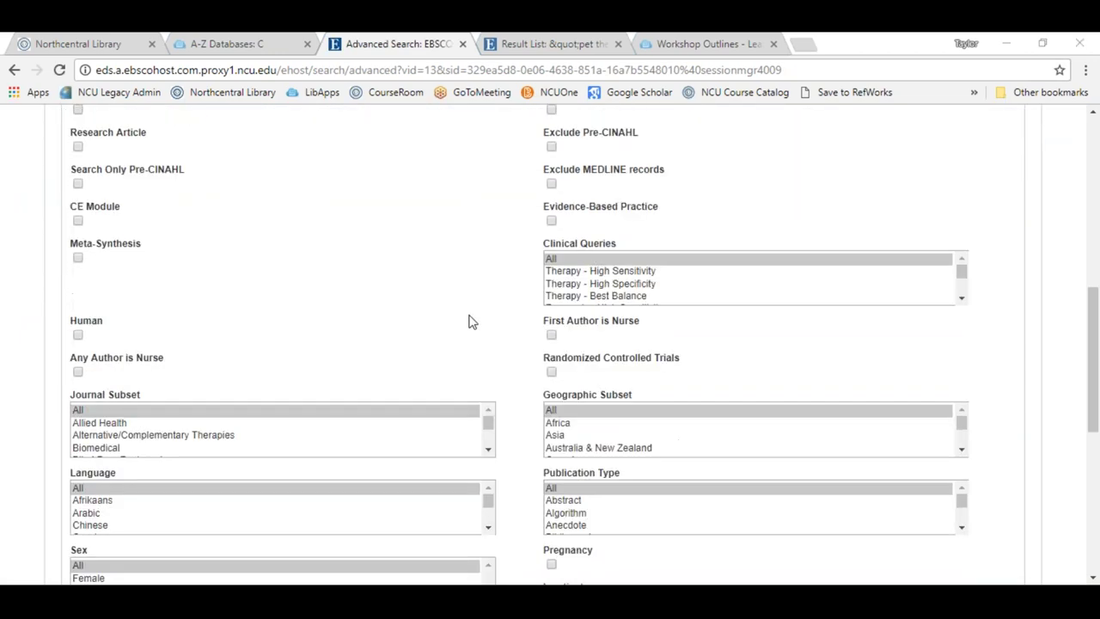
scroll(481, 323, down, 3)
scroll(493, 324, down, 2)
scroll(510, 373, down, 3)
scroll(501, 382, up, 4)
scroll(501, 384, up, 3)
scroll(478, 399, up, 1)
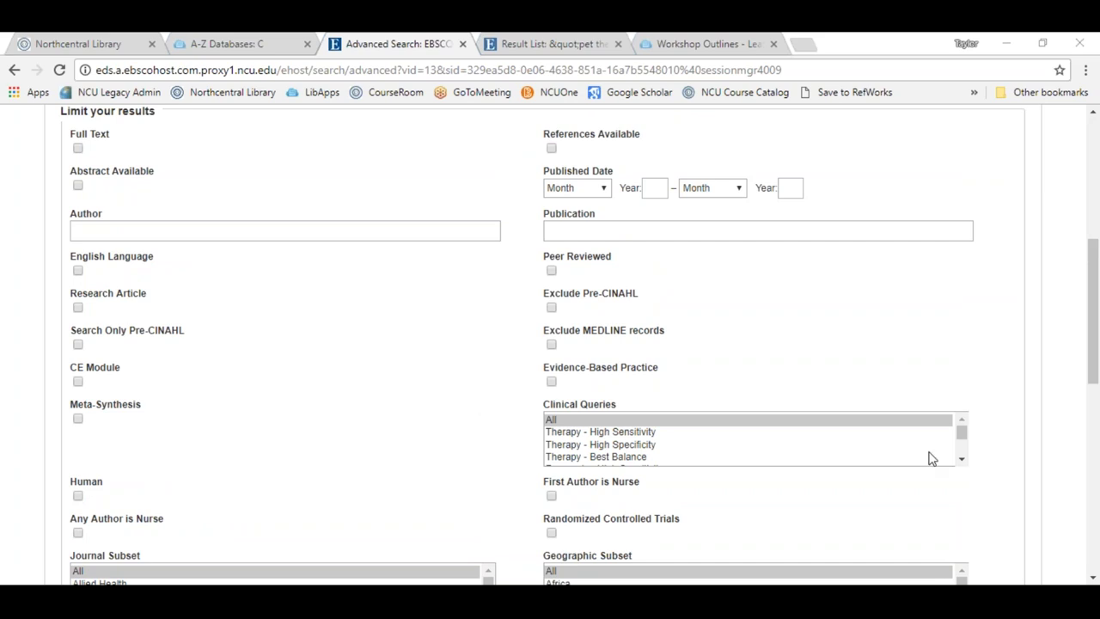
Step: Circle the Evidence-Based Practice and Meta-Synthesis limiters with the highlighter and clear the marks
mouse_move(625, 343)
mouse_down()
mouse_move(642, 408)
mouse_move(643, 342)
mouse_up()
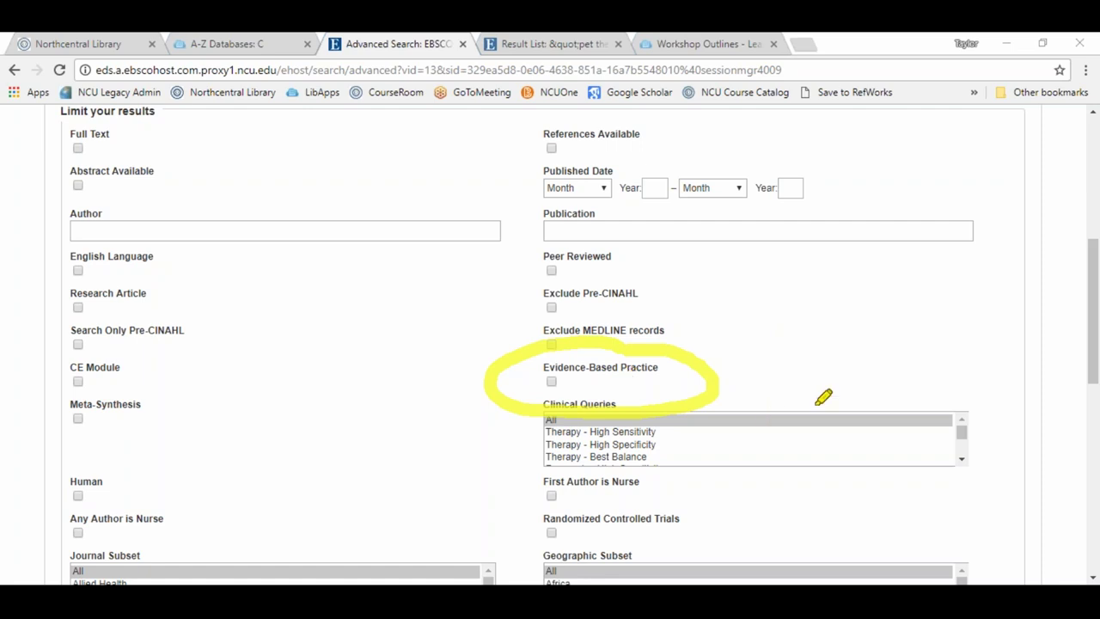
key(Escape)
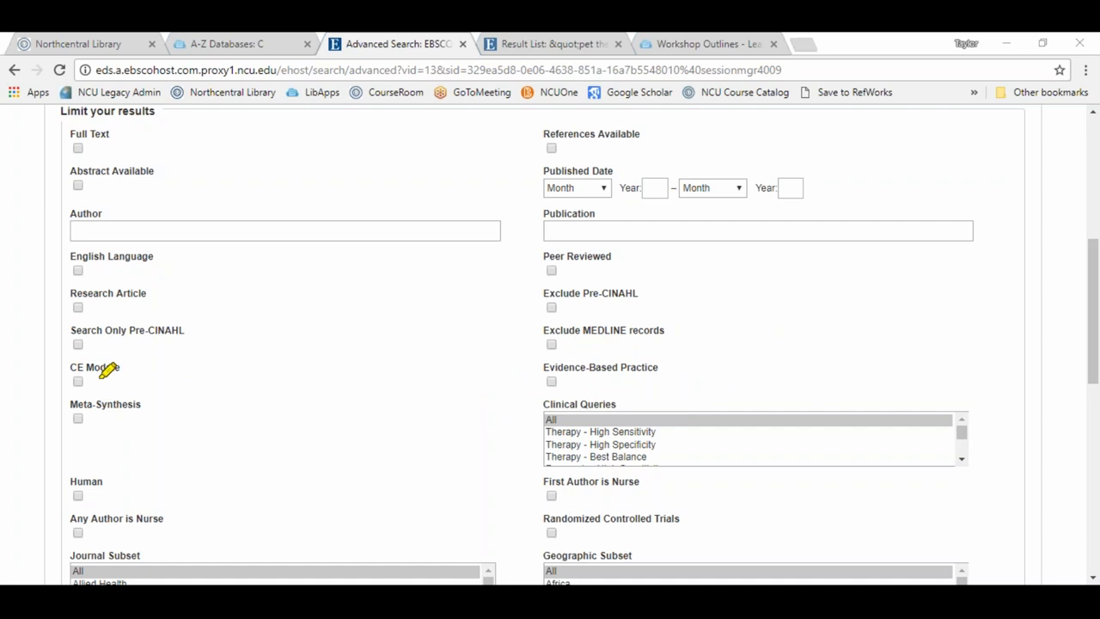
mouse_move(57, 381)
mouse_down()
mouse_move(106, 461)
mouse_move(99, 374)
mouse_move(60, 380)
mouse_up()
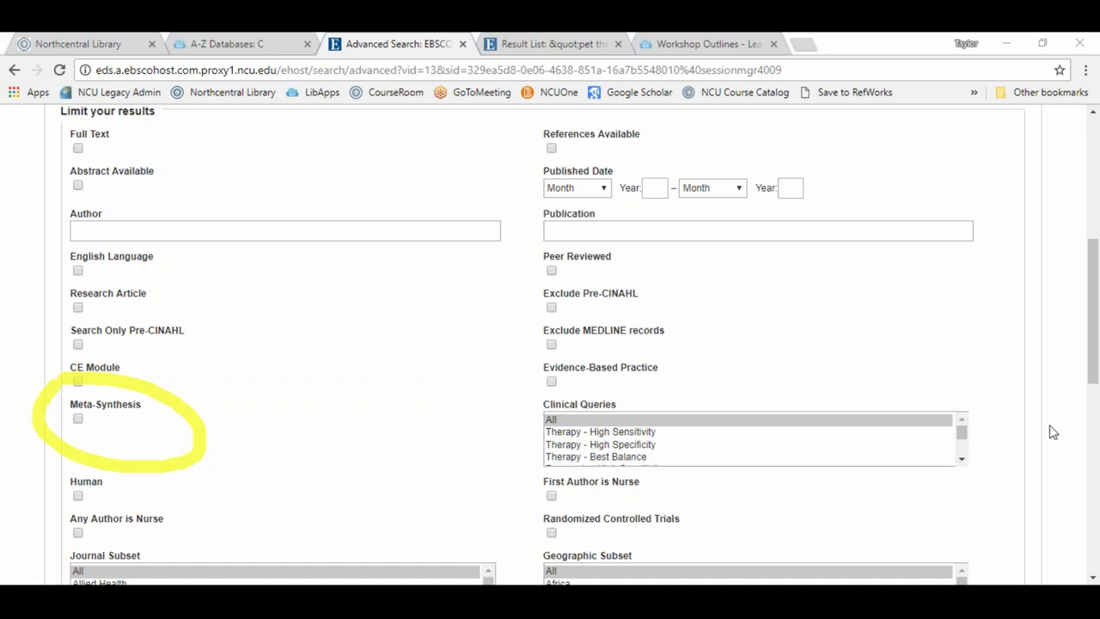
key(Escape)
Step: Apply the Meta-Synthesis limiter and run an advanced search for "eating disorders" in place of the Altitude Sickness query
click(77, 419)
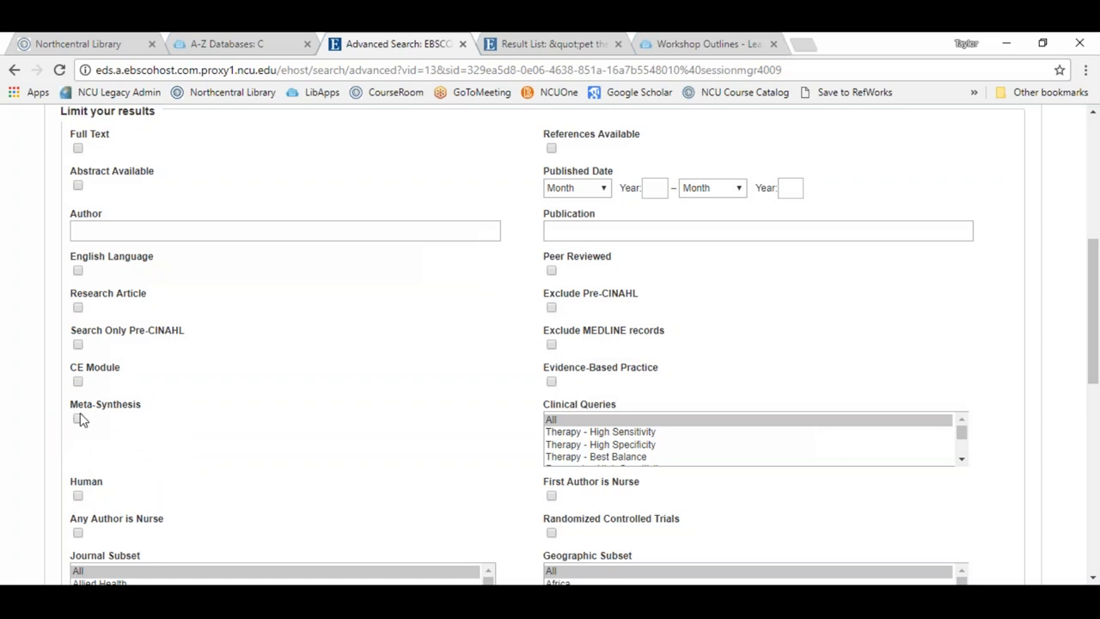
scroll(536, 484, up, 5)
click(225, 177)
key(ctrl+a)
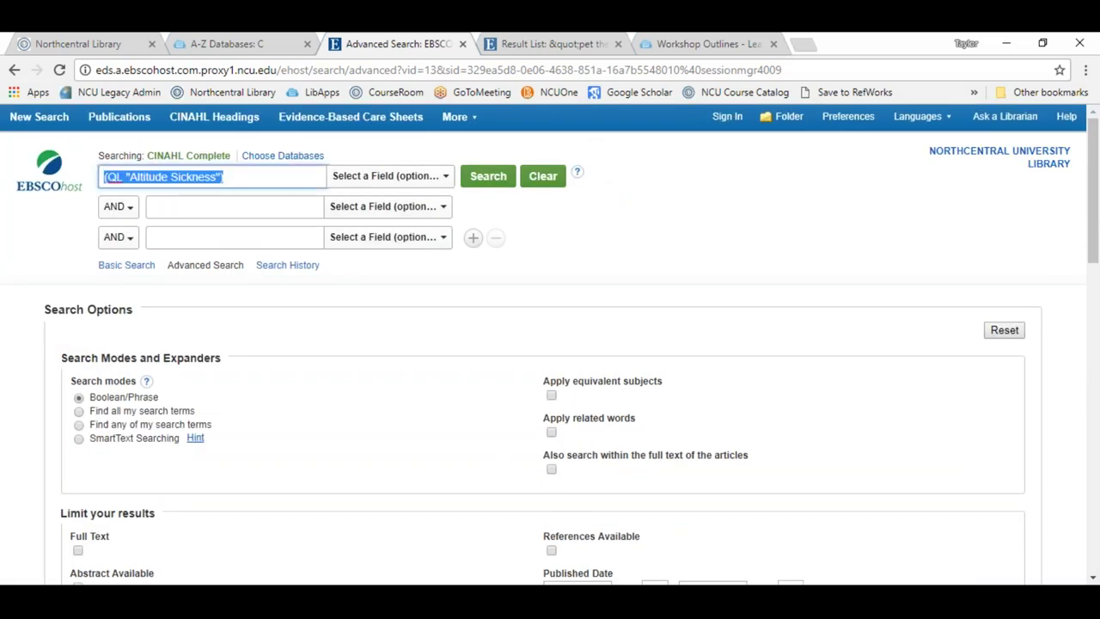
text(e)
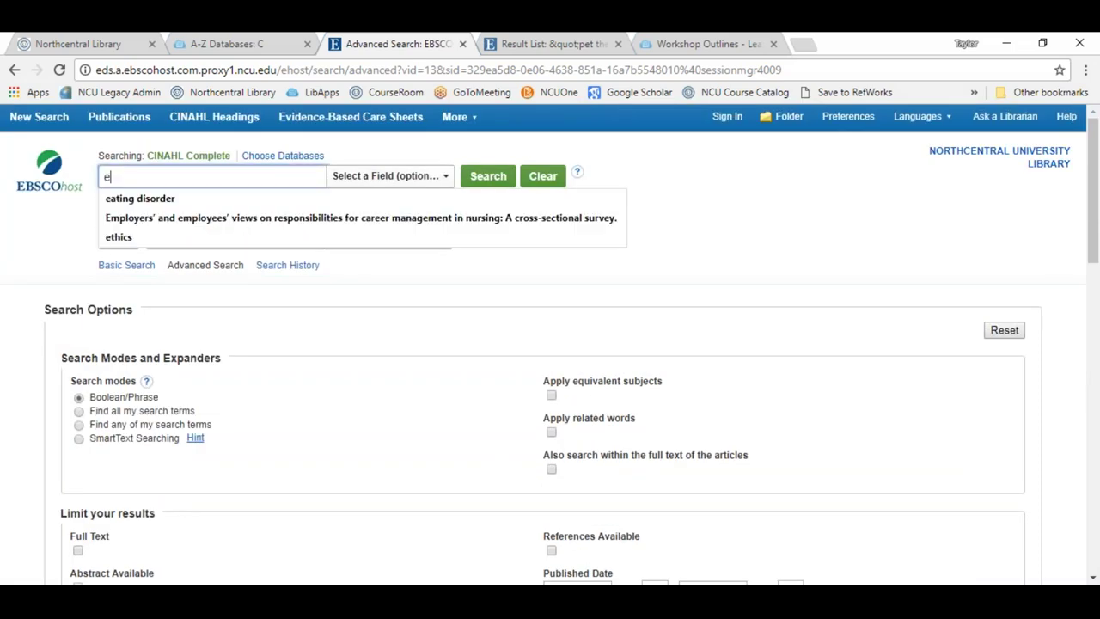
text(ating disorder)
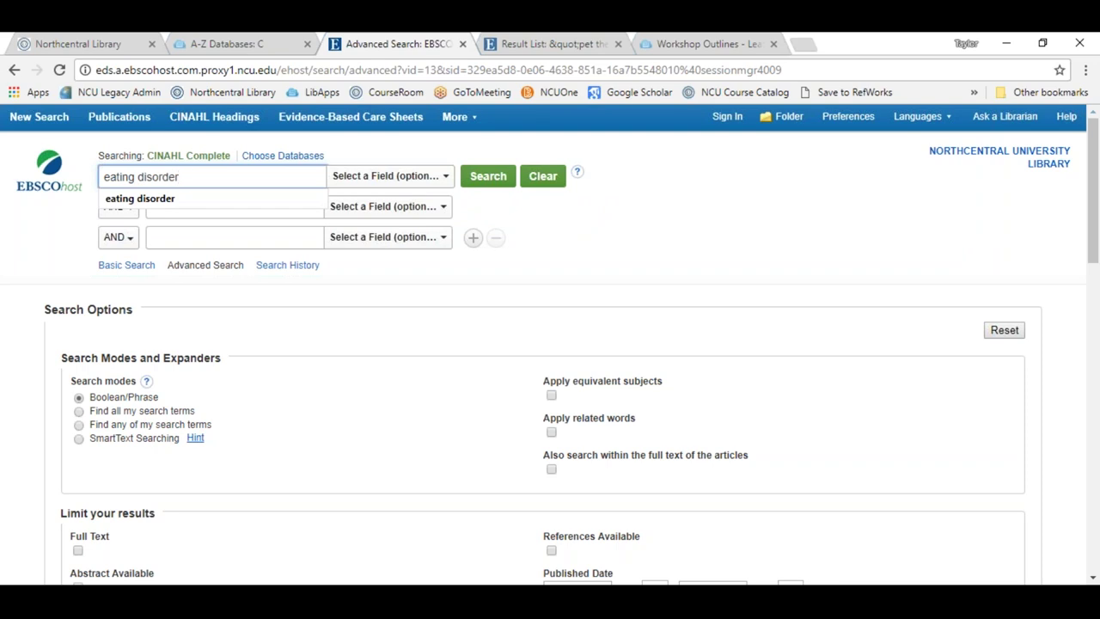
text(s)
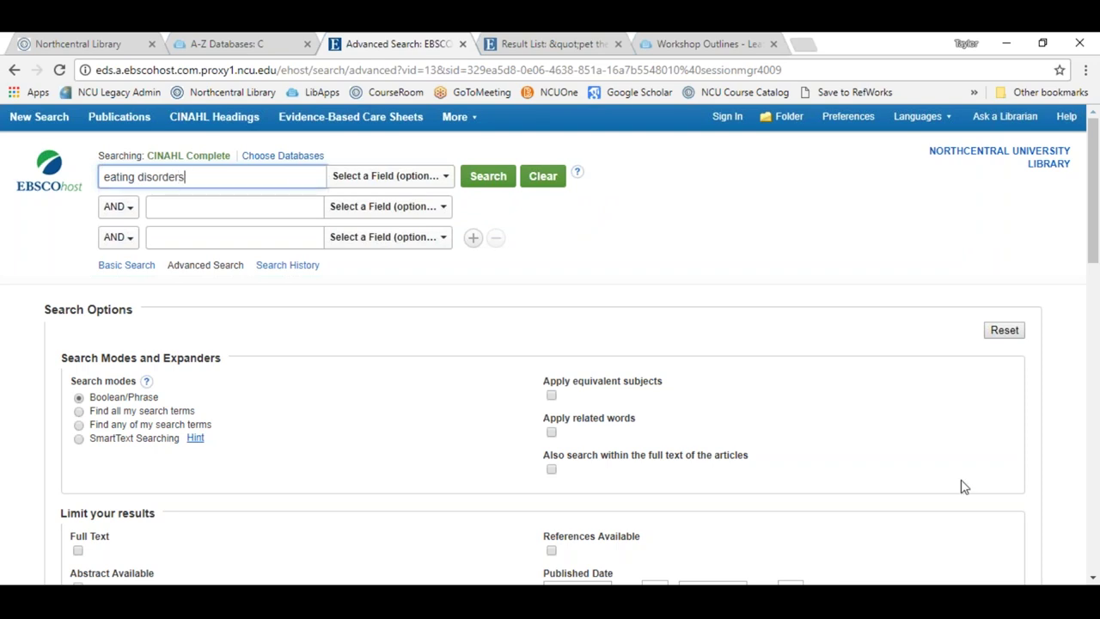
click(497, 172)
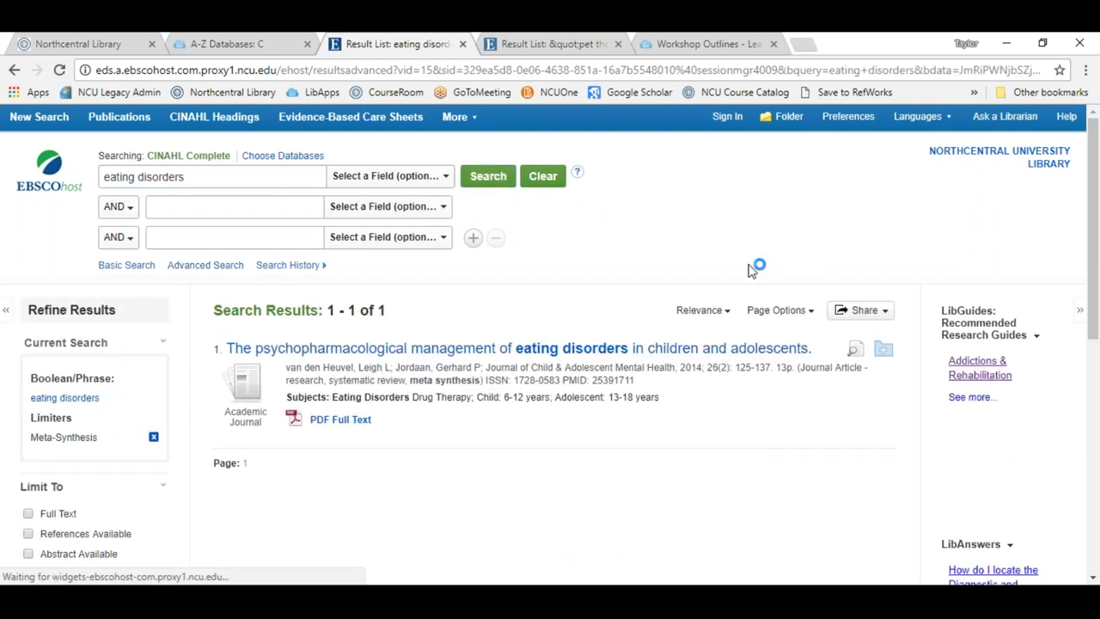
scroll(658, 455, down, 2)
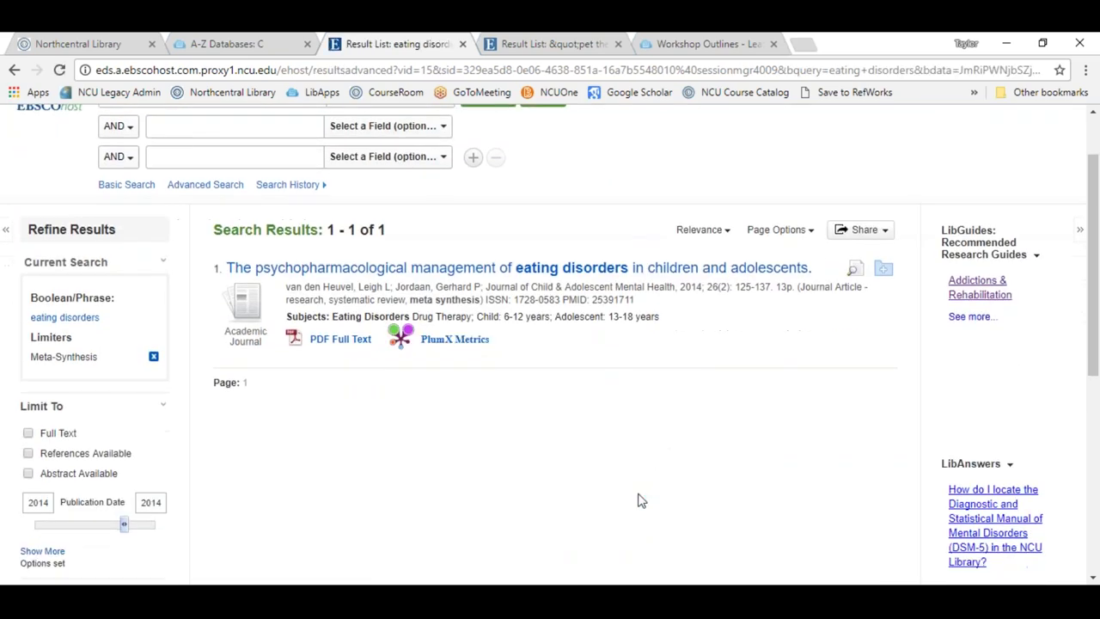
Step: Open the PDF full text of the eating disorders psychopharmacology article and look through it down to the reference list
scroll(640, 500, up, 2)
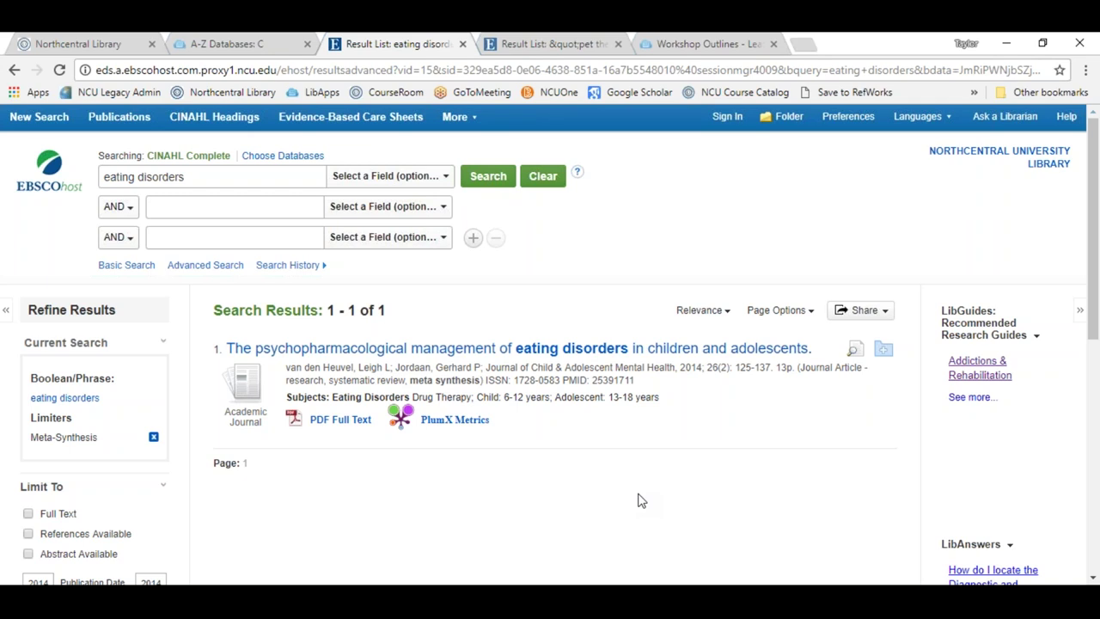
click(335, 420)
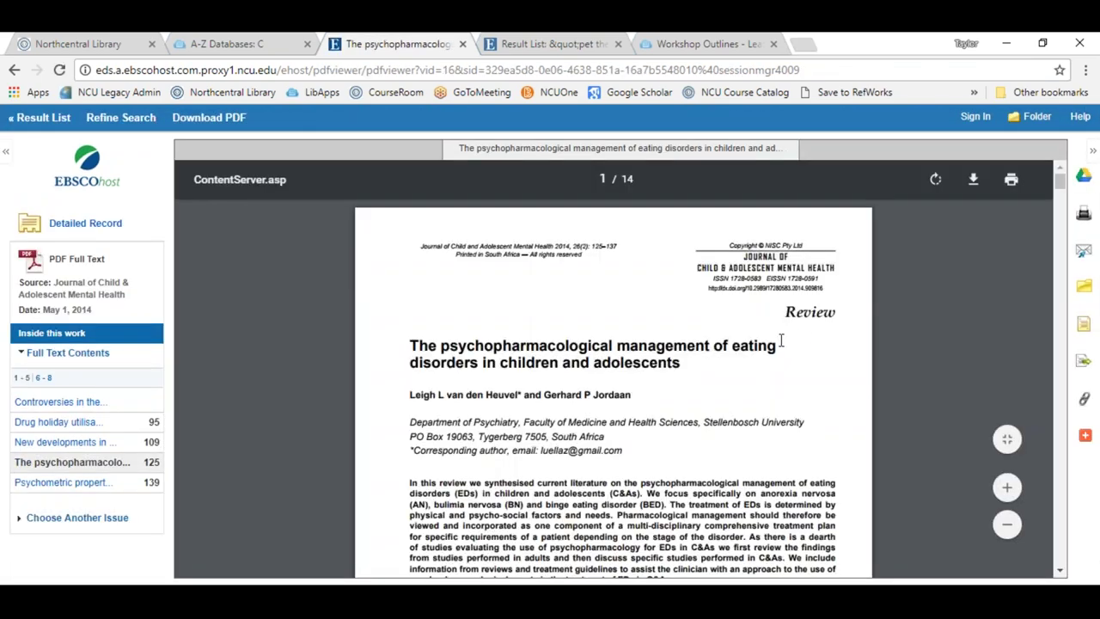
scroll(801, 341, down, 1)
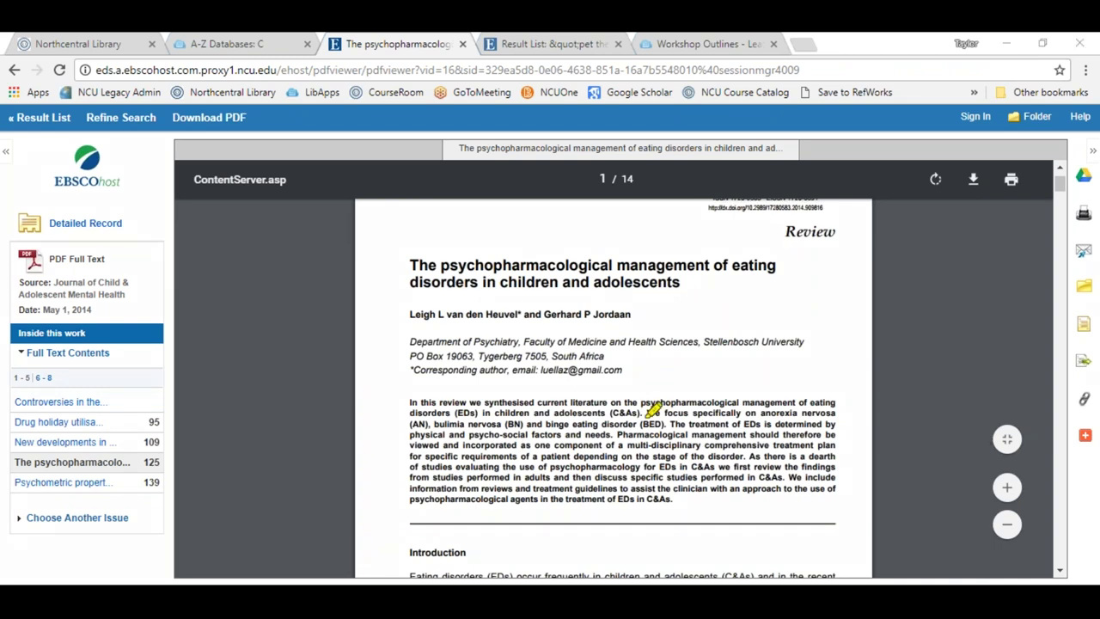
scroll(881, 444, down, 10)
scroll(786, 432, down, 15)
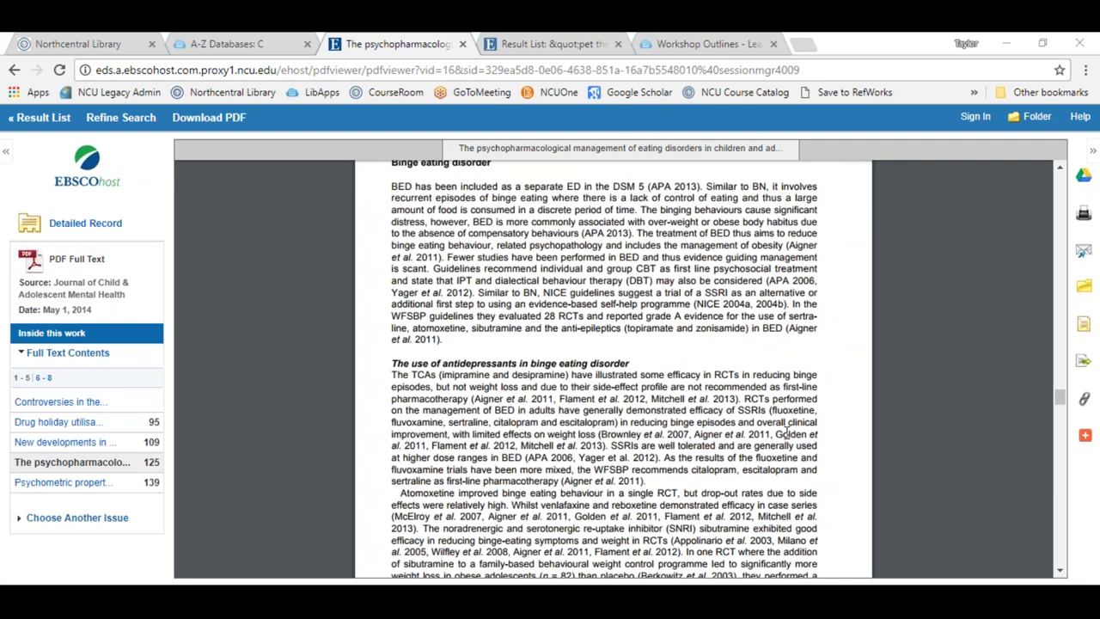
scroll(780, 434, down, 12)
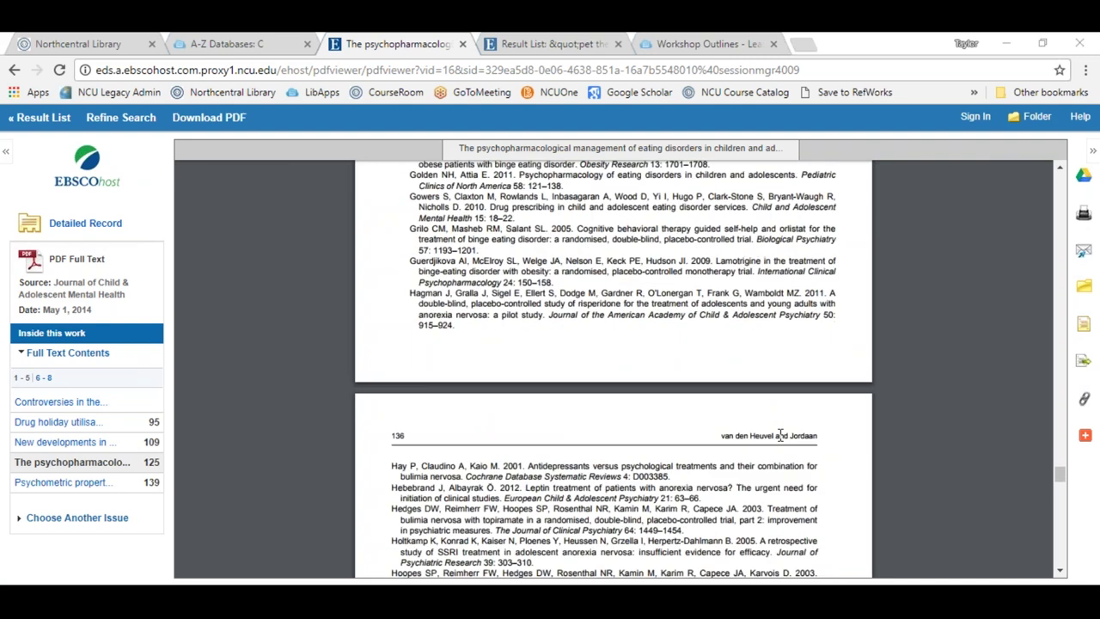
scroll(780, 434, down, 10)
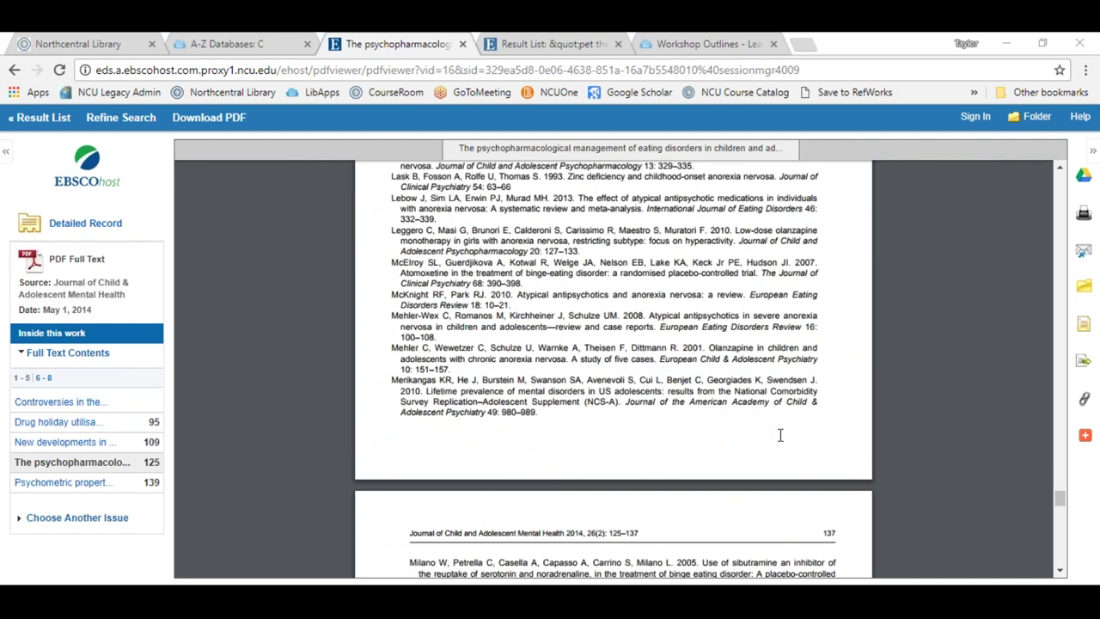
scroll(780, 434, down, 10)
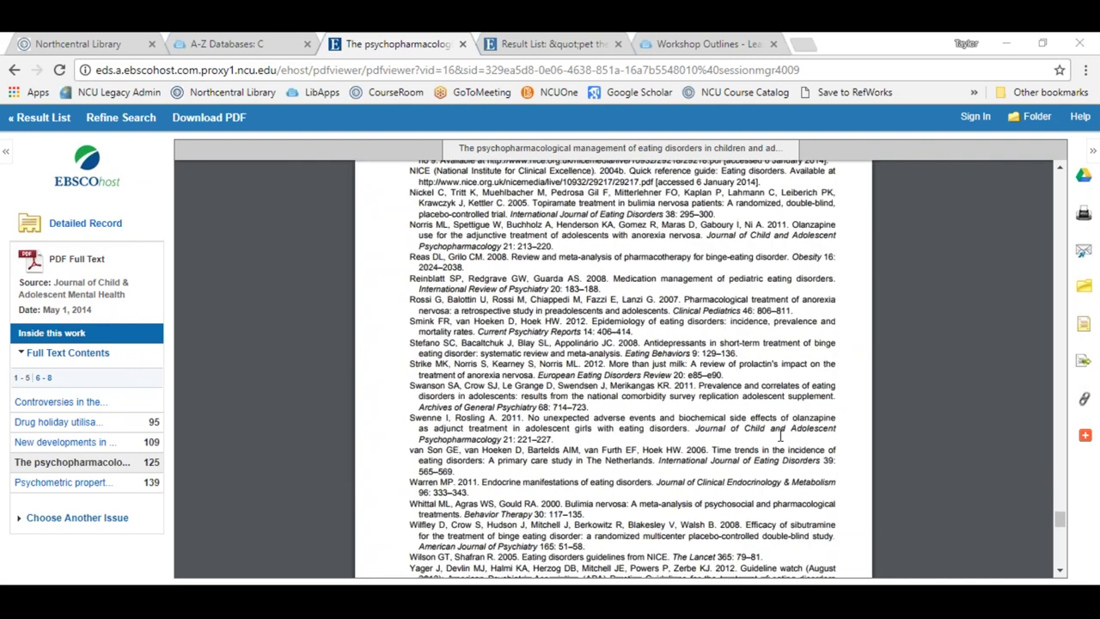
Step: Go back from the article's references to its Conclusion and the binge eating disorder section before it
scroll(780, 434, up, 15)
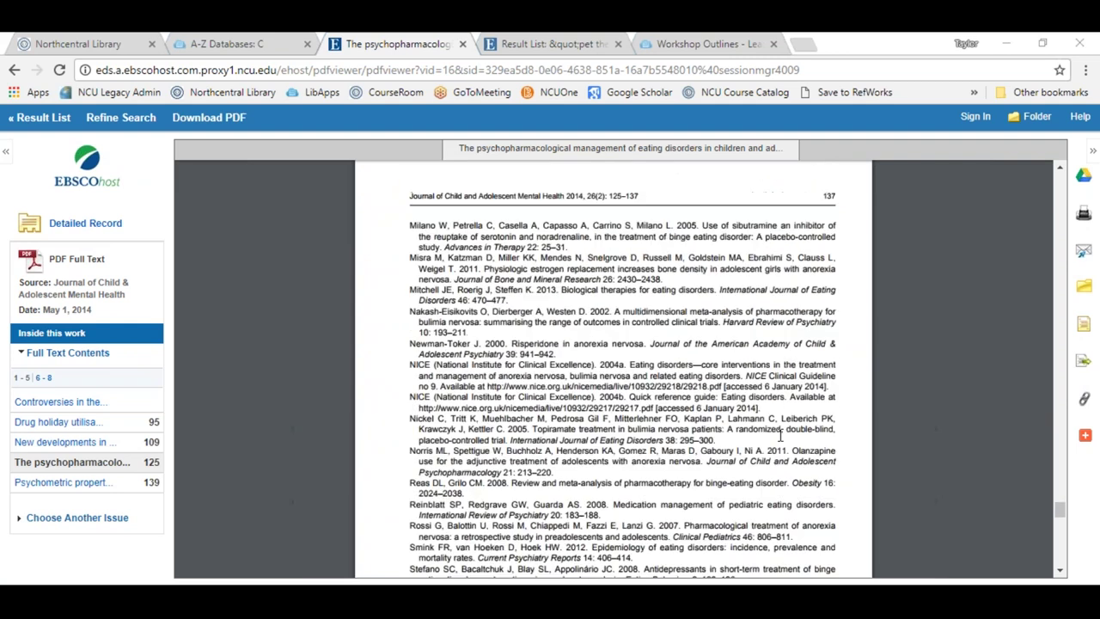
scroll(780, 434, up, 15)
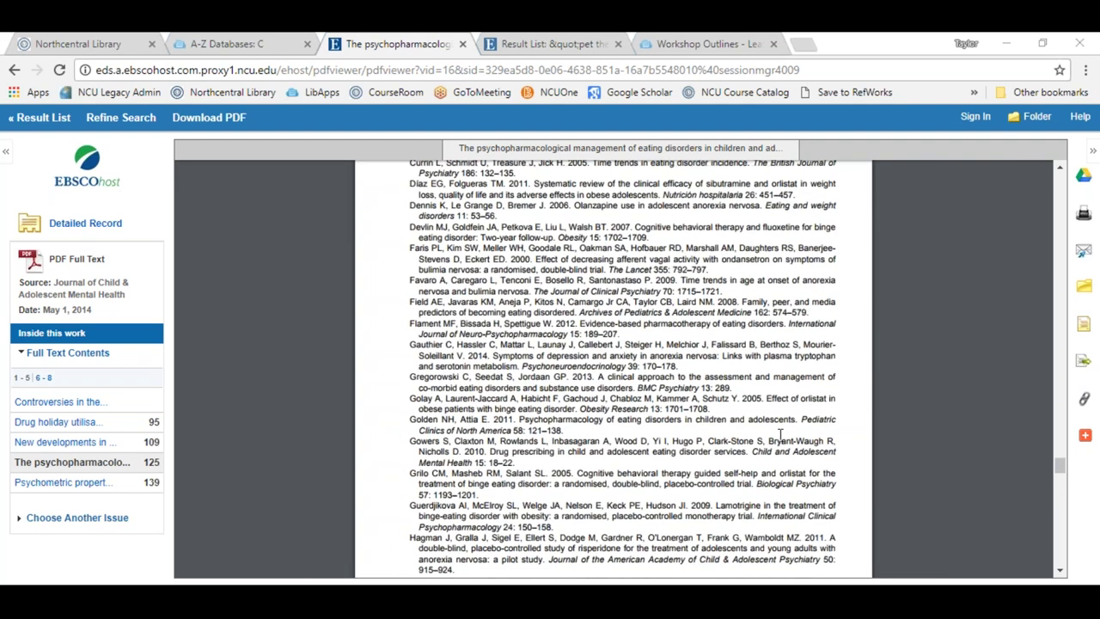
scroll(776, 436, up, 10)
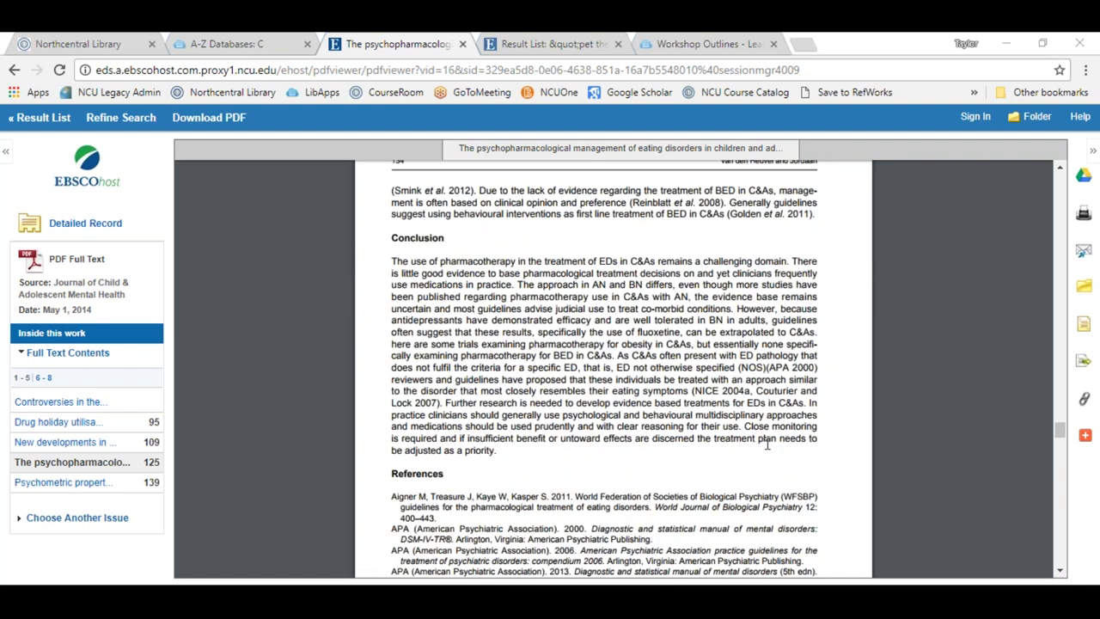
scroll(768, 443, up, 5)
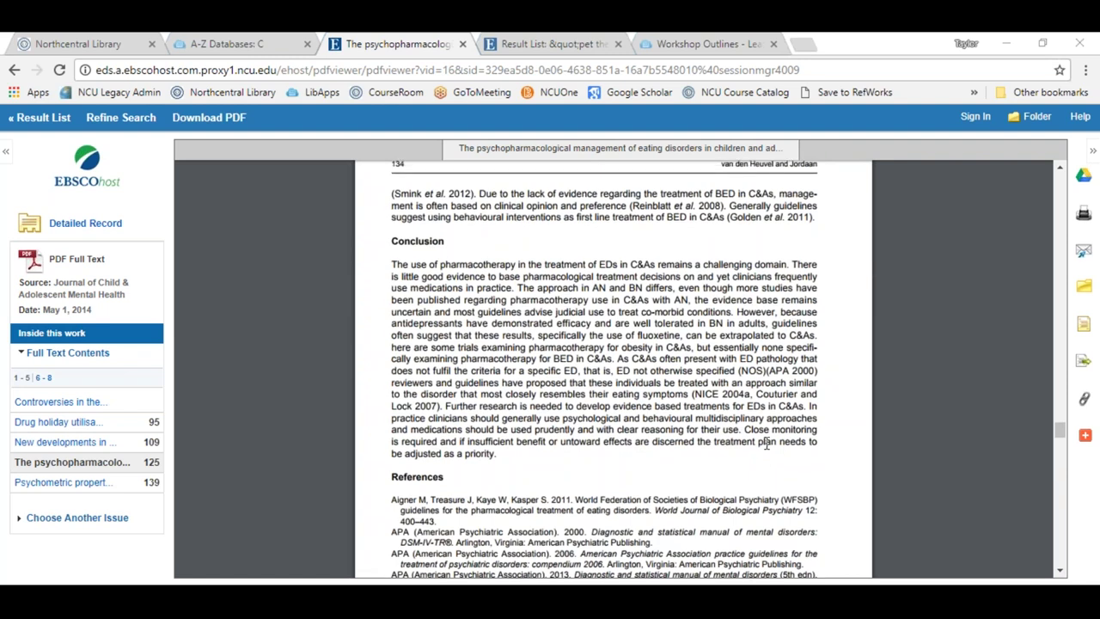
scroll(760, 443, up, 1)
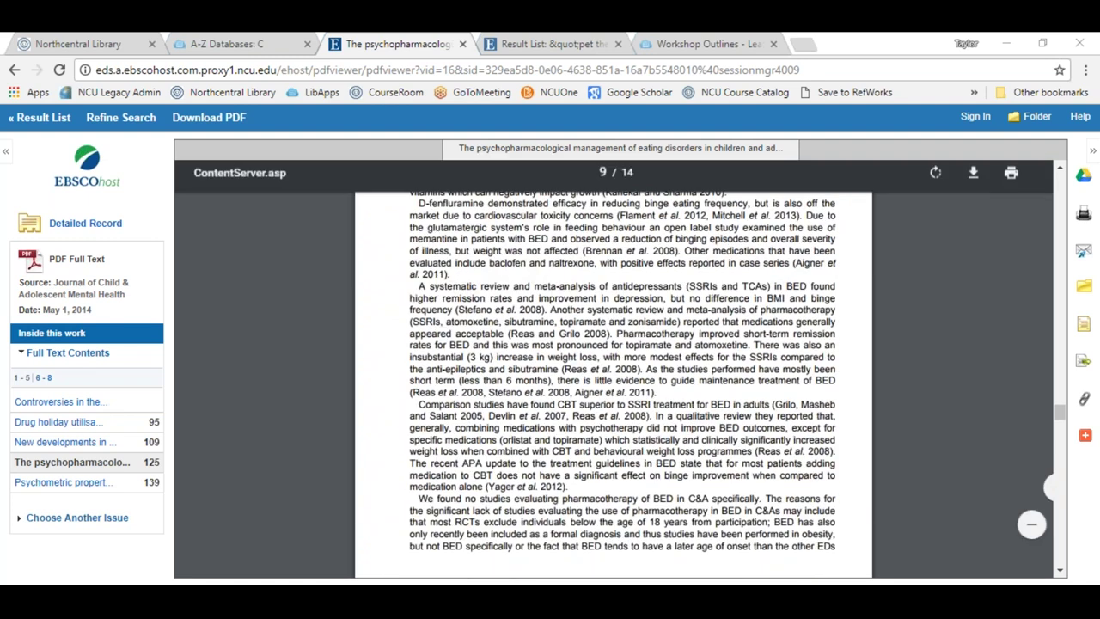
Step: Return to the result list, reopen the Advanced Search and clear the "eating disorders" query
click(40, 117)
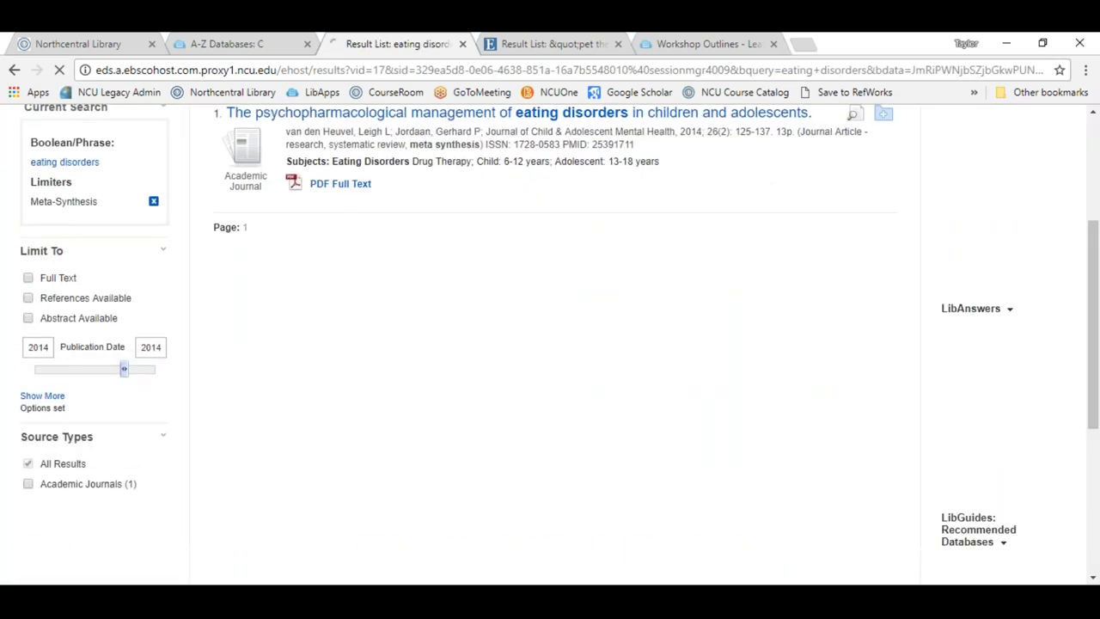
scroll(543, 432, up, 2)
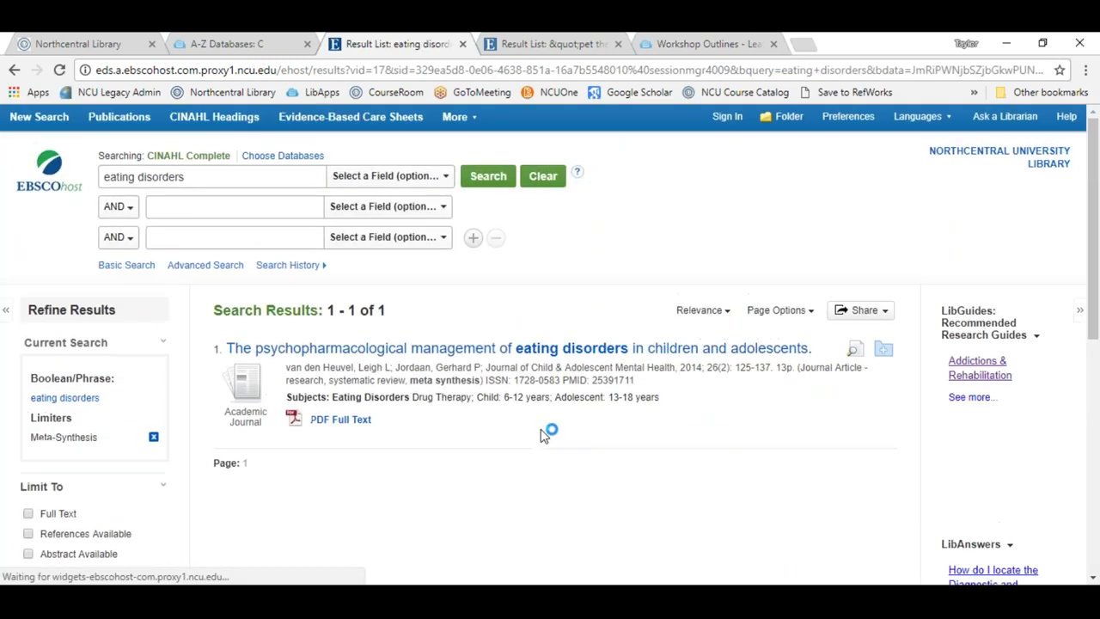
click(206, 268)
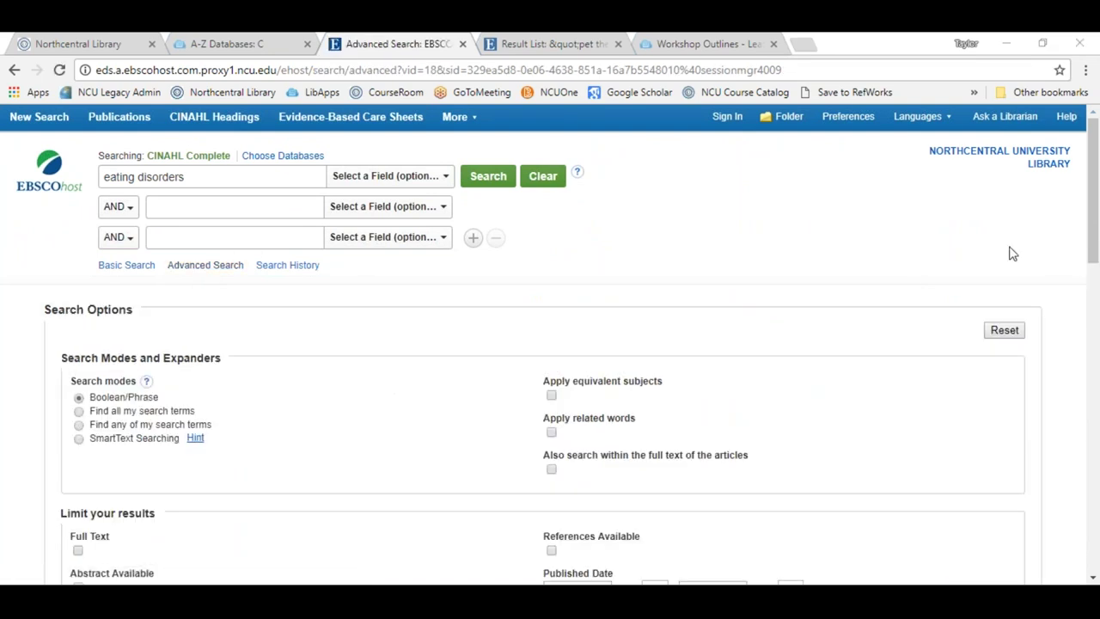
click(537, 176)
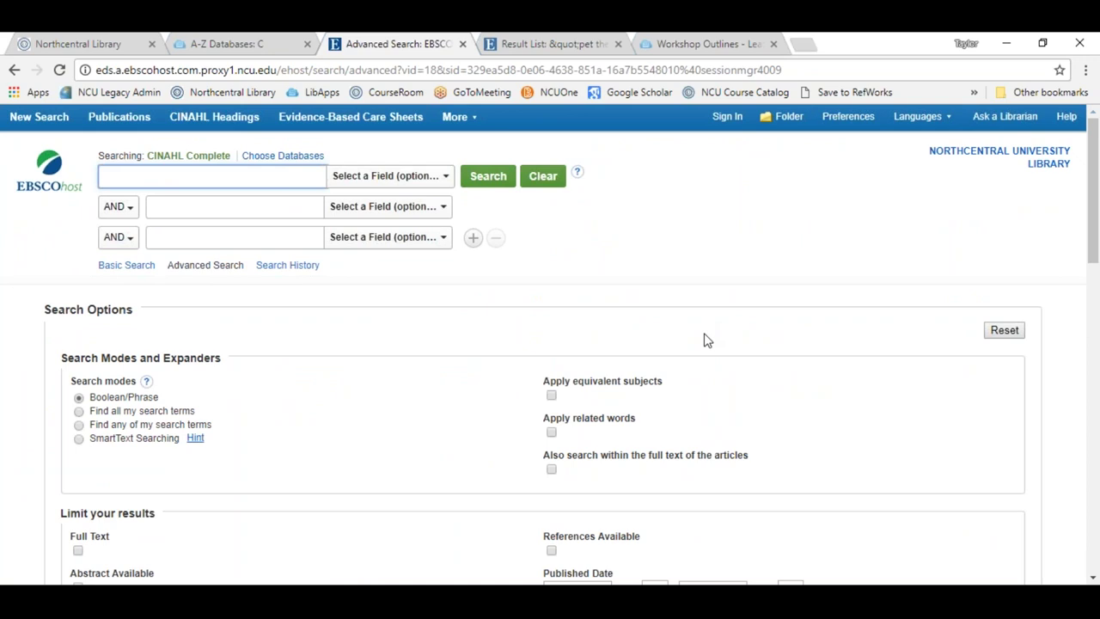
Step: Circle the Search Only Pre-CINAHL and Exclude Pre-CINAHL limiters with the highlighter and clear the marks
scroll(705, 339, down, 2)
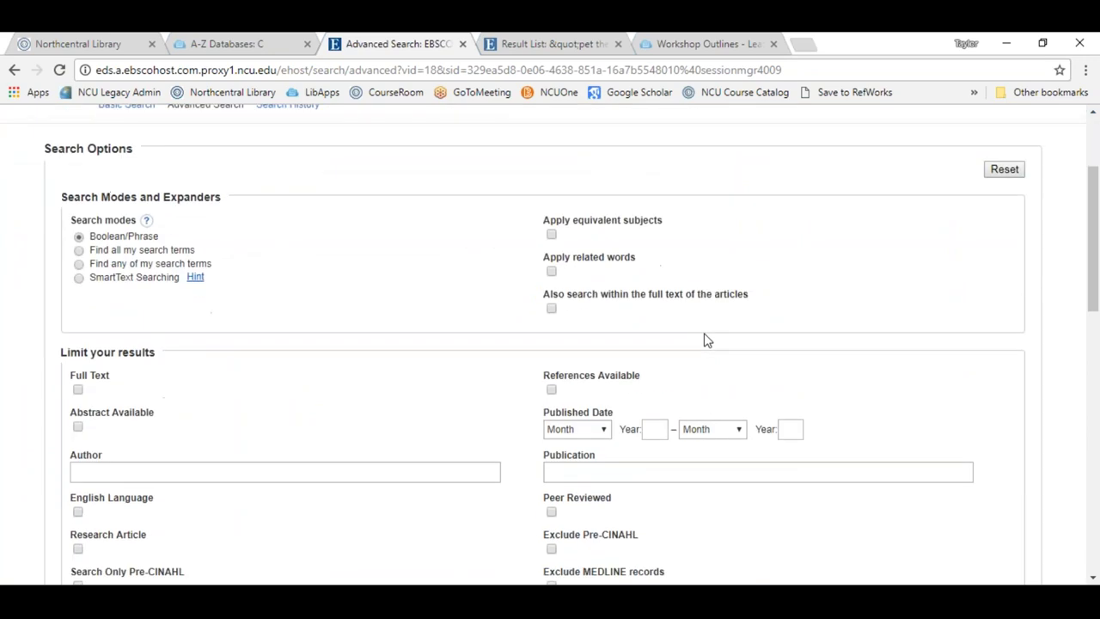
scroll(704, 339, down, 2)
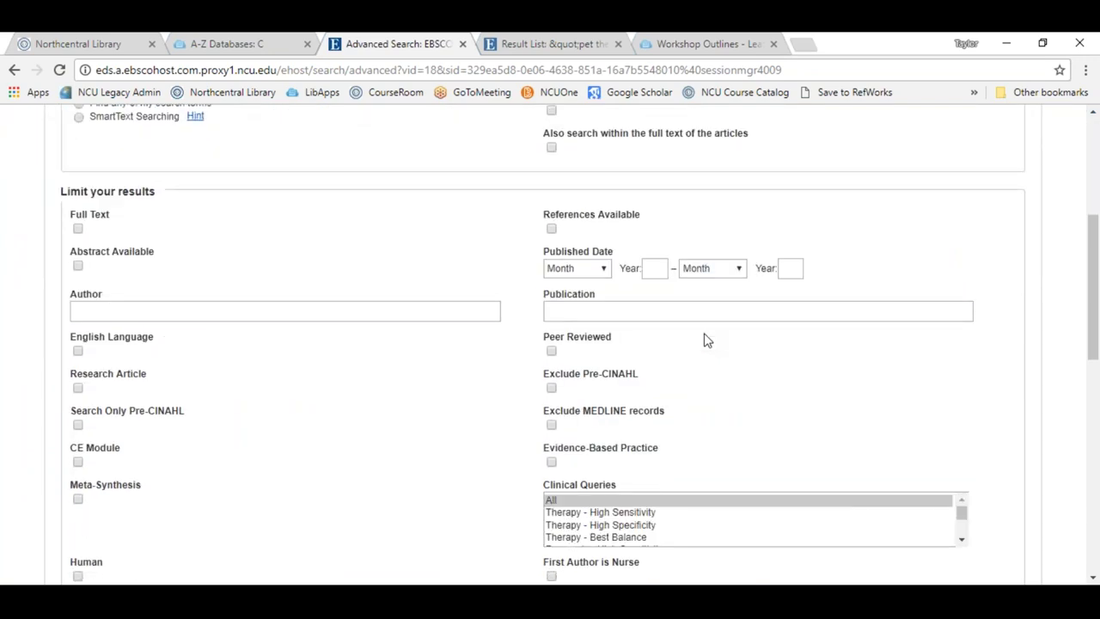
scroll(704, 339, down, 1)
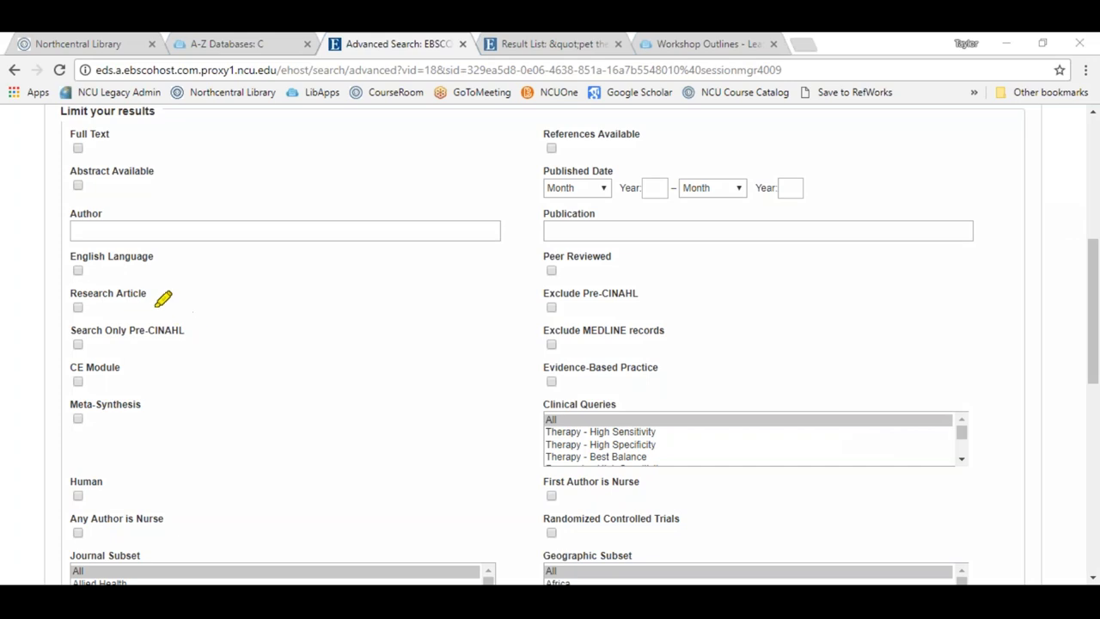
mouse_move(118, 300)
mouse_down()
mouse_move(197, 358)
mouse_move(155, 305)
mouse_up()
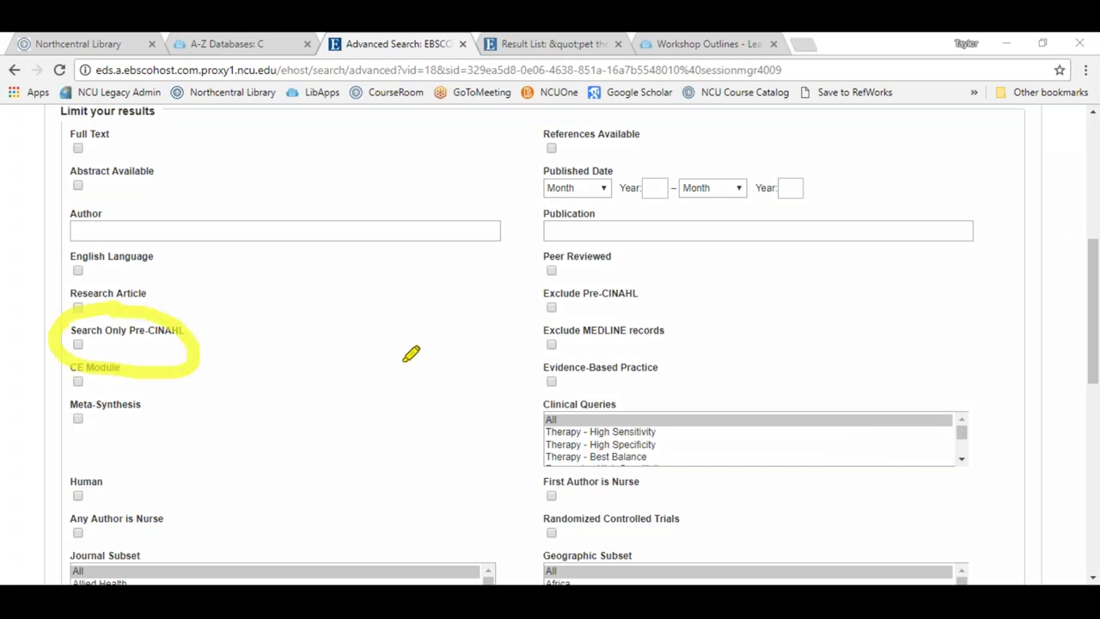
mouse_move(593, 270)
mouse_down()
mouse_move(523, 277)
mouse_move(606, 272)
mouse_up()
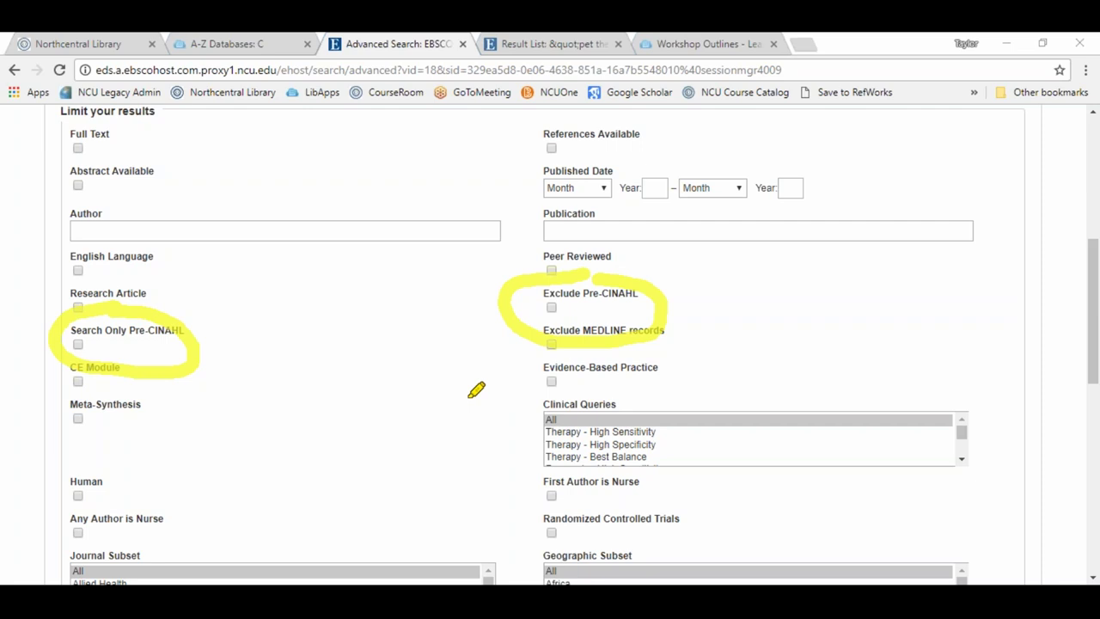
key(Escape)
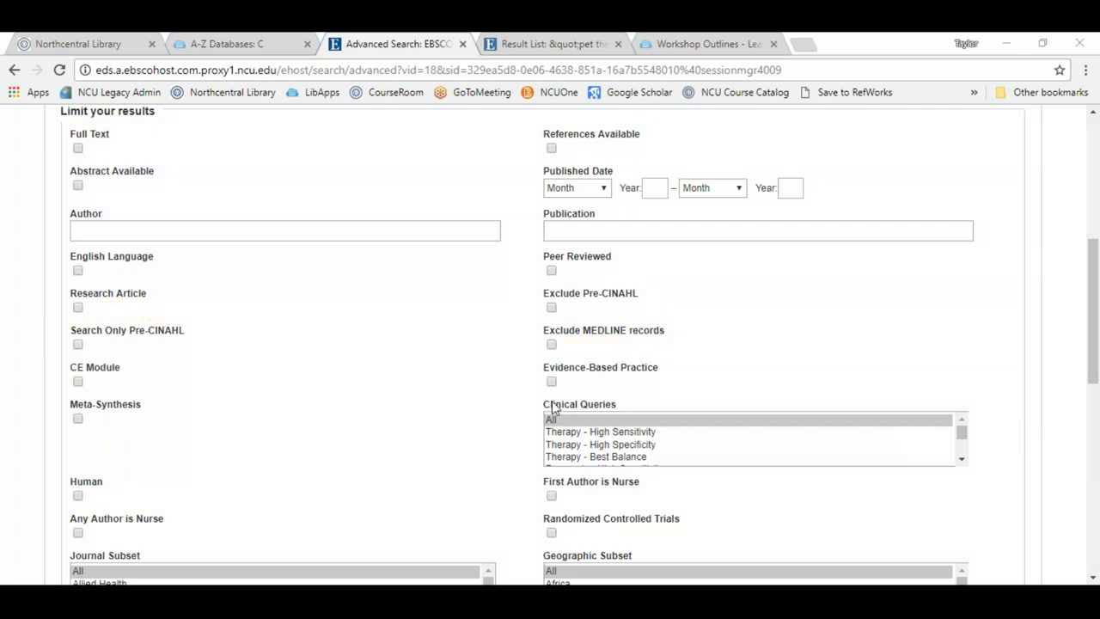
Step: Apply the Search Only Pre-CINAHL limiter and run an advanced search for "internet addiction"
click(77, 344)
scroll(348, 415, up, 5)
click(258, 170)
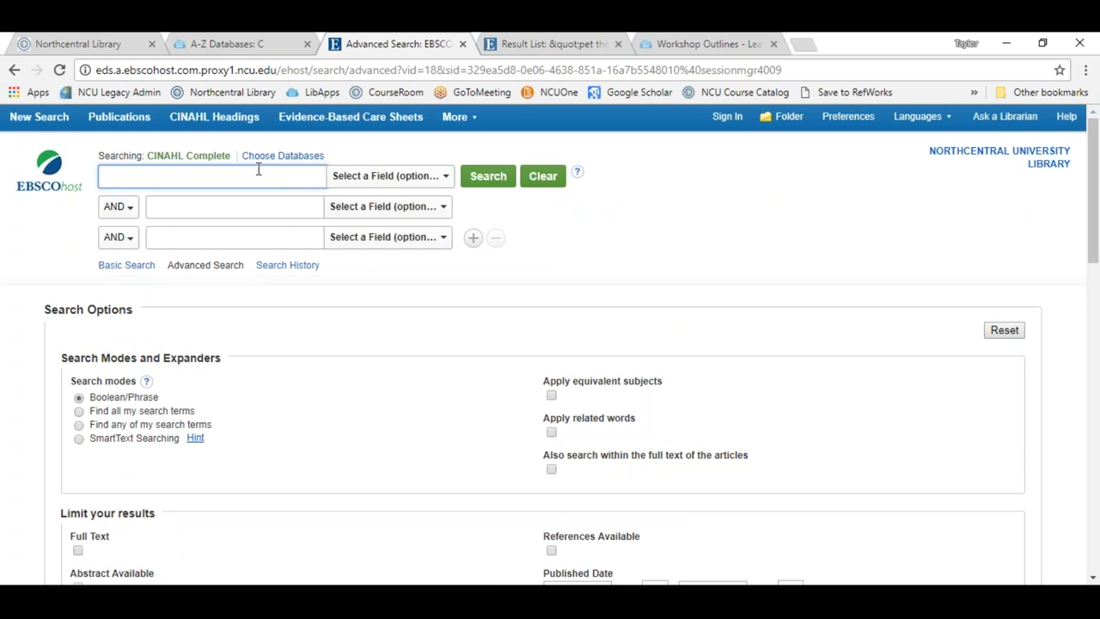
text(internet a)
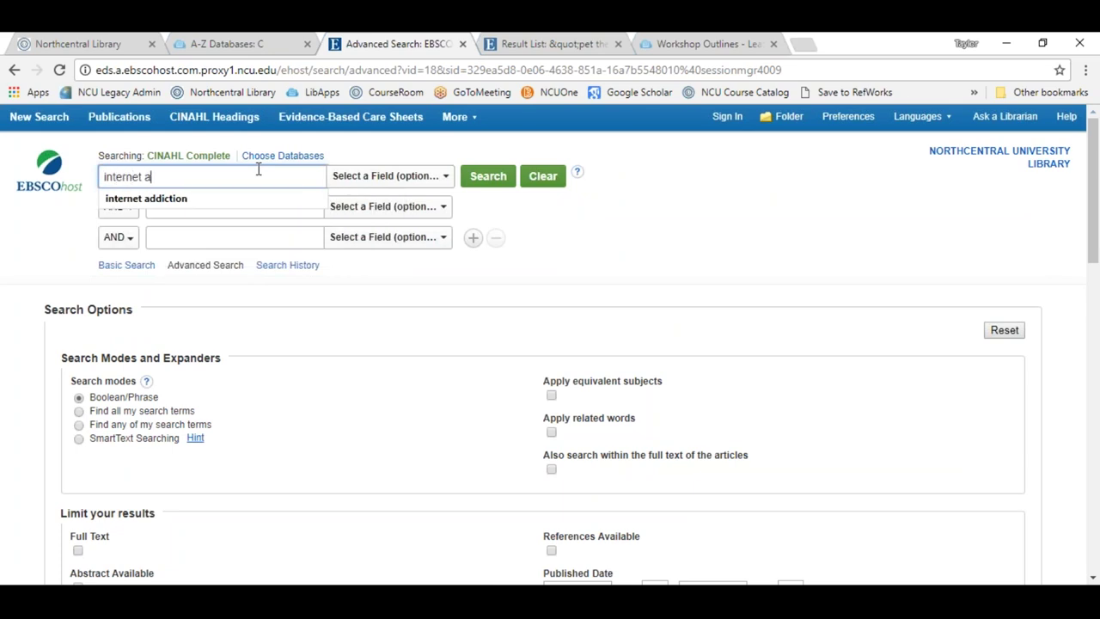
text(ddiction)
key(Return)
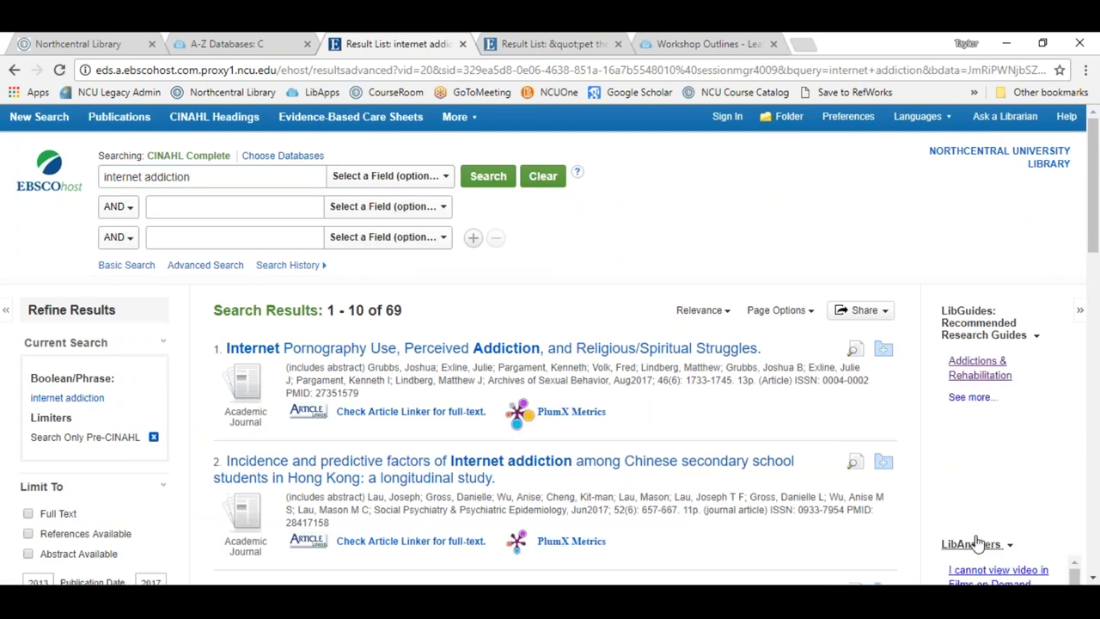
Step: Mark the first two internet addiction results with the highlighter and reopen the Advanced Search
mouse_move(665, 349)
mouse_down()
mouse_move(628, 368)
mouse_move(672, 378)
mouse_up()
drag(569, 502, 640, 486)
click(205, 265)
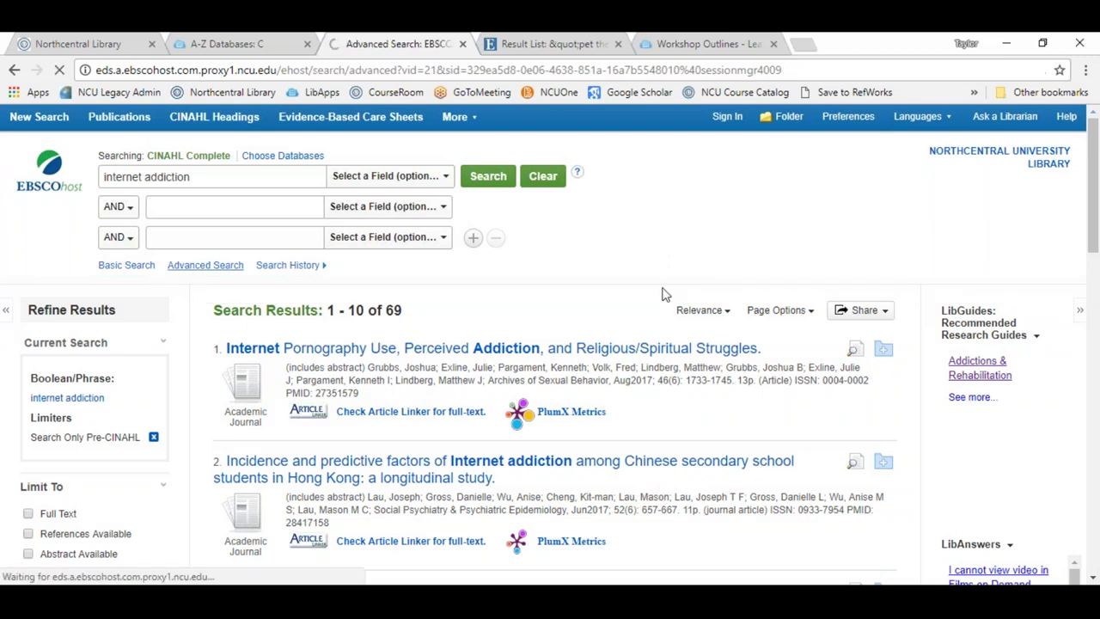
Step: Circle the Research Article limiter with the highlighter
scroll(657, 290, down, 4)
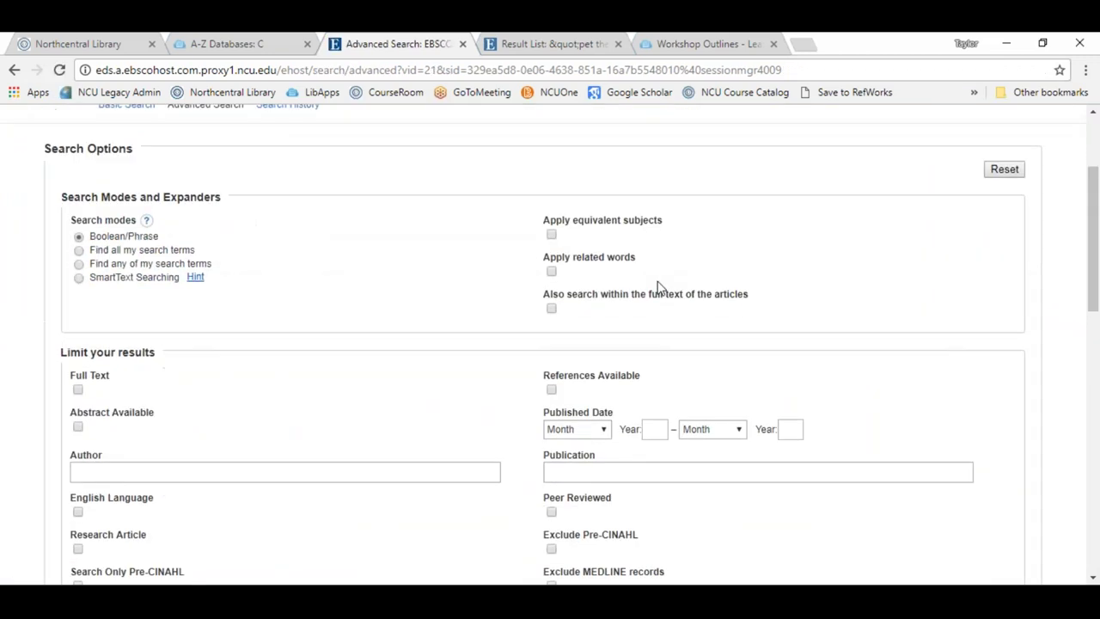
scroll(758, 283, down, 1)
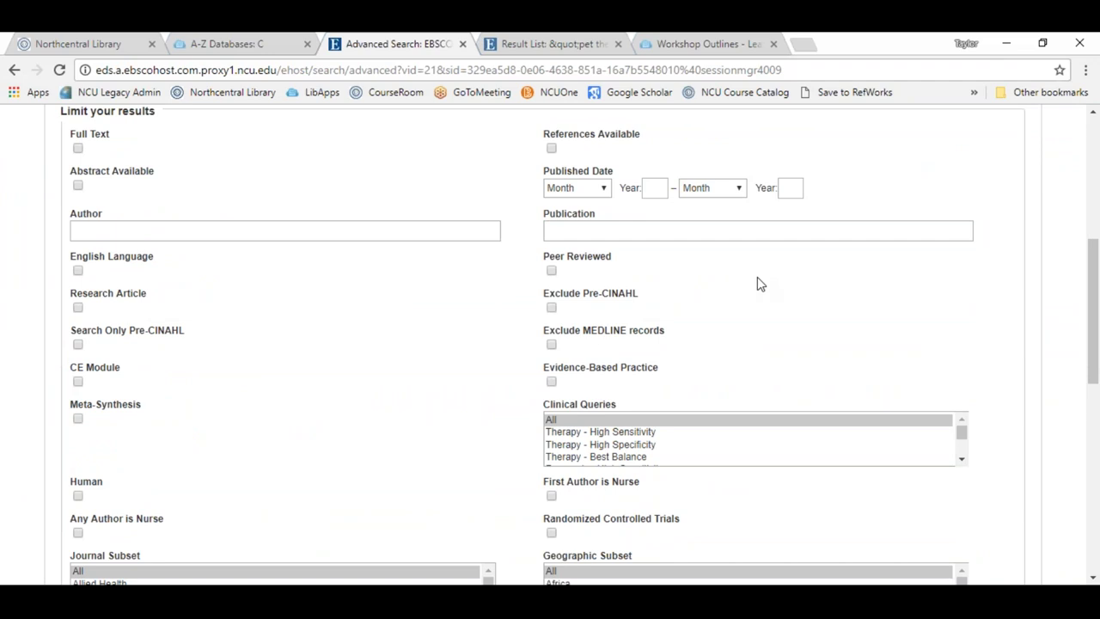
mouse_move(129, 276)
mouse_down()
mouse_move(38, 284)
mouse_move(172, 319)
mouse_move(142, 269)
mouse_up()
Step: Apply the Research Article limiter and run an advanced search for "agoraphobia" in place of the internet addiction query
click(78, 306)
scroll(392, 429, up, 5)
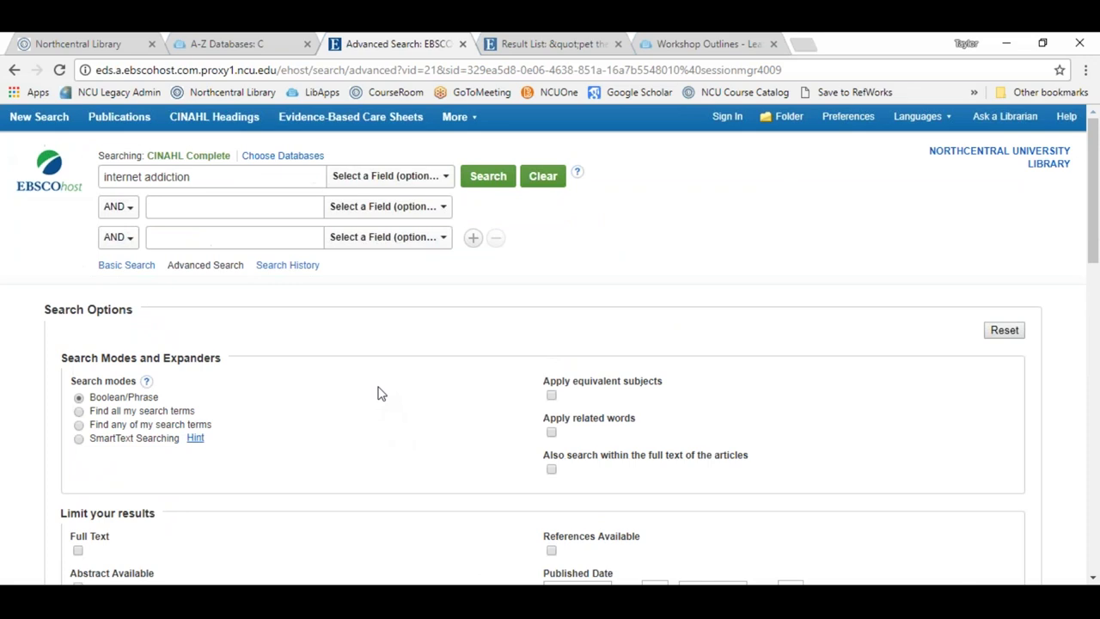
double_click(167, 176)
triple_click(167, 176)
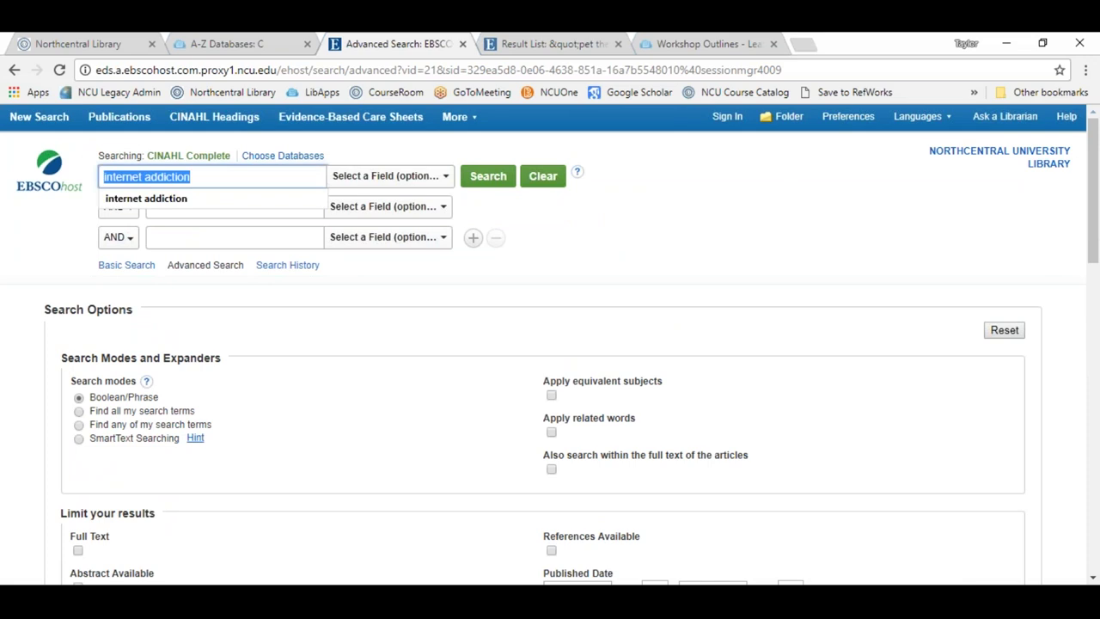
text(agora)
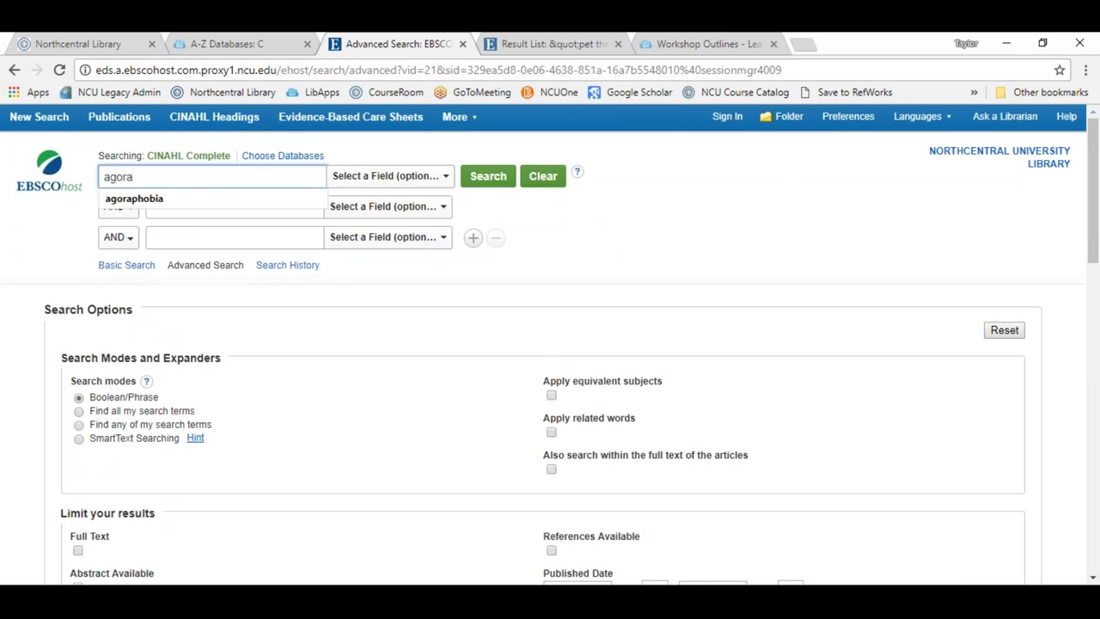
key(Down)
key(Return)
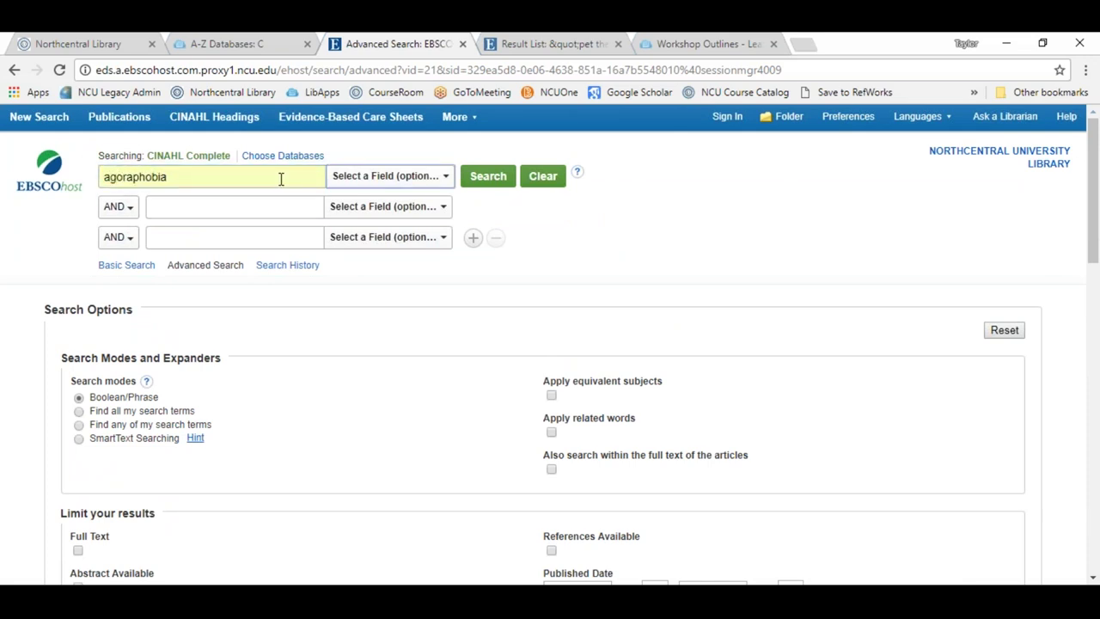
click(487, 176)
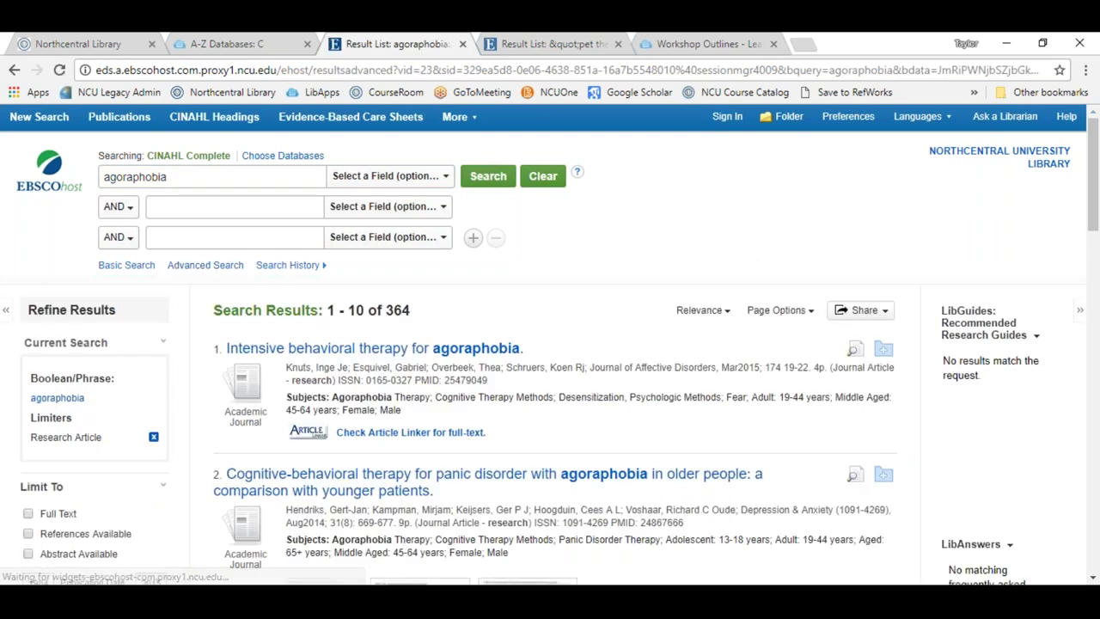
Step: Open the PDF full text of the article on cognitive-behavioral therapy for panic disorder with agoraphobia and view its abstract
scroll(550, 344, down, 1)
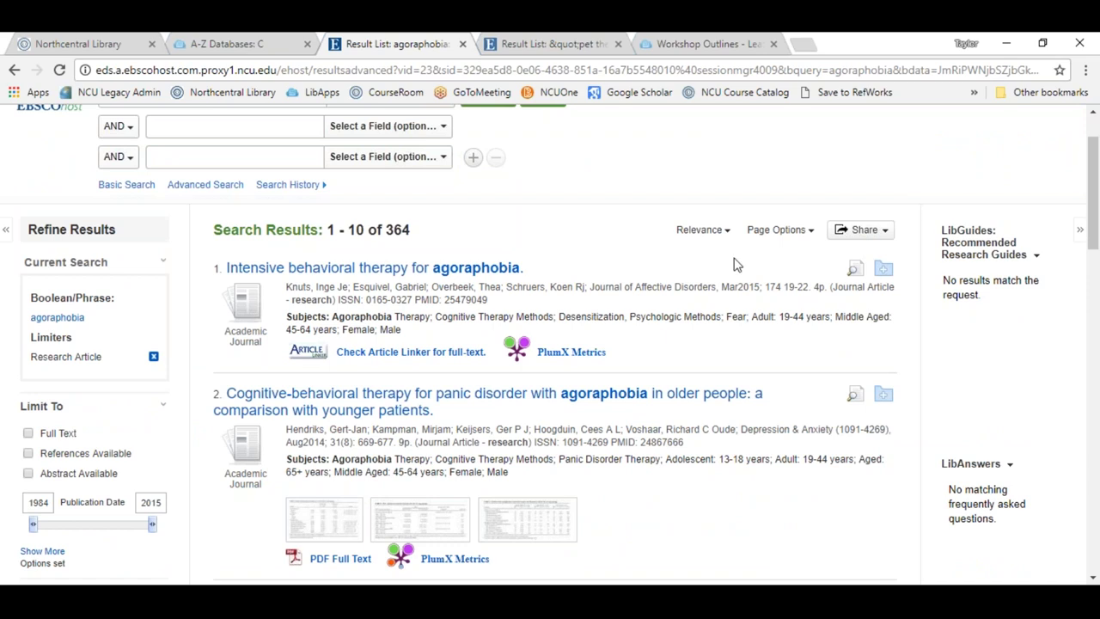
click(350, 561)
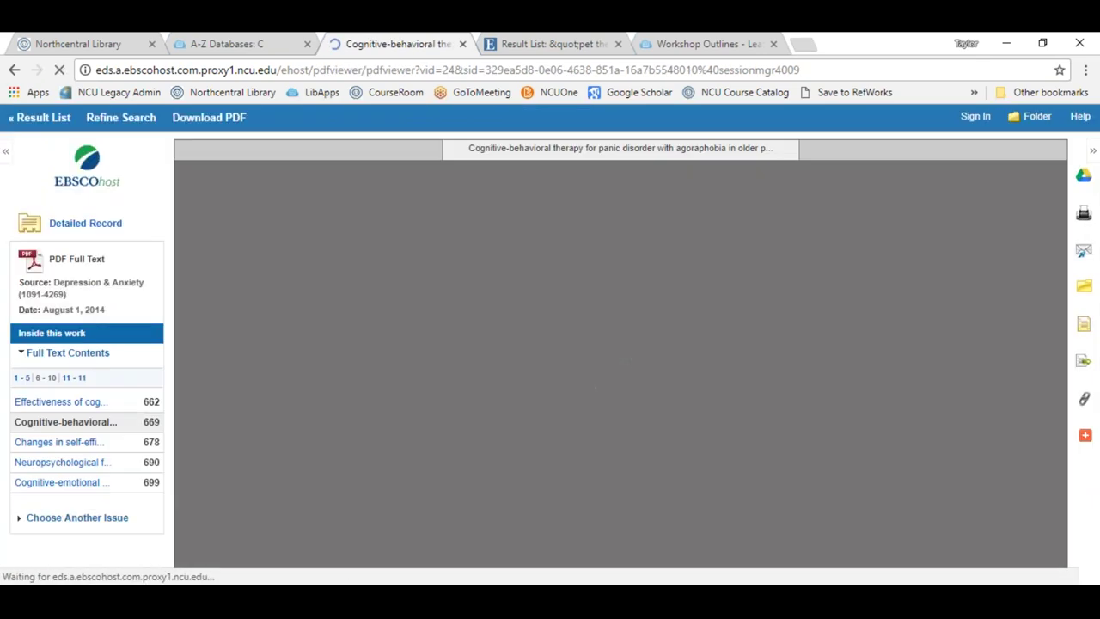
scroll(681, 377, down, 3)
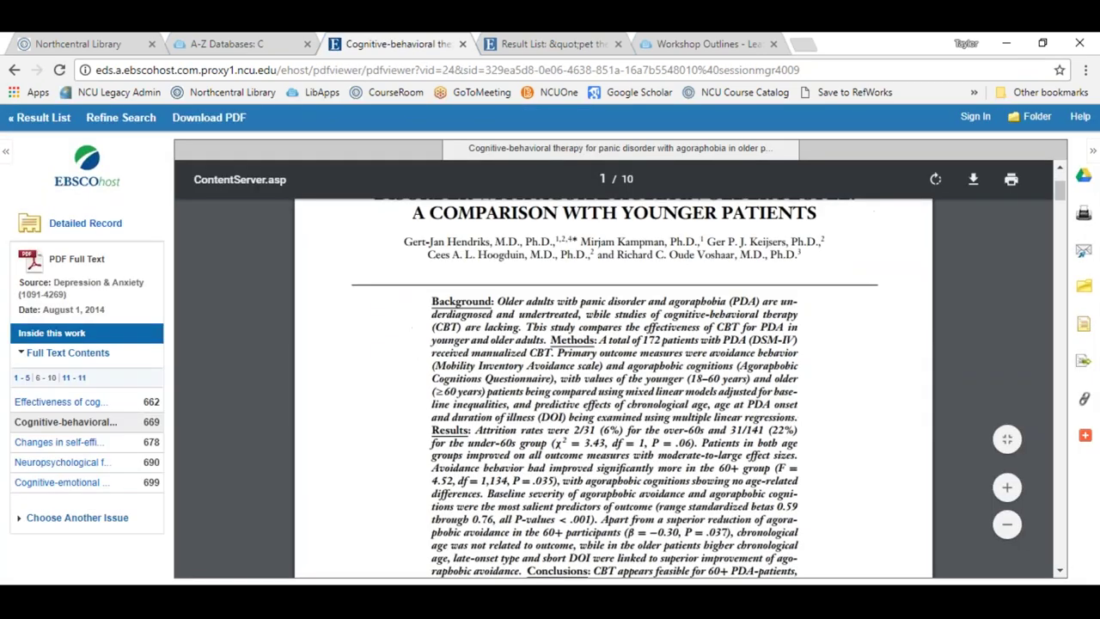